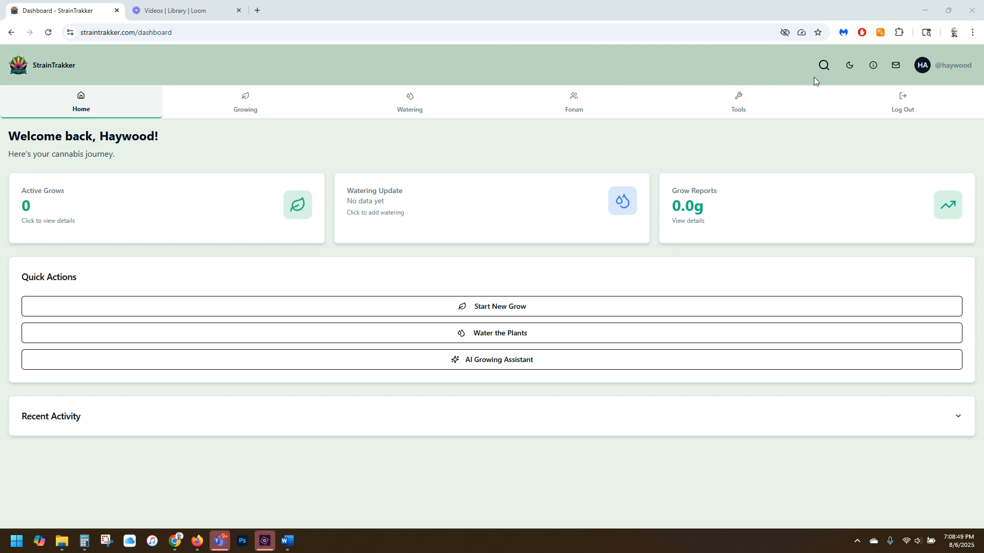
# Open the site search field and preview the dashboard in dark mode before returning to light mode.
pyautogui.click(824, 65)
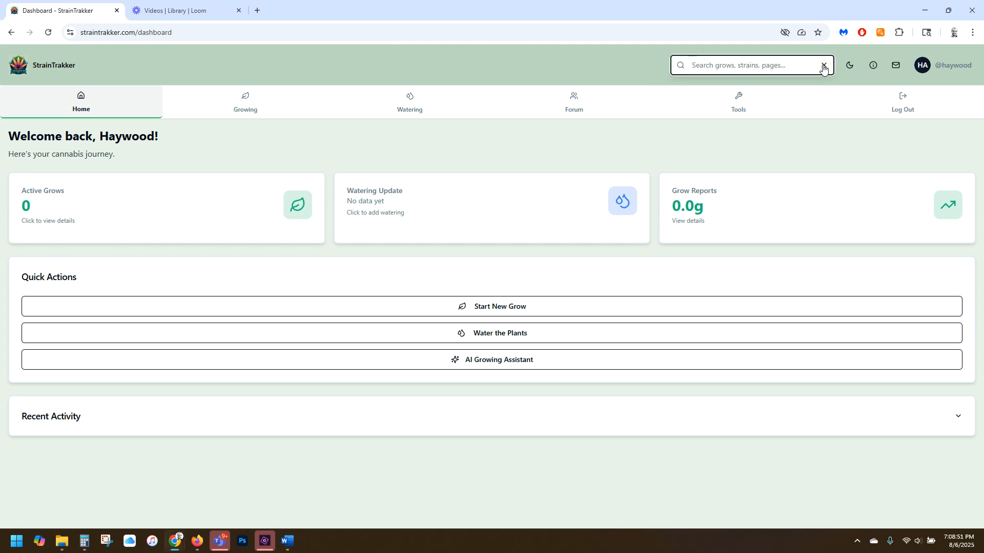
pyautogui.click(849, 65)
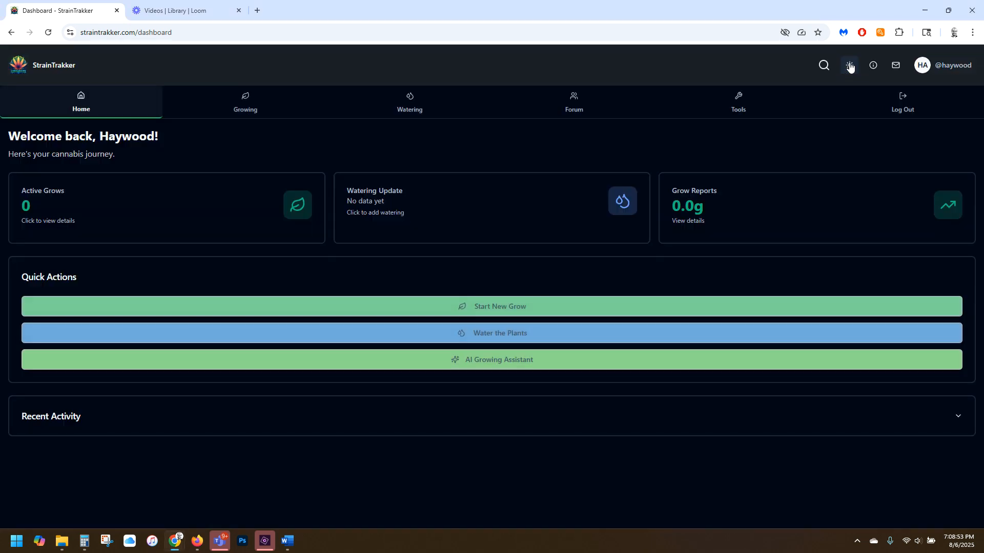
pyautogui.click(850, 65)
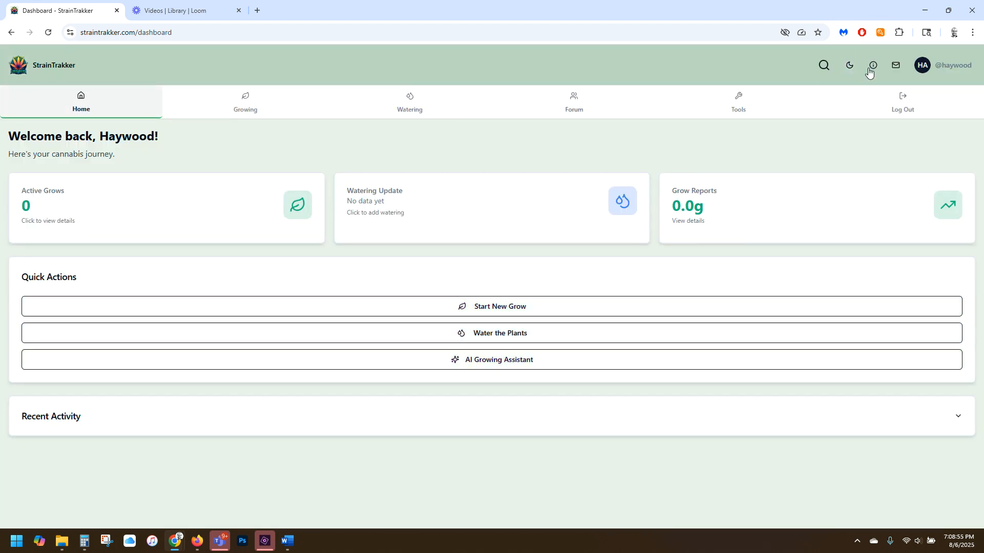
# View the site information options and open the messages page.
pyautogui.click(873, 65)
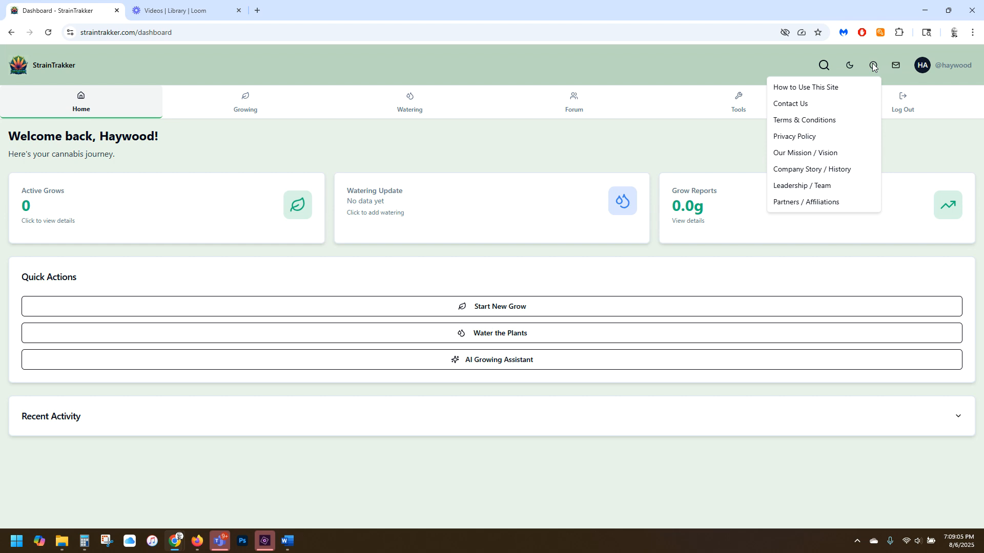
pyautogui.click(894, 66)
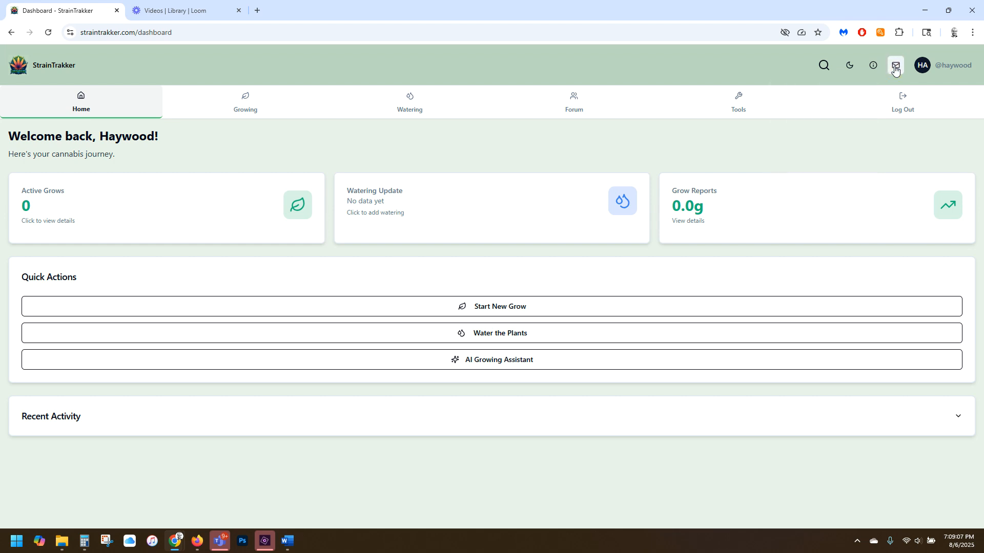
pyautogui.click(895, 68)
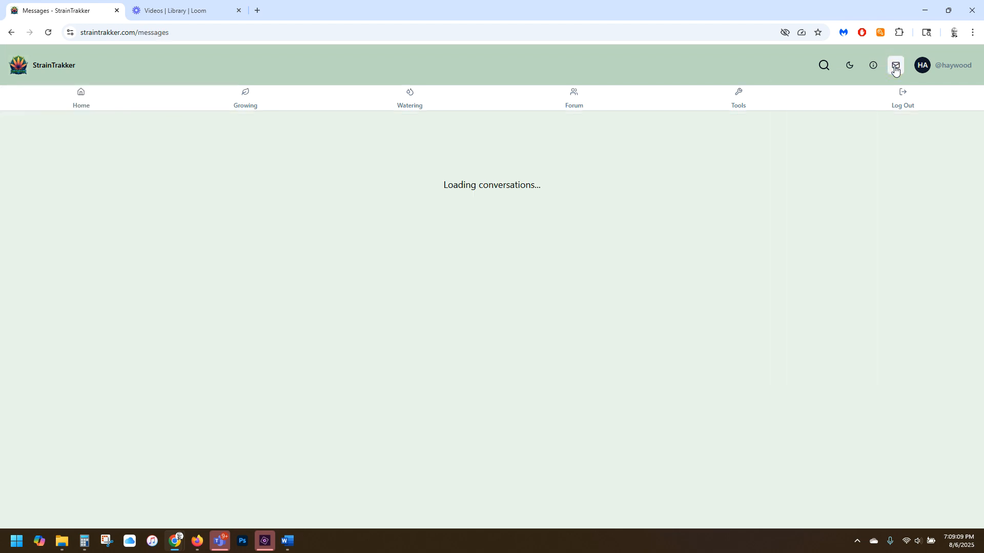
# Open the user profile, review the Profile Management section including Communication Preferences, and collapse the section.
pyautogui.click(933, 69)
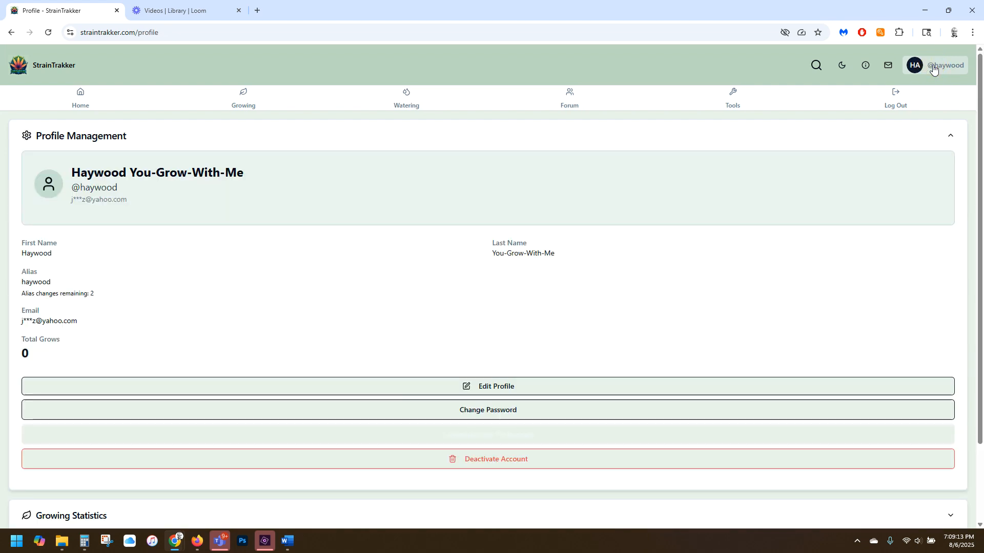
pyautogui.click(826, 135)
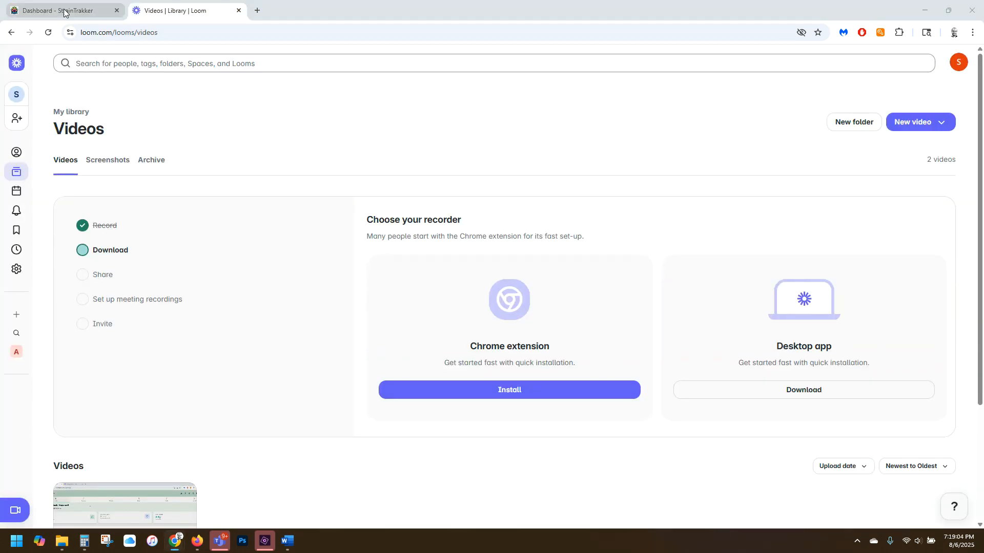
pyautogui.click(64, 12)
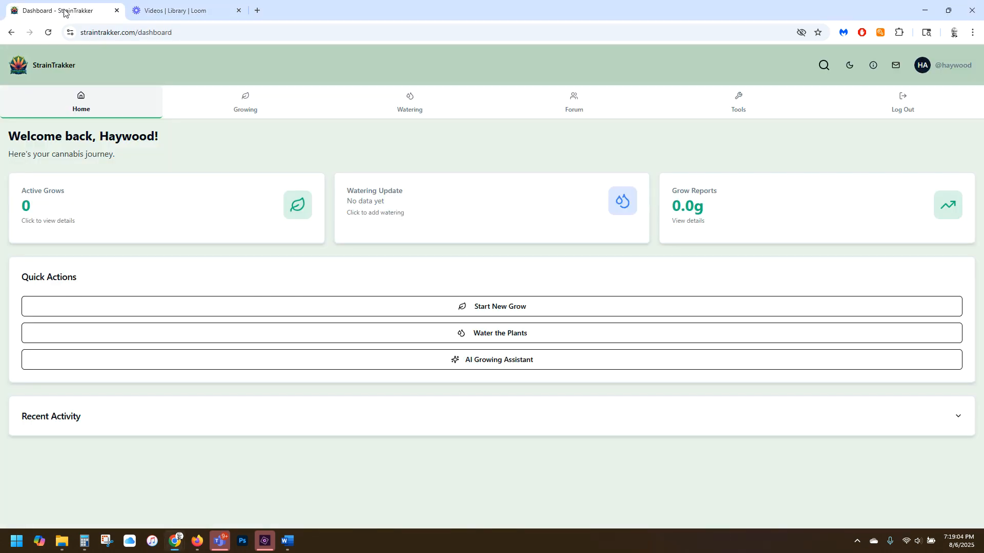
pyautogui.click(948, 65)
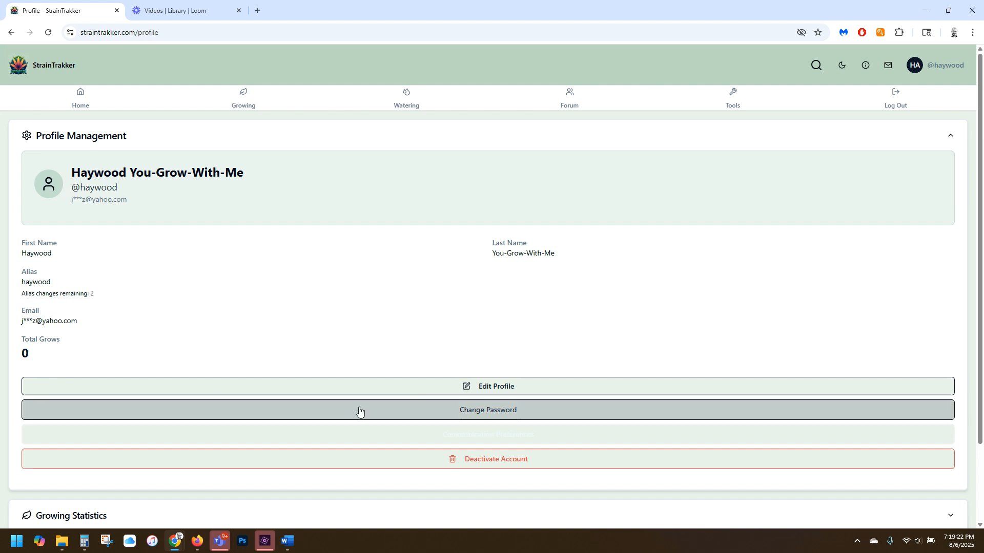
pyautogui.click(496, 435)
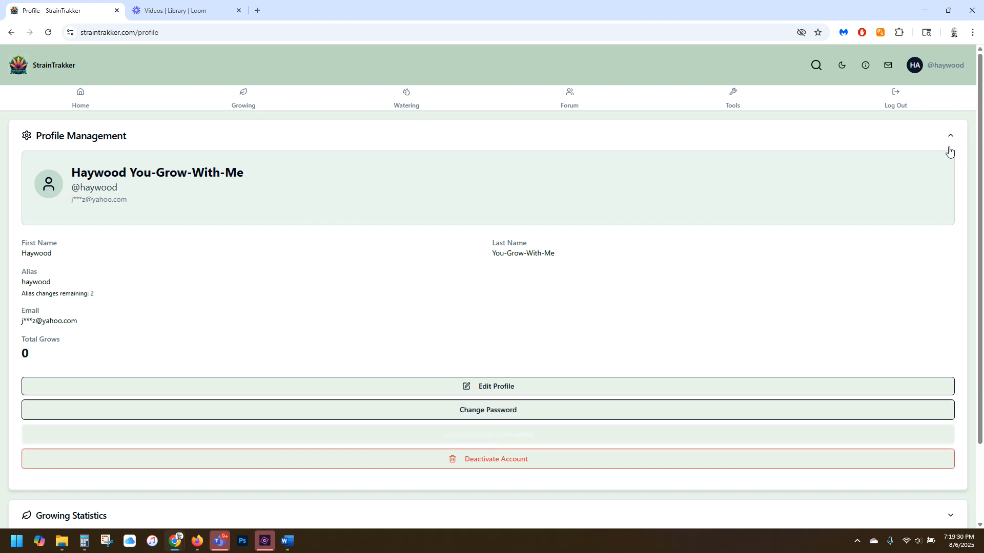
pyautogui.click(949, 140)
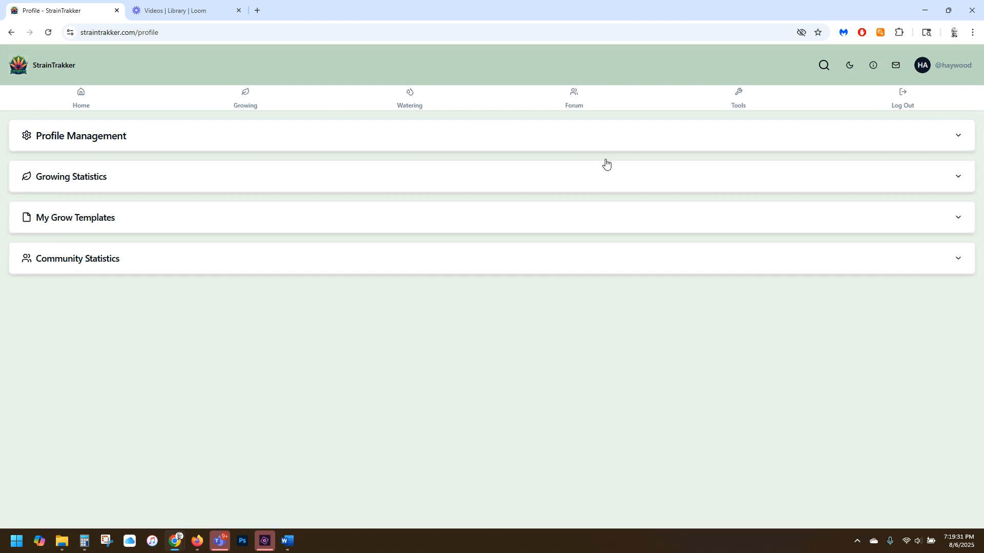
# Review the Growing Statistics, My Grow Templates and Community Statistics sections of the profile one by one, collapsing each after viewing.
pyautogui.click(421, 183)
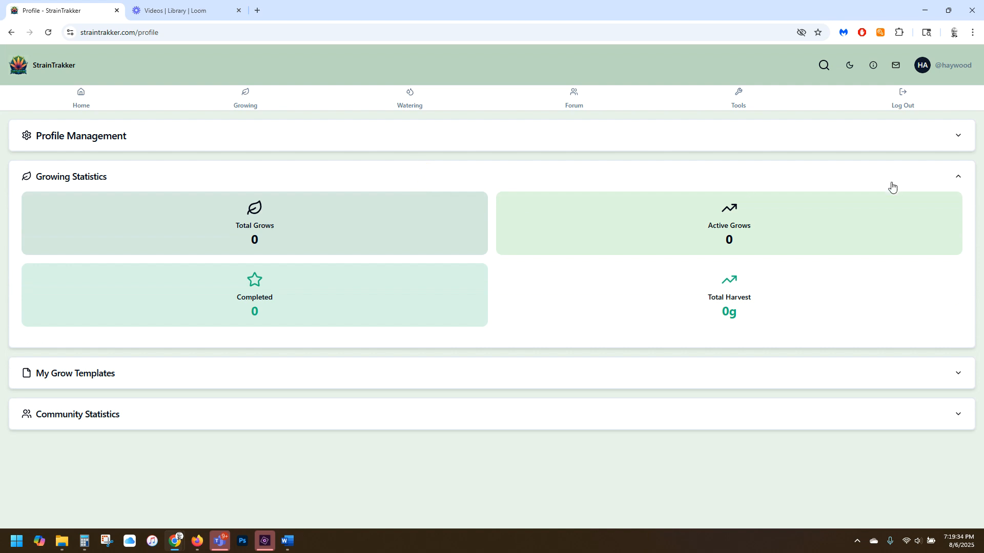
pyautogui.click(929, 179)
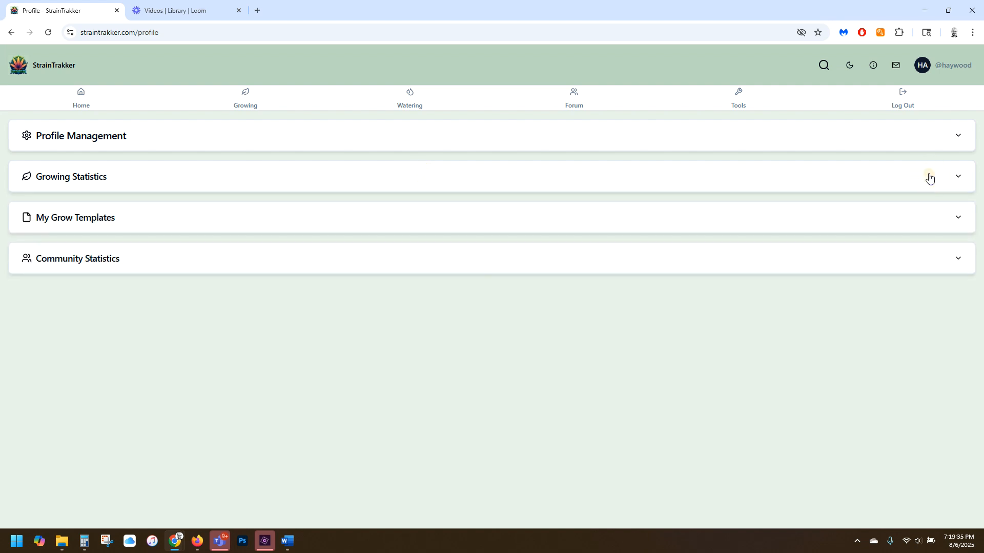
pyautogui.click(438, 220)
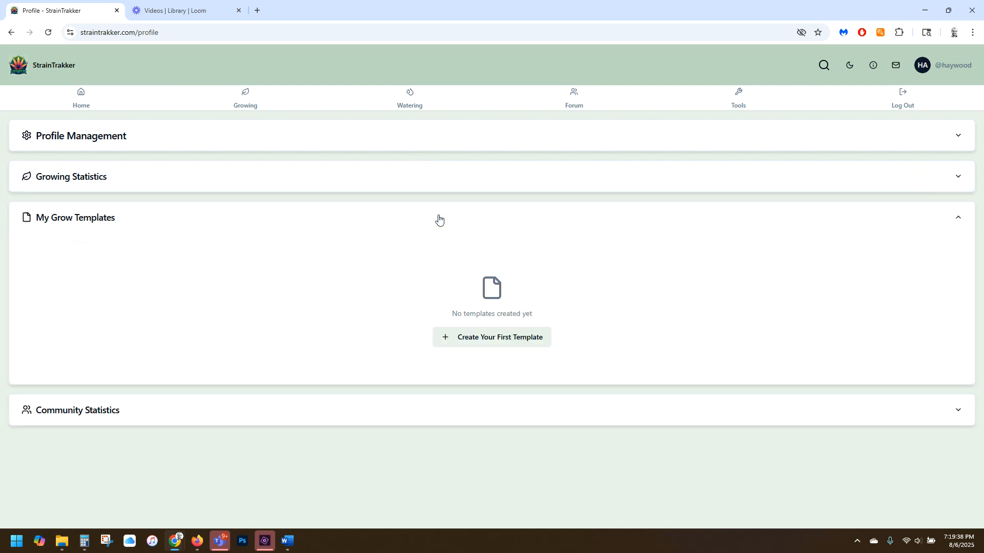
pyautogui.click(439, 220)
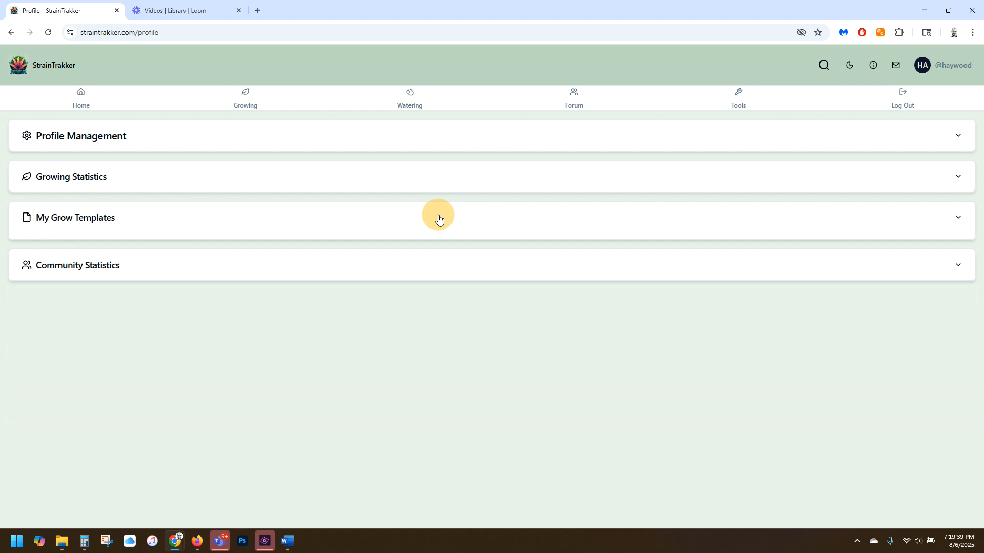
pyautogui.click(483, 264)
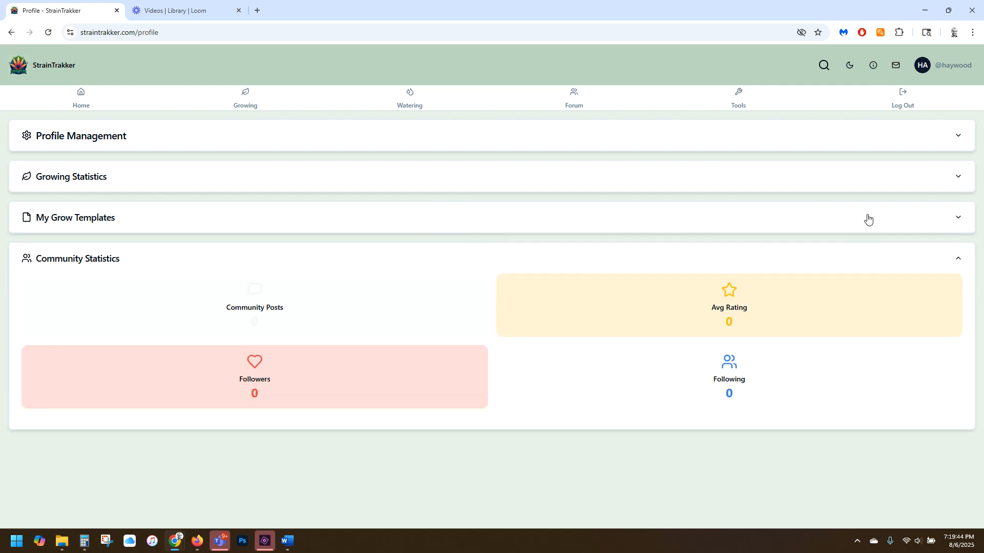
pyautogui.click(912, 254)
# Tour the main areas from the dashboard: view the Growing, Watering and Forum pages and the list of available tools.
pyautogui.click(80, 101)
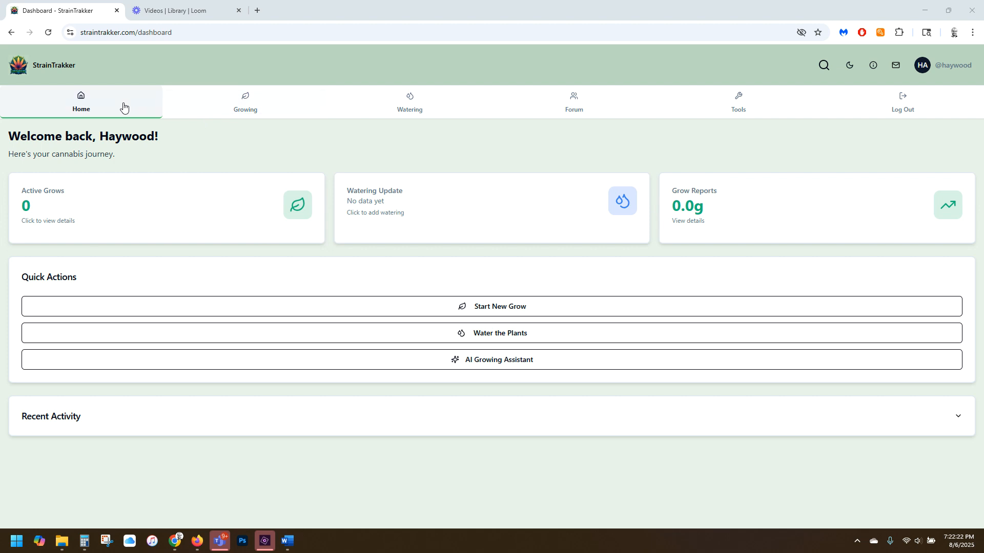
pyautogui.click(245, 103)
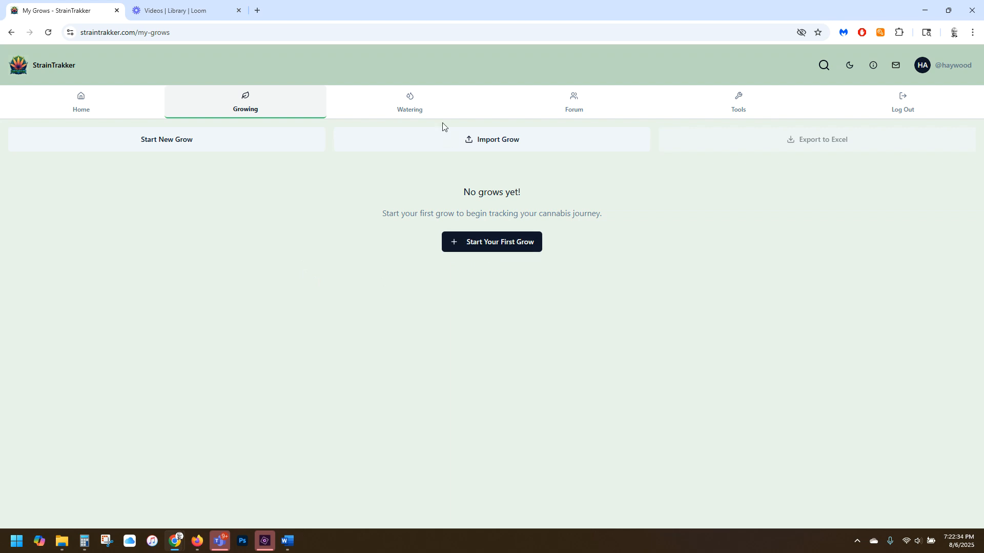
pyautogui.click(409, 106)
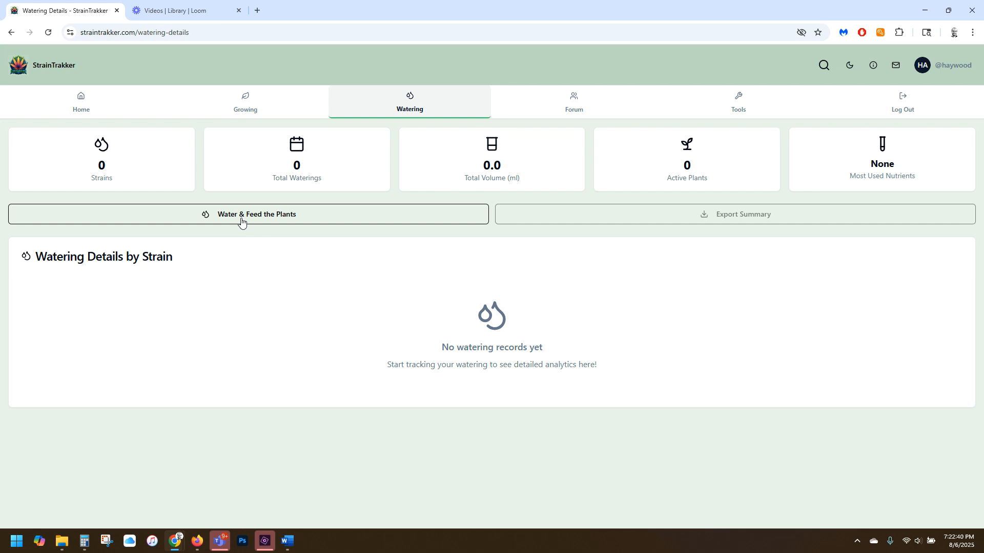
pyautogui.click(575, 101)
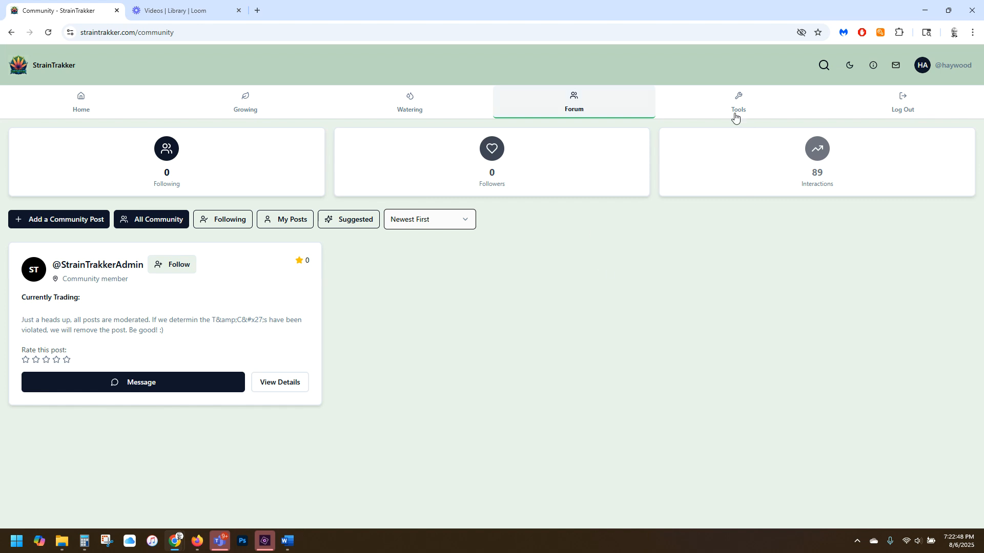
pyautogui.click(738, 98)
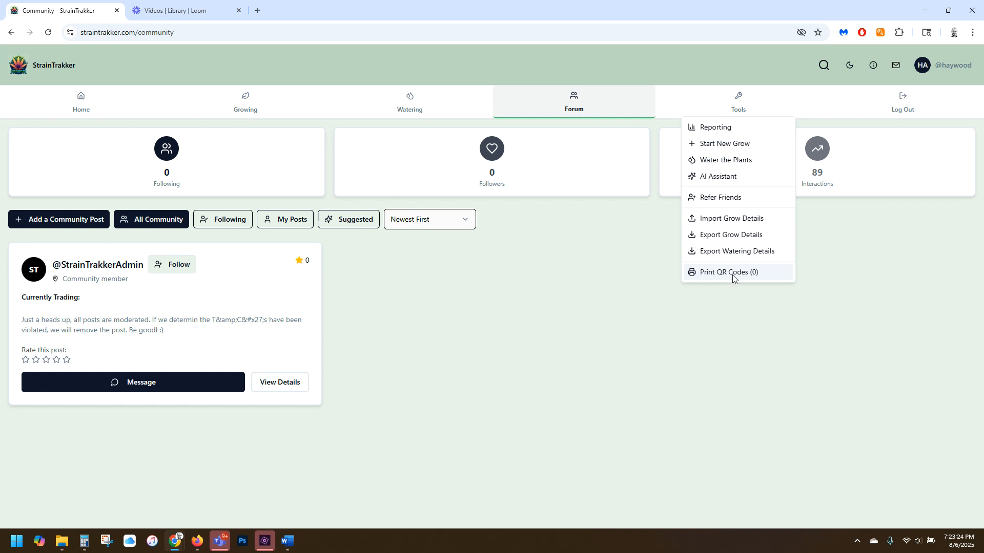
# Return to the dashboard, view the start options for a new grow, and close them.
pyautogui.click(80, 104)
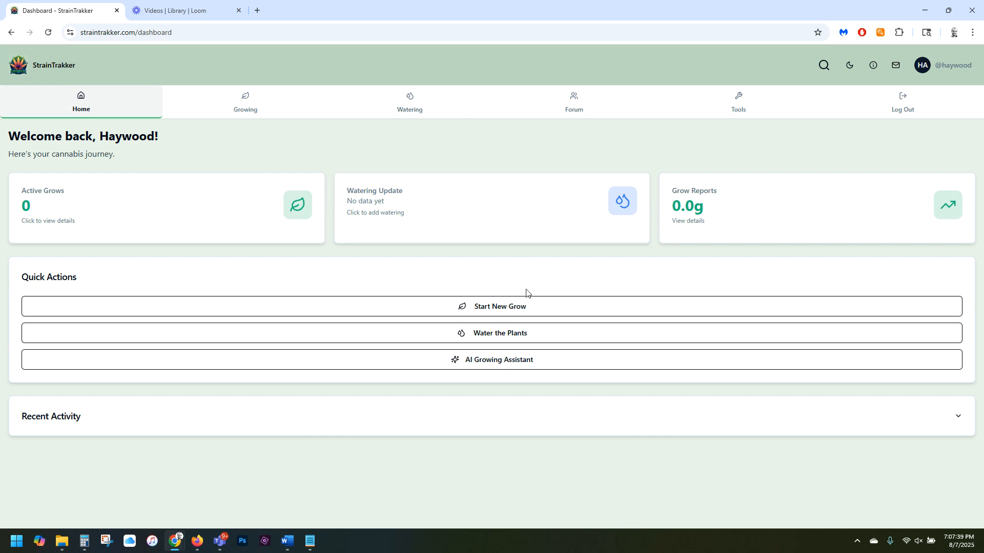
pyautogui.click(485, 307)
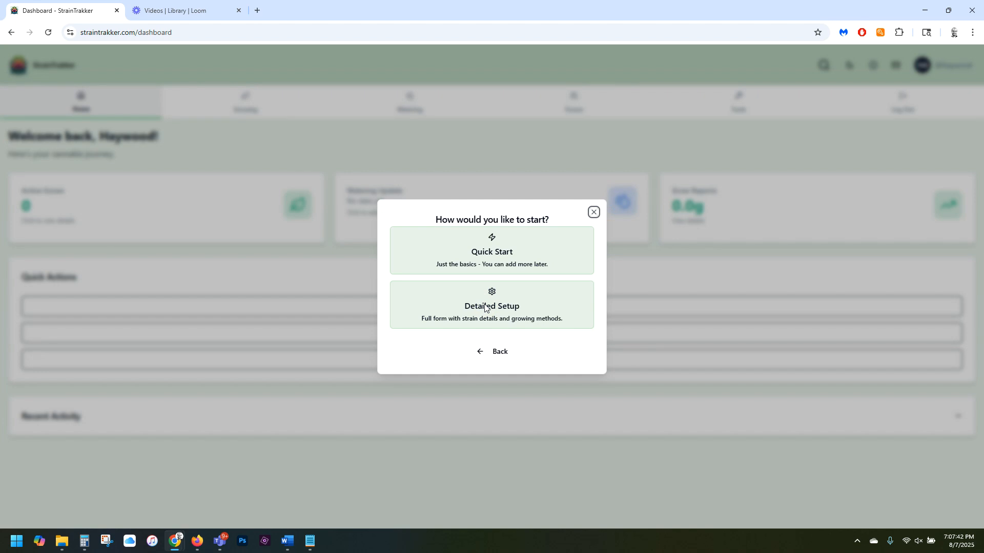
pyautogui.click(593, 212)
# Review the Quick Start form for a new grow from the Growing page and close it without saving.
pyautogui.click(250, 113)
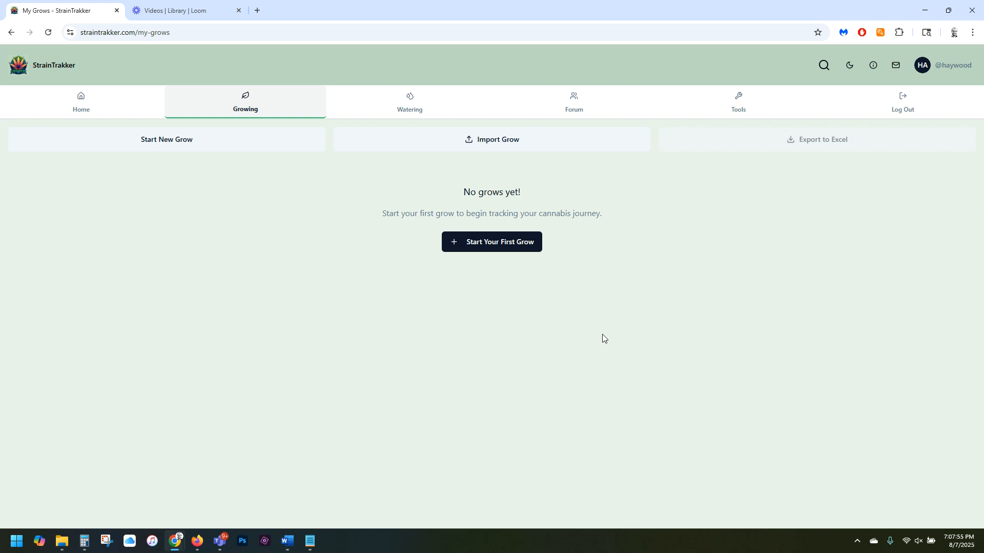
pyautogui.click(502, 243)
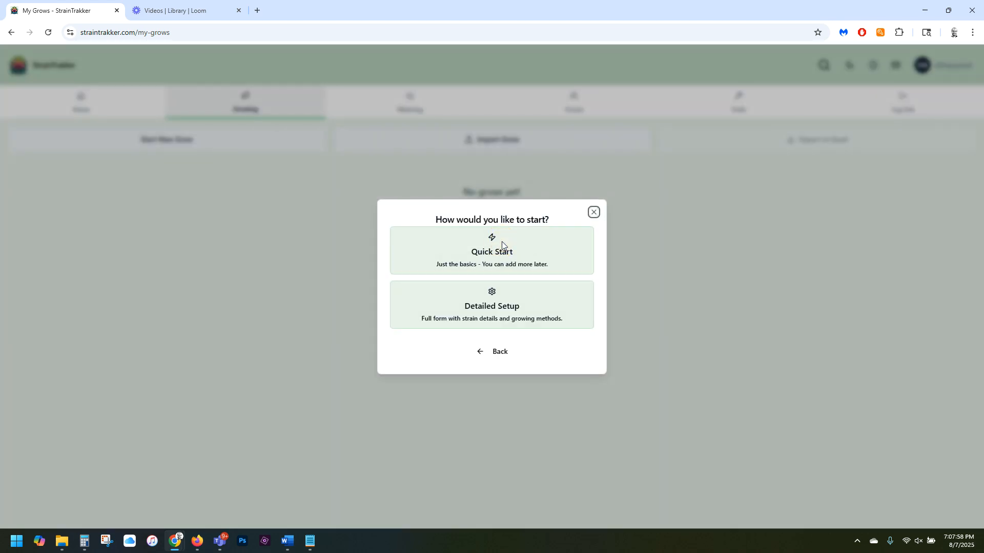
pyautogui.click(525, 256)
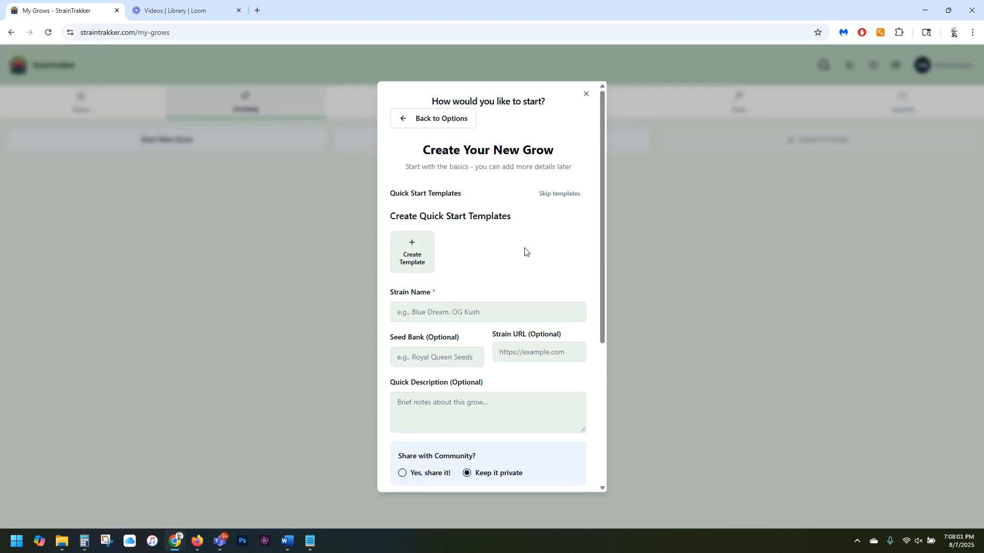
pyautogui.scroll(-5, 531, 249)
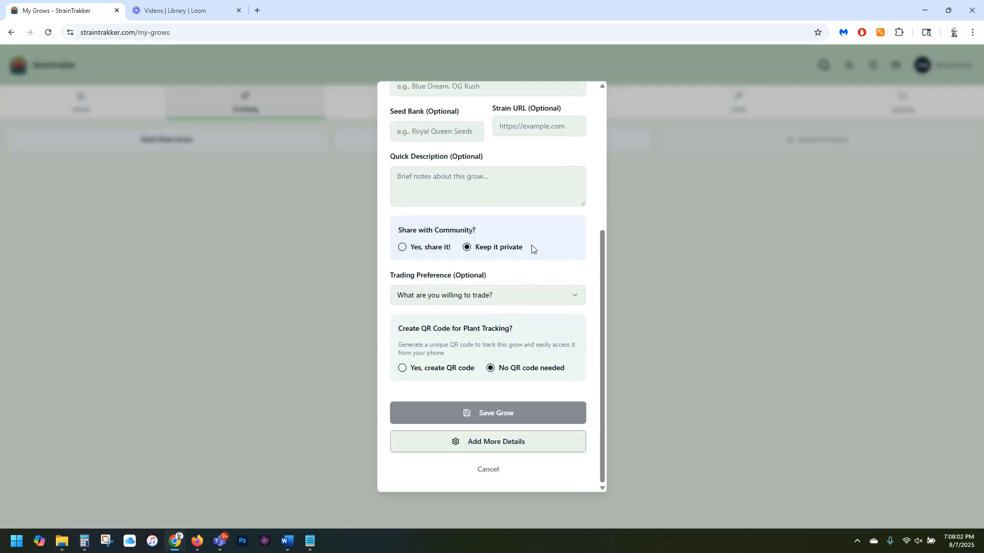
pyautogui.click(603, 215)
pyautogui.click(586, 95)
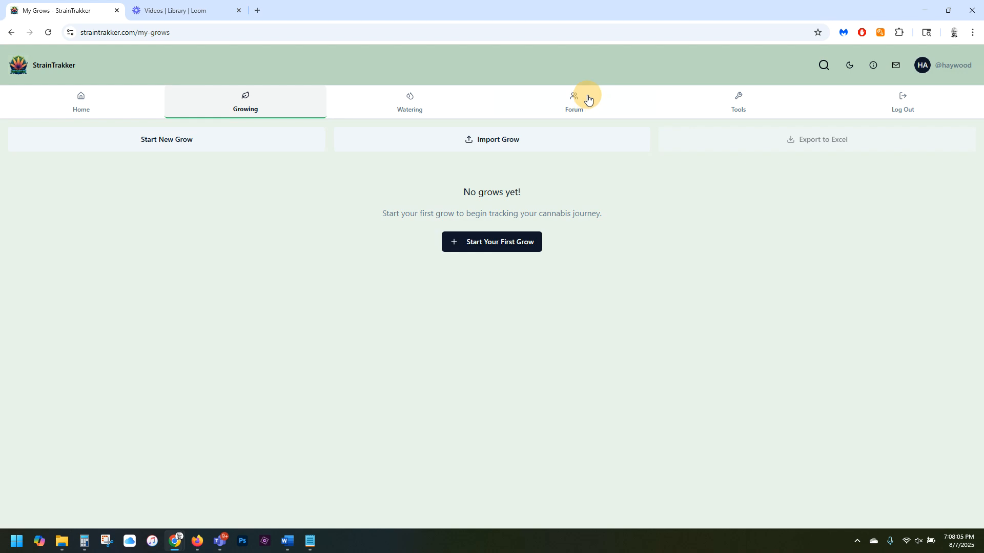
# Review the Detailed Setup form for a new grow from start to end and close it without saving.
pyautogui.click(493, 242)
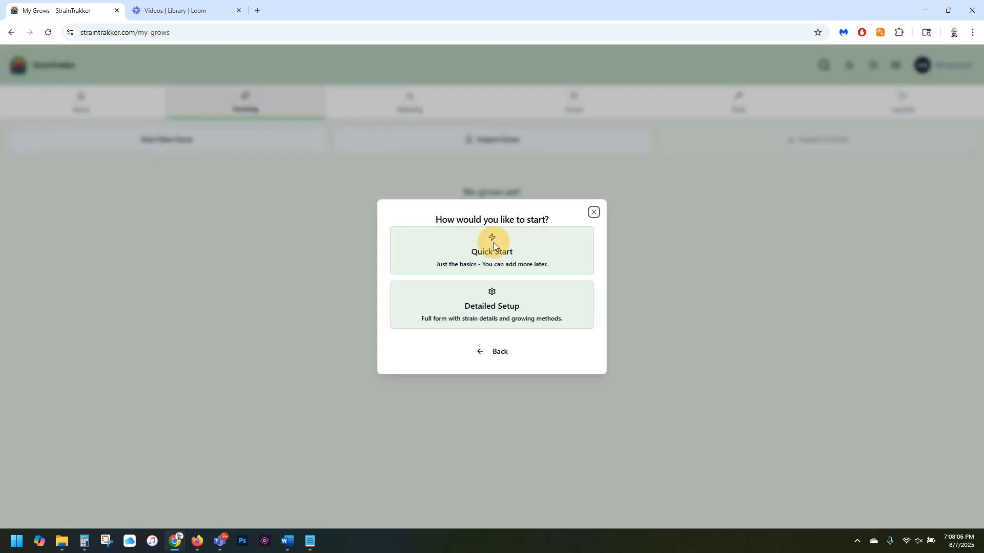
pyautogui.click(500, 311)
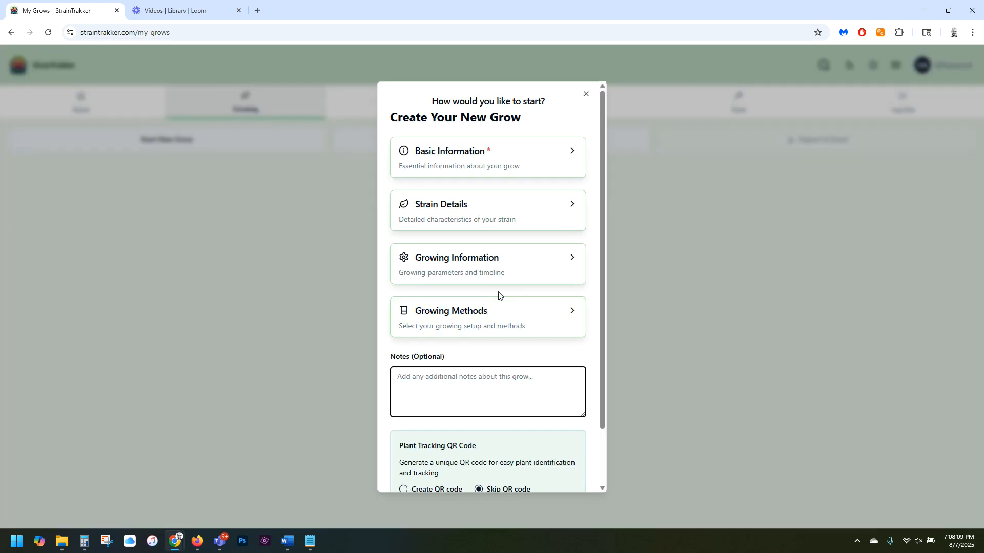
pyautogui.scroll(-2, 499, 295)
pyautogui.scroll(2, 499, 295)
pyautogui.click(586, 97)
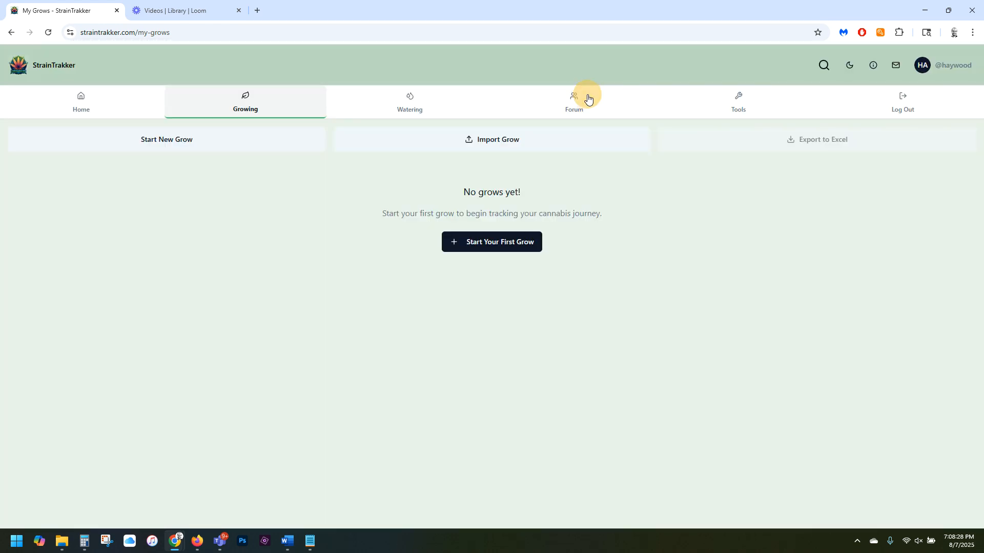
# Create a Quick Start template named "Tent Test" for an Autoflower plant started from Seed in a Tent.
pyautogui.click(531, 249)
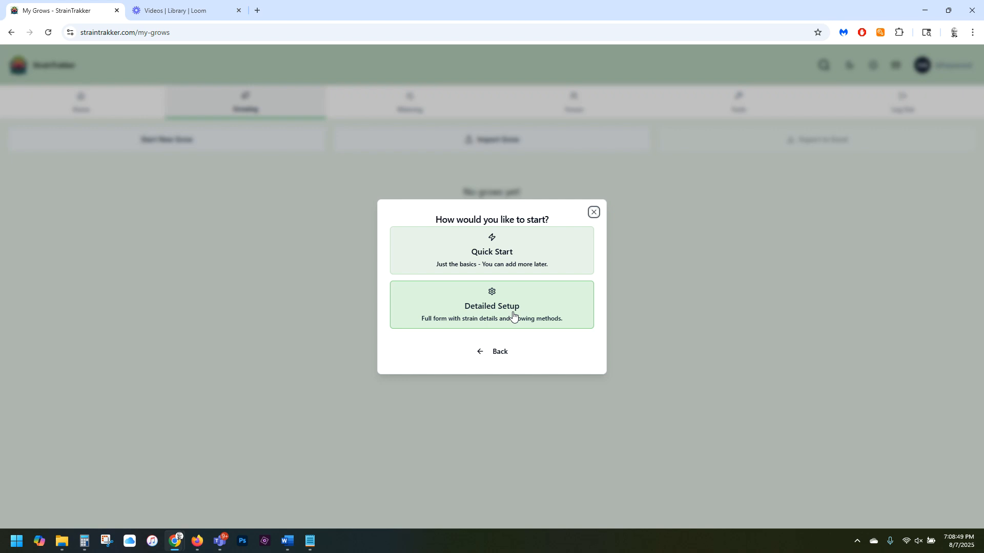
pyautogui.click(505, 258)
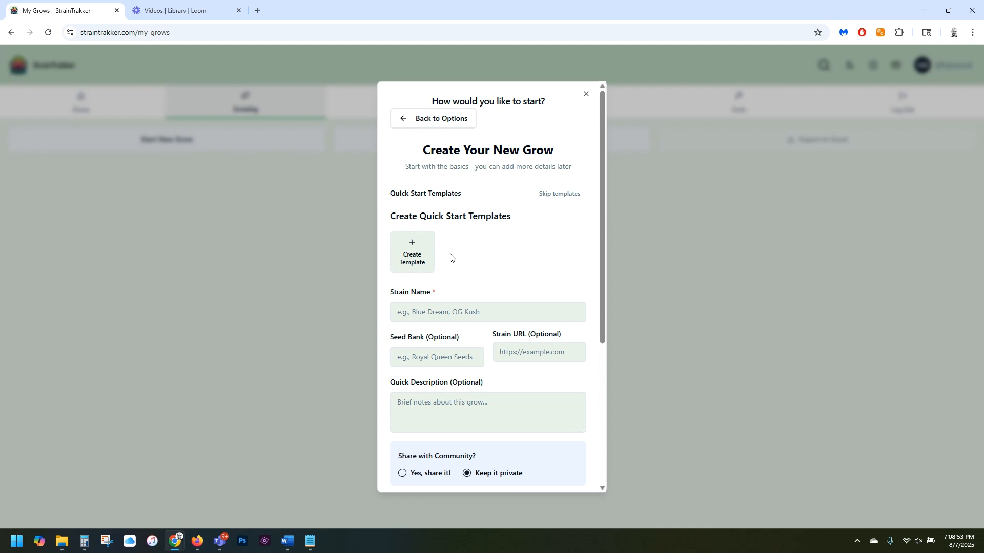
pyautogui.click(416, 255)
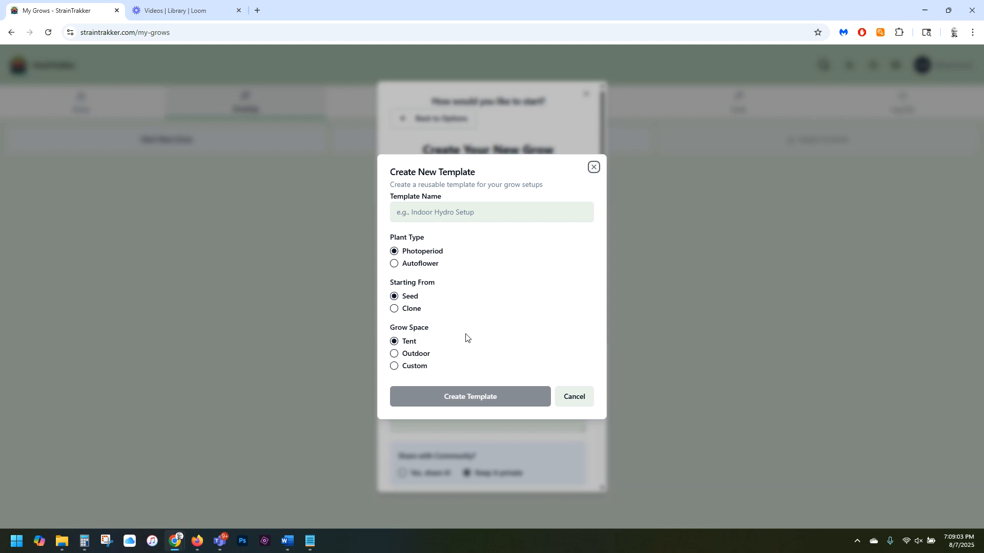
pyautogui.click(394, 263)
pyautogui.click(464, 218)
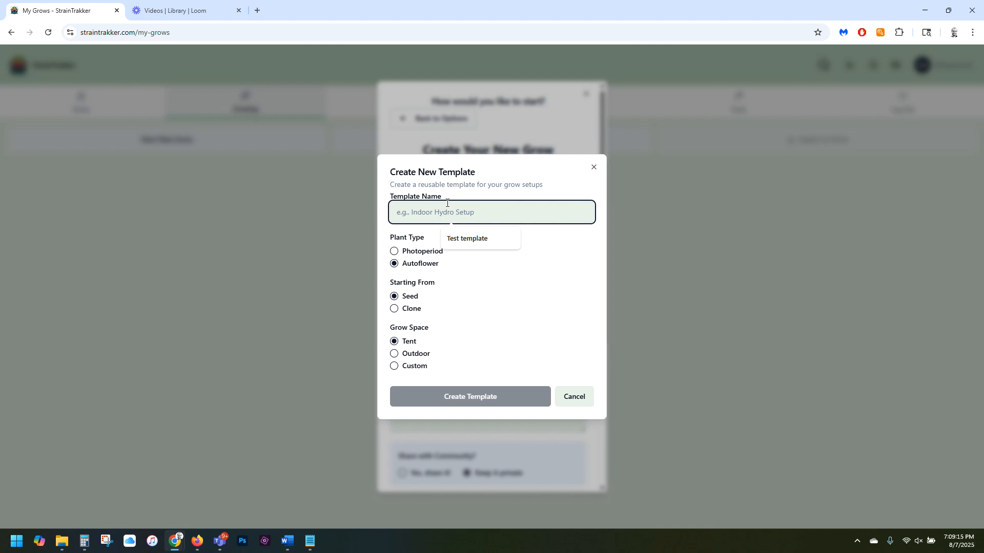
pyautogui.write('Tent')
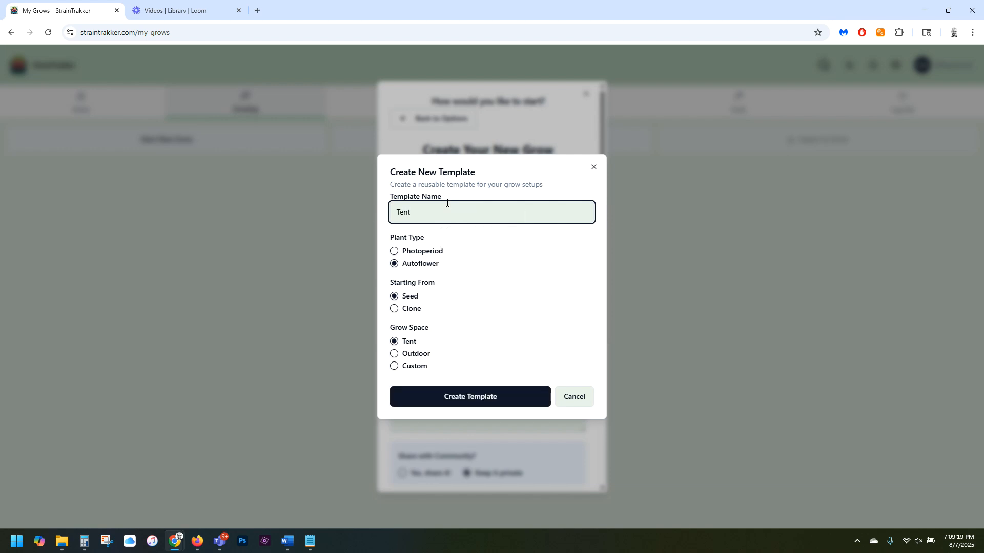
pyautogui.write(' Test')
pyautogui.click(451, 398)
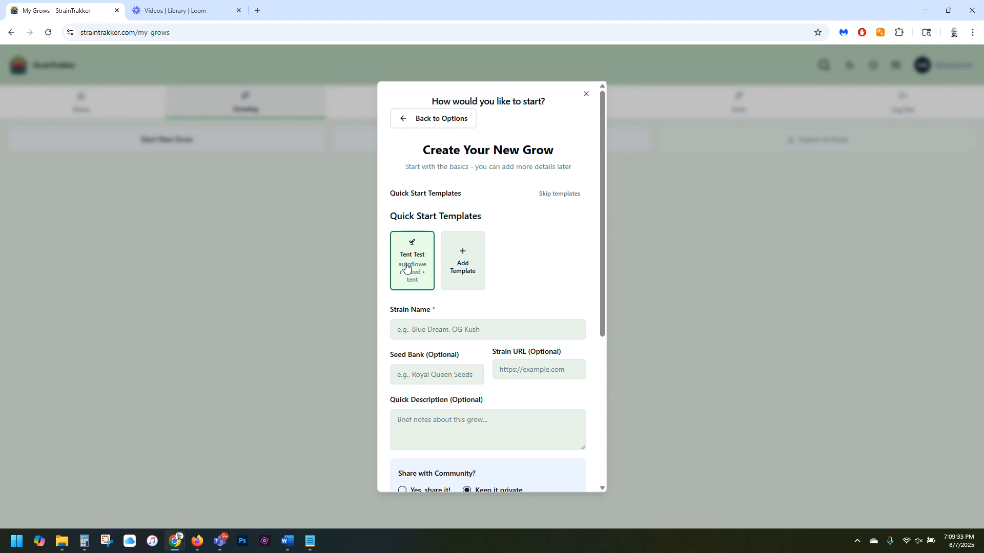
# Enter "Test Kush" as the strain name of the new Quick Start grow.
pyautogui.scroll(-2, 495, 269)
pyautogui.click(466, 230)
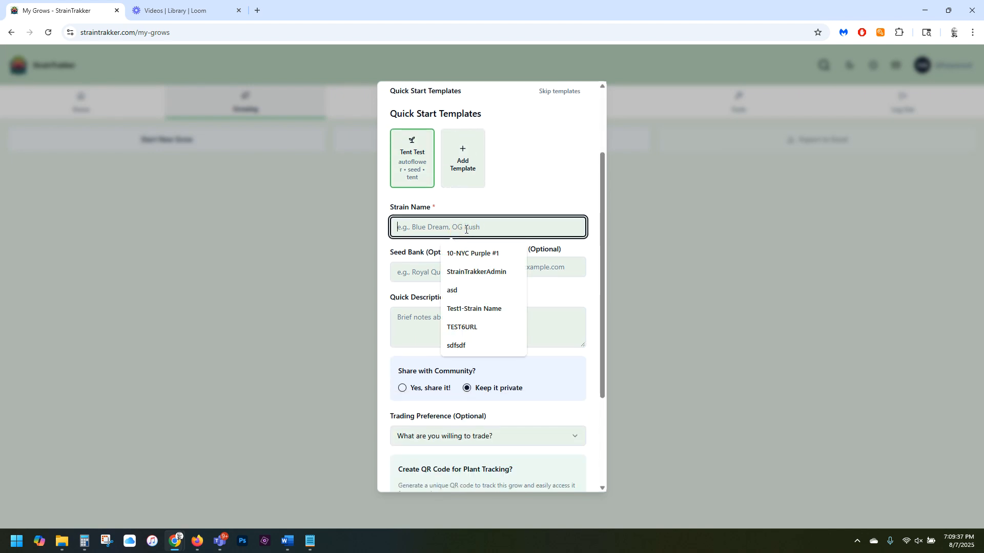
pyautogui.write('Text')
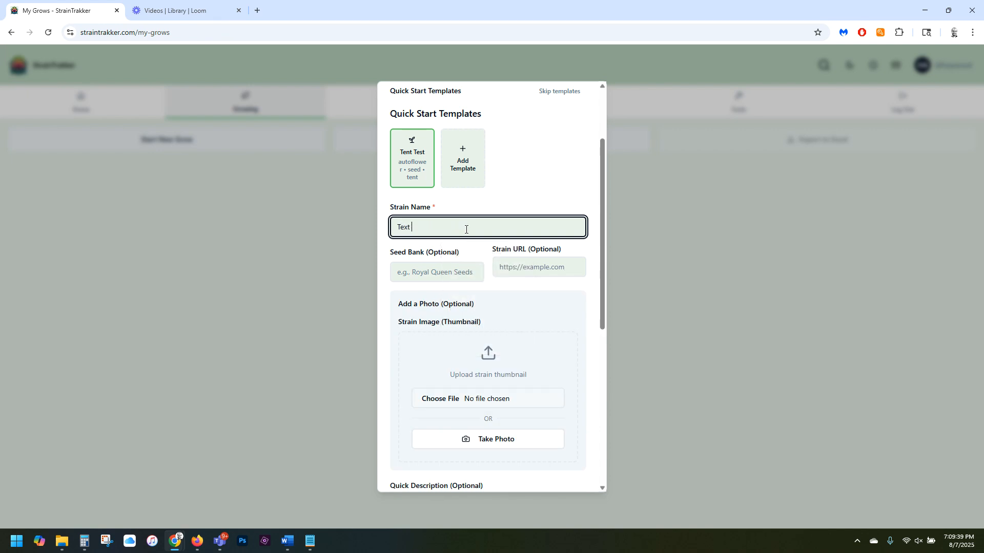
pyautogui.press('BackSpace')
pyautogui.press('BackSpace')
pyautogui.write('st ')
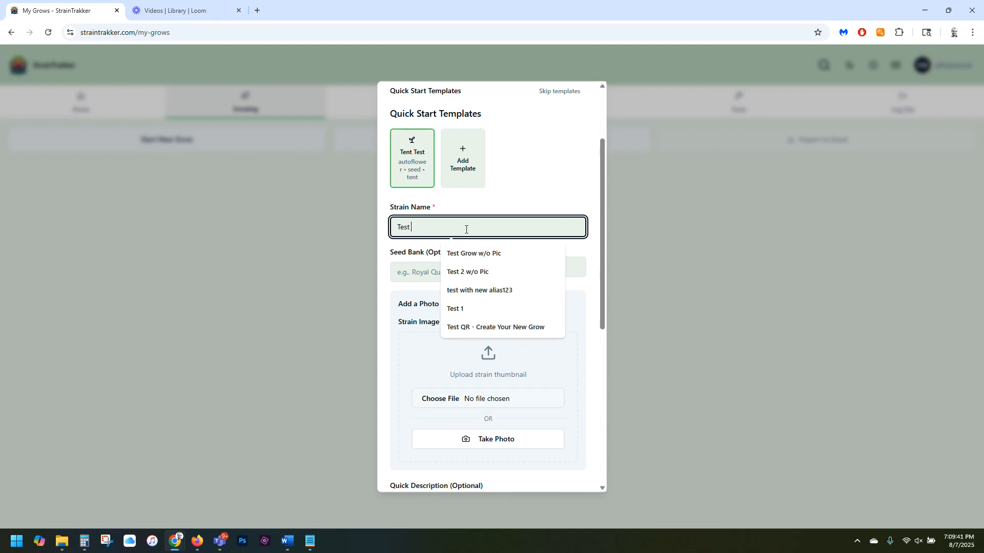
pyautogui.write('Kush')
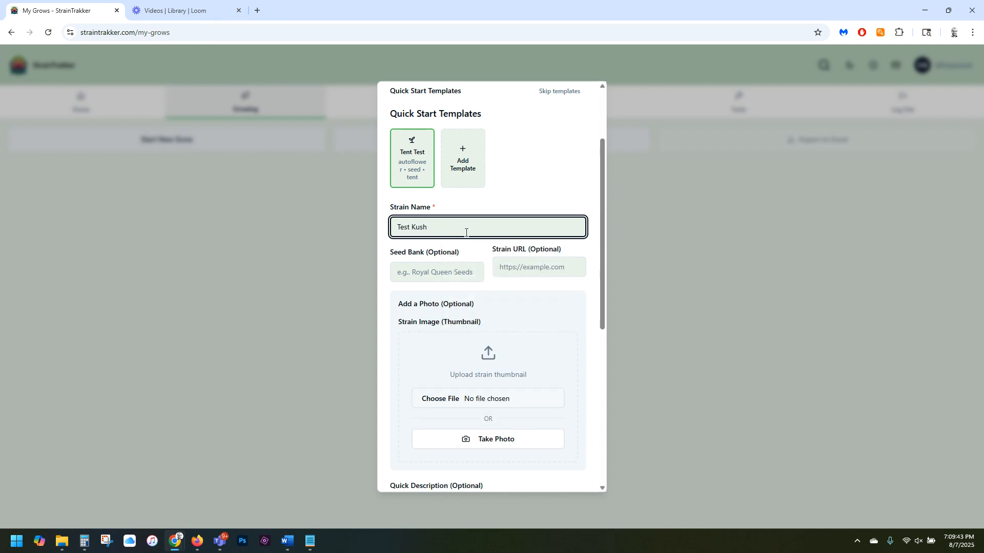
# Set the seed bank to RQS and fill the strain URL with the first saved royalqueenseeds address.
pyautogui.click(431, 272)
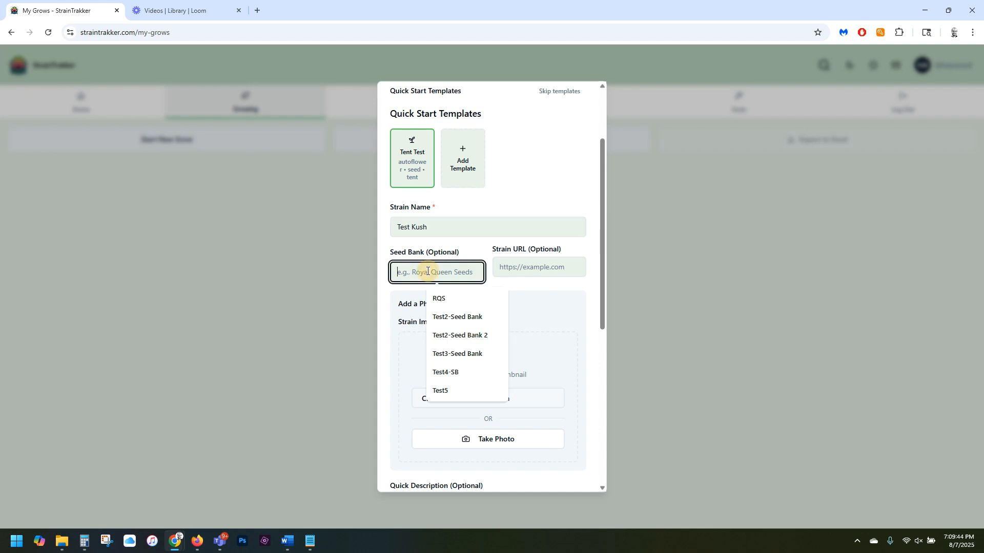
pyautogui.click(442, 300)
pyautogui.click(507, 269)
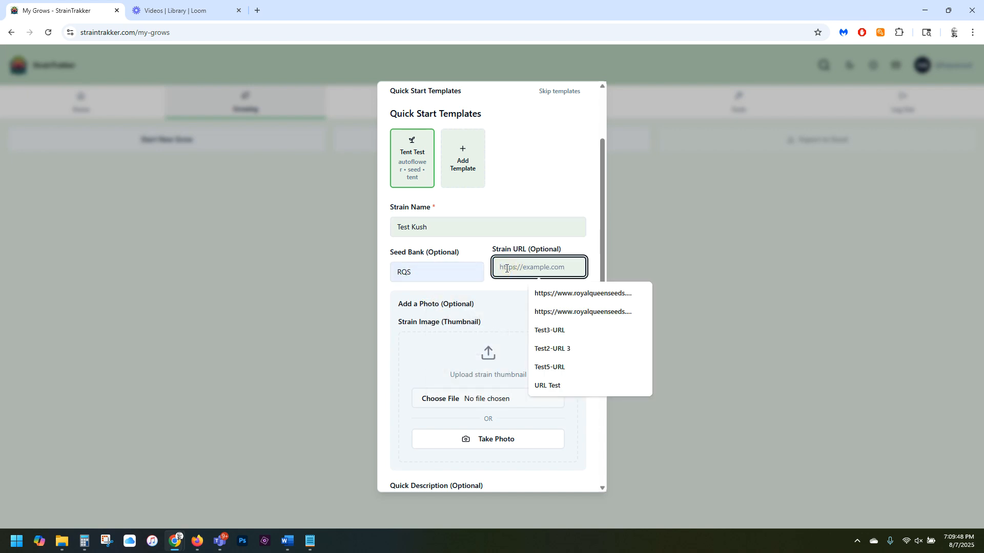
pyautogui.click(547, 293)
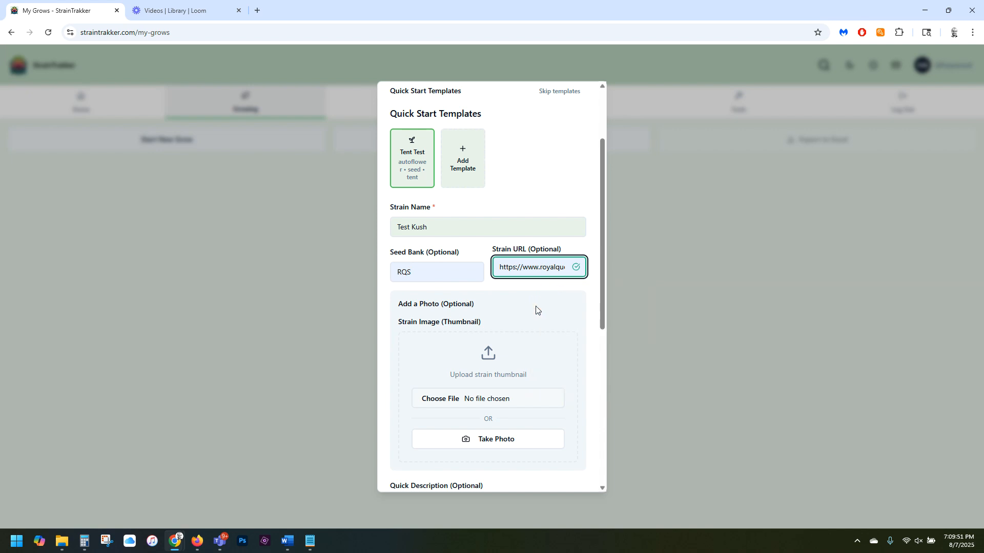
# Upload the image IMG_3296 as the strain thumbnail.
pyautogui.scroll(-3, 536, 309)
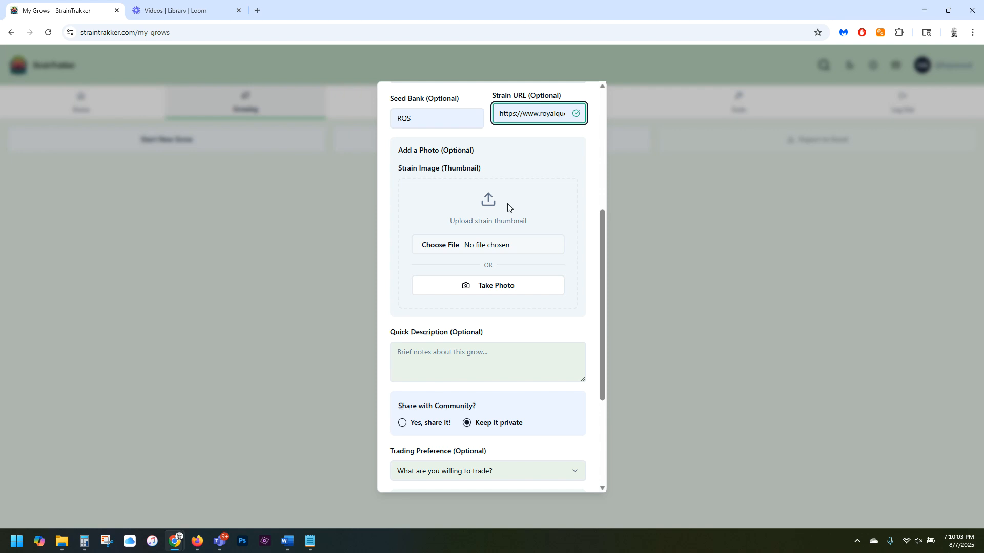
pyautogui.click(488, 245)
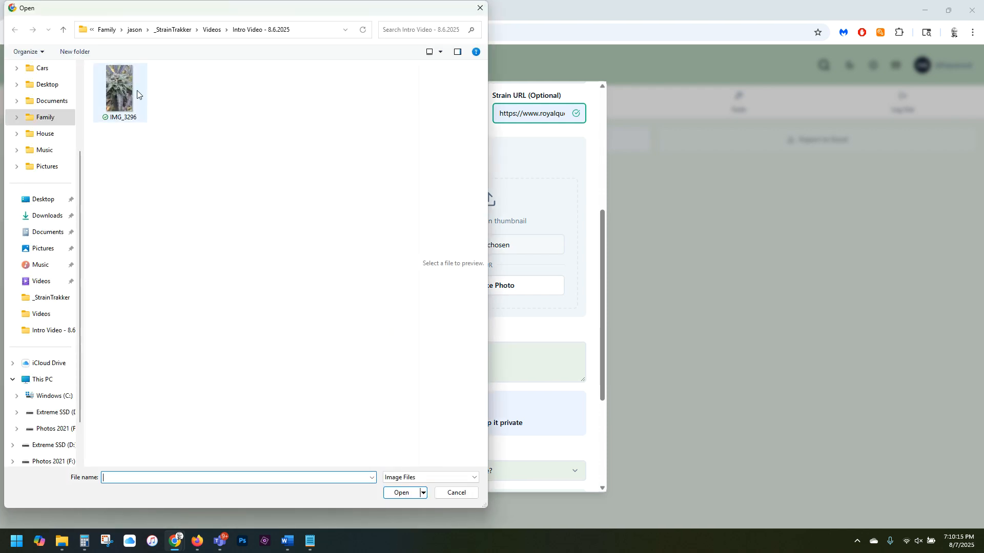
pyautogui.click(121, 85)
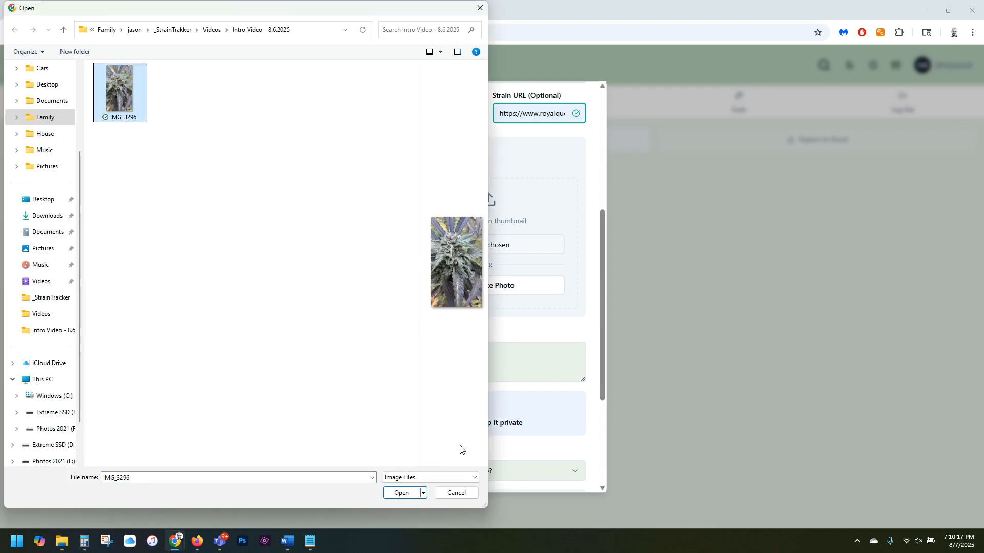
pyautogui.click(402, 493)
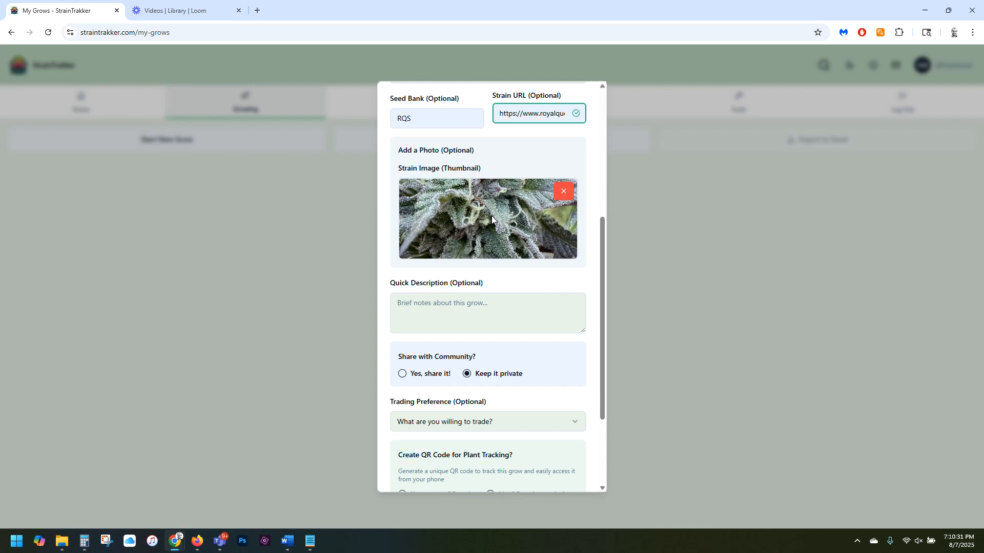
# Enter "Test Notes" as the quick description and keep the grow private.
pyautogui.click(471, 310)
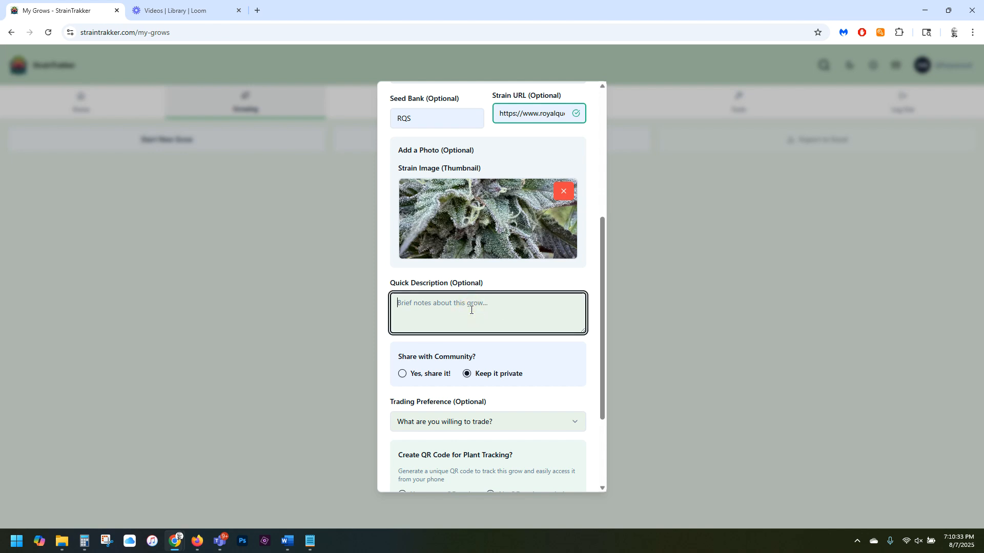
pyautogui.write('Test Notes')
pyautogui.scroll(-2, 470, 310)
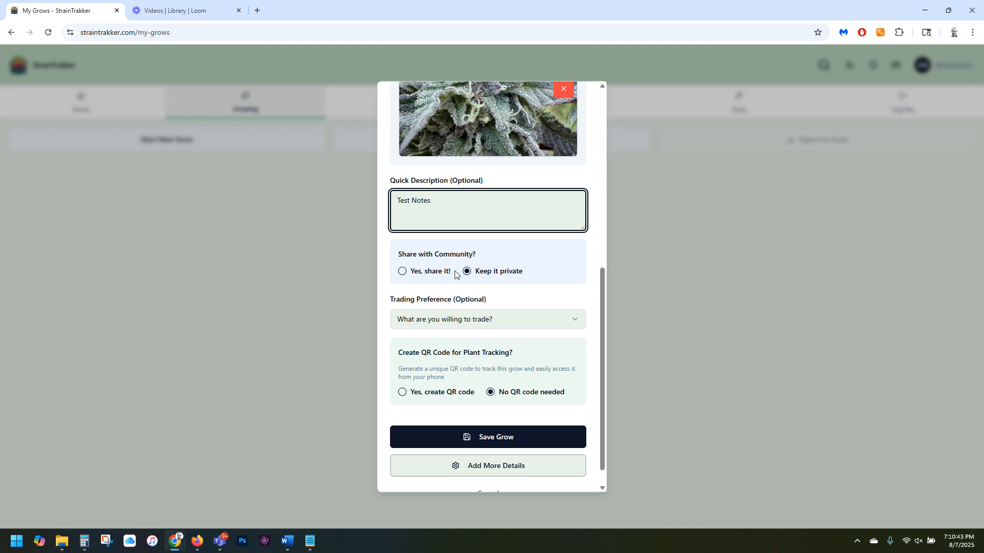
pyautogui.click(430, 275)
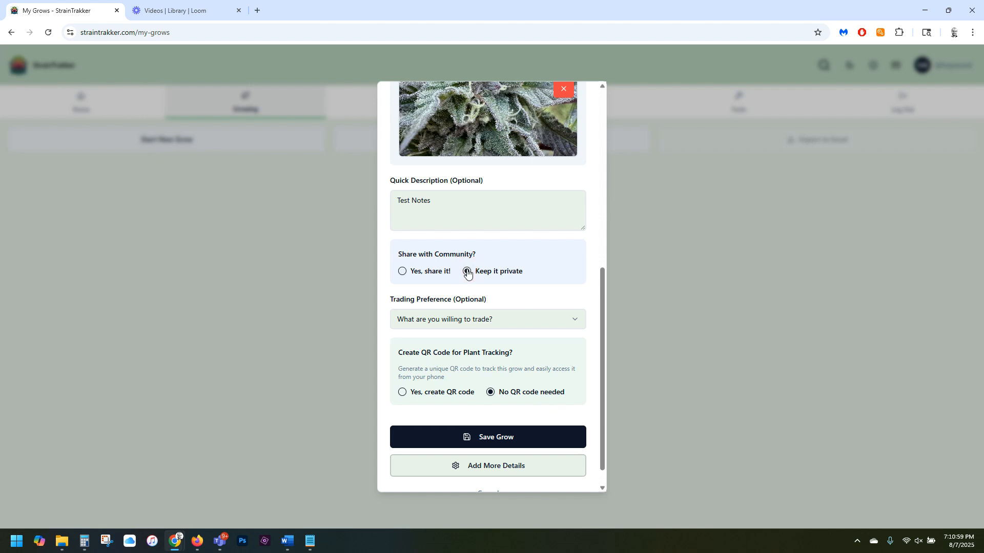
# Set the trading preference to Everything and save the grow without a QR code.
pyautogui.click(477, 318)
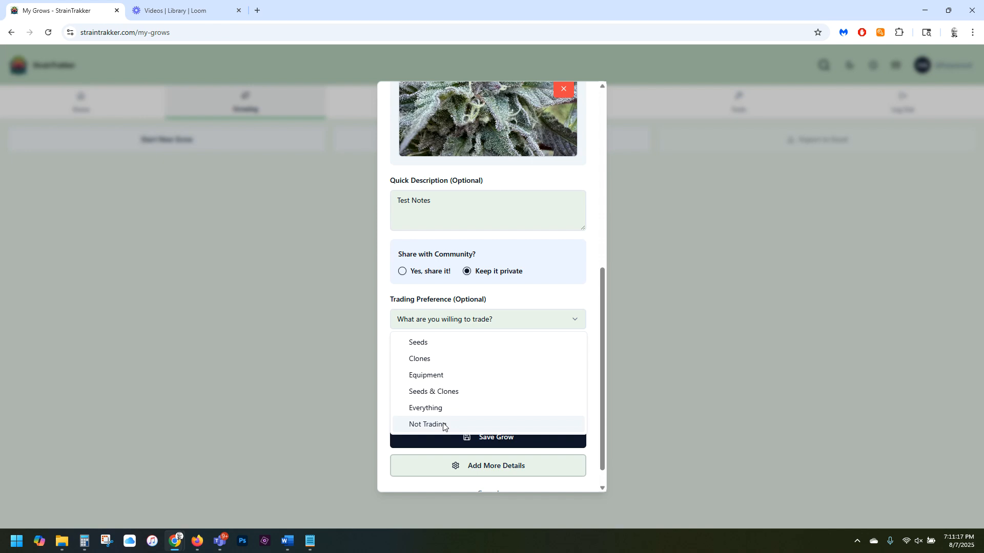
pyautogui.click(435, 408)
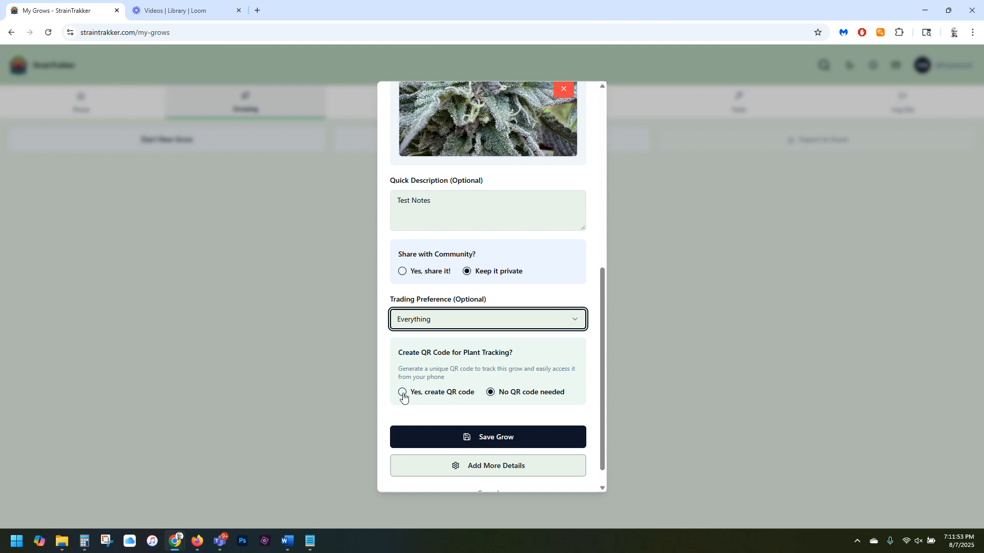
pyautogui.click(505, 439)
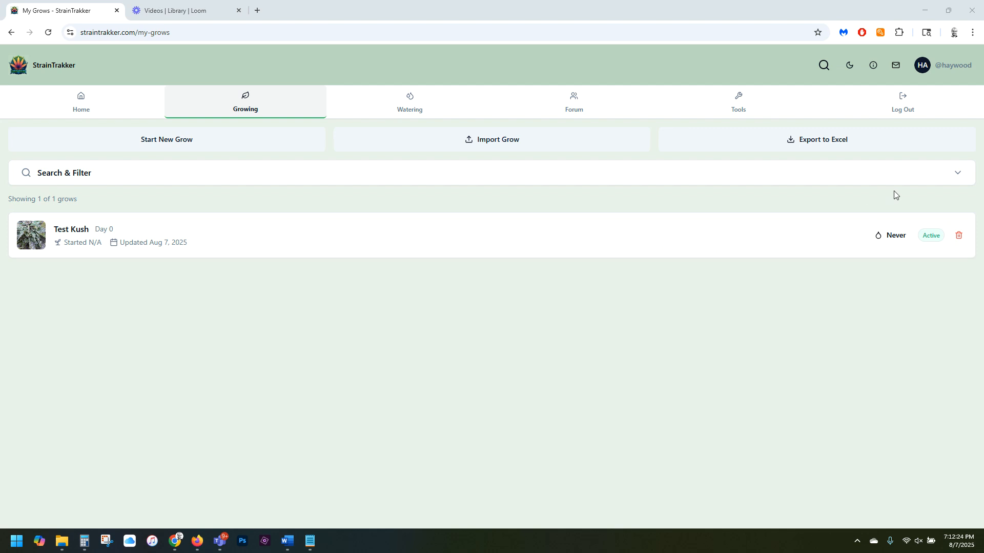
# Review the Test Kush grow's detail view from its progress and summary cards to its strain info, and close it.
pyautogui.click(800, 235)
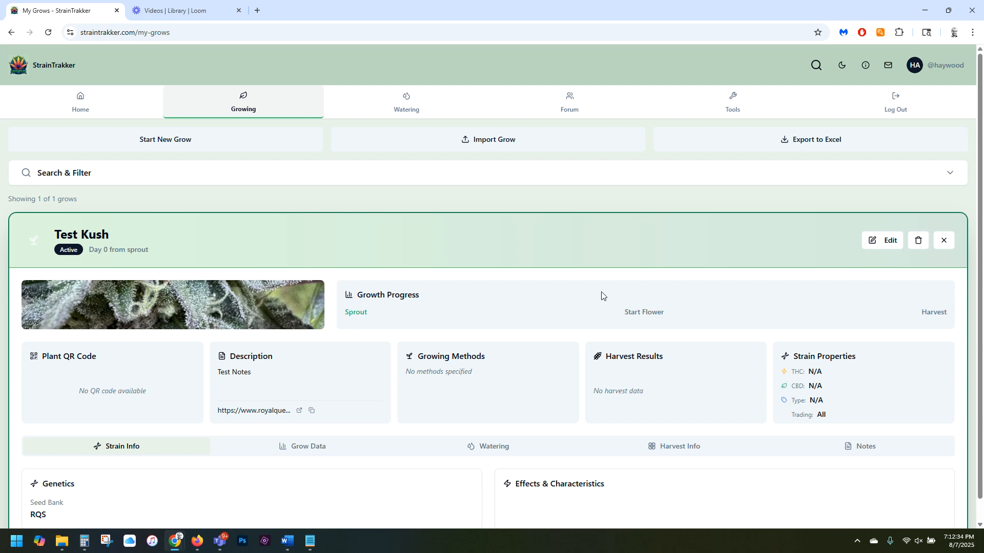
pyautogui.click(946, 163)
pyautogui.scroll(-1, 589, 315)
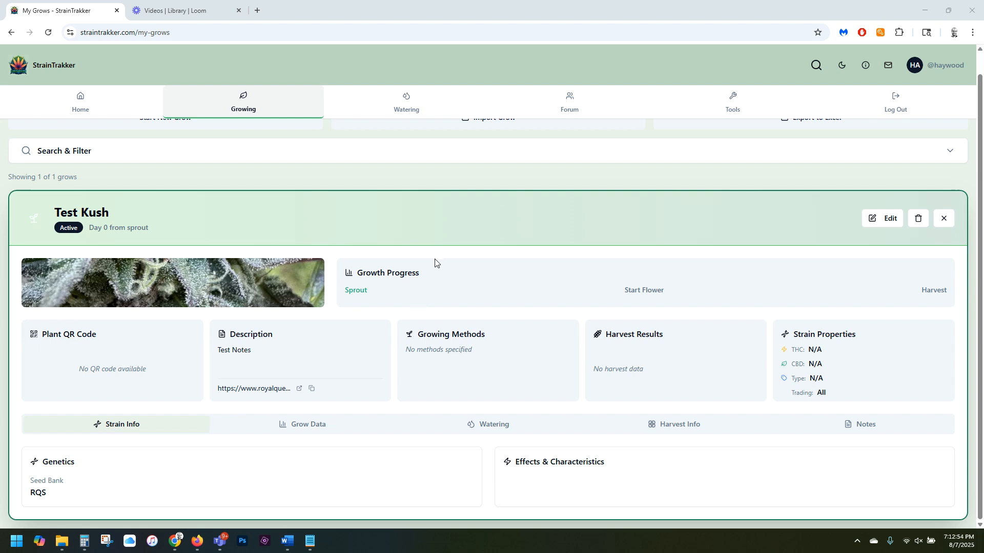
pyautogui.click(946, 220)
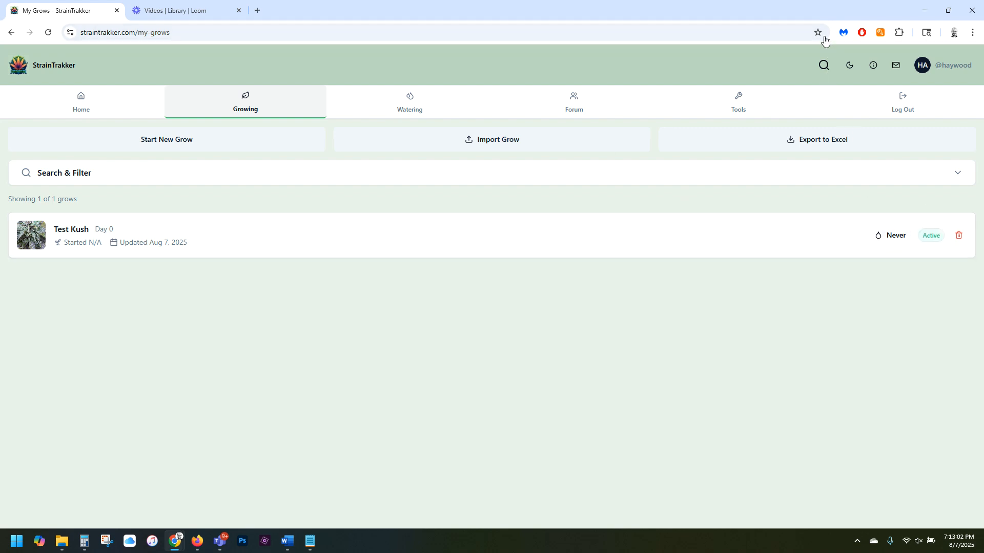
# Reopen the Test Kush grow, view the sections of its edit form, and close both without changes.
pyautogui.click(777, 62)
pyautogui.click(823, 232)
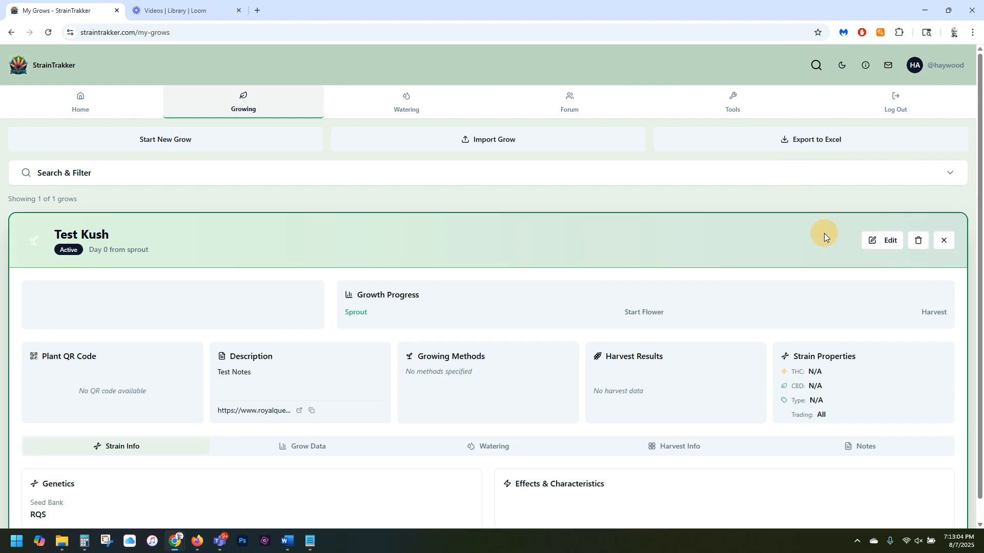
pyautogui.click(884, 242)
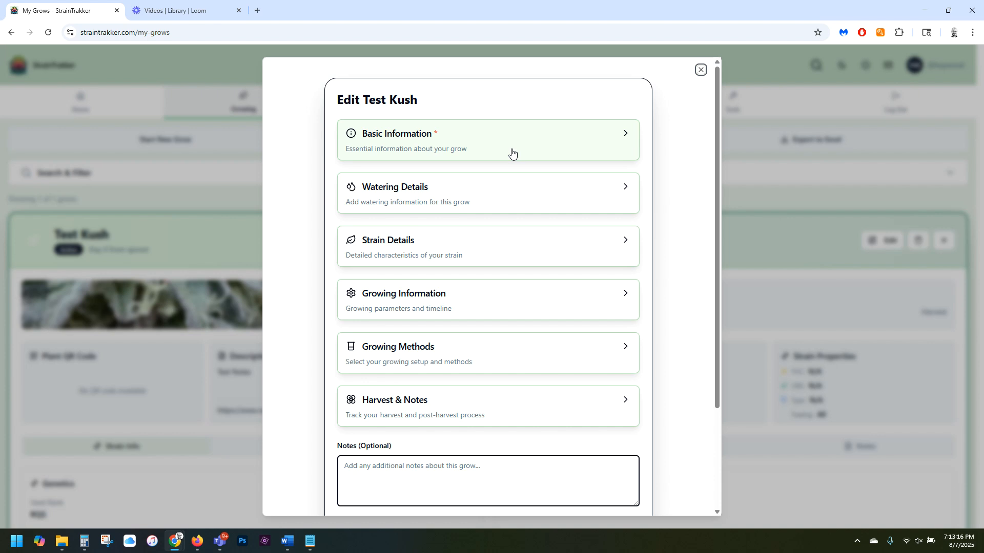
pyautogui.click(700, 73)
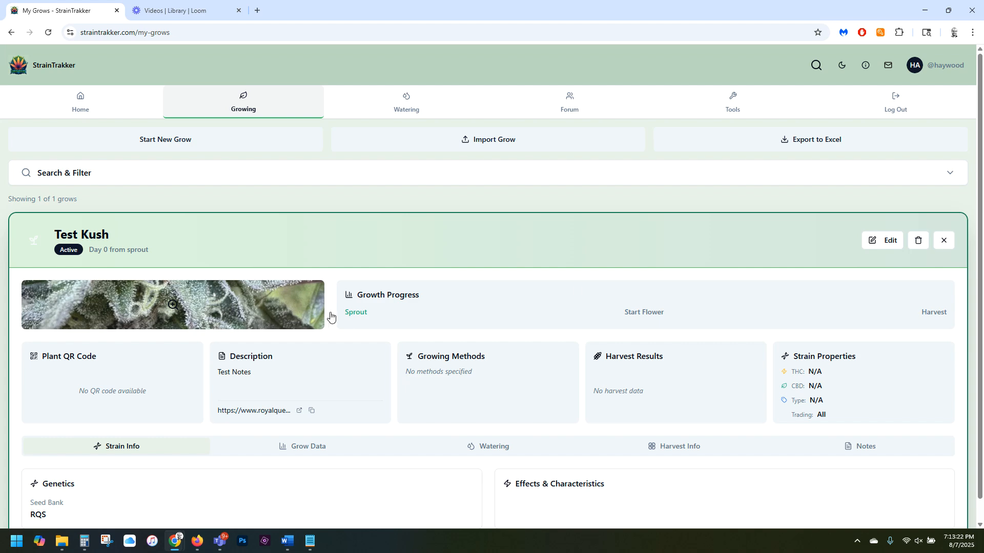
pyautogui.click(943, 240)
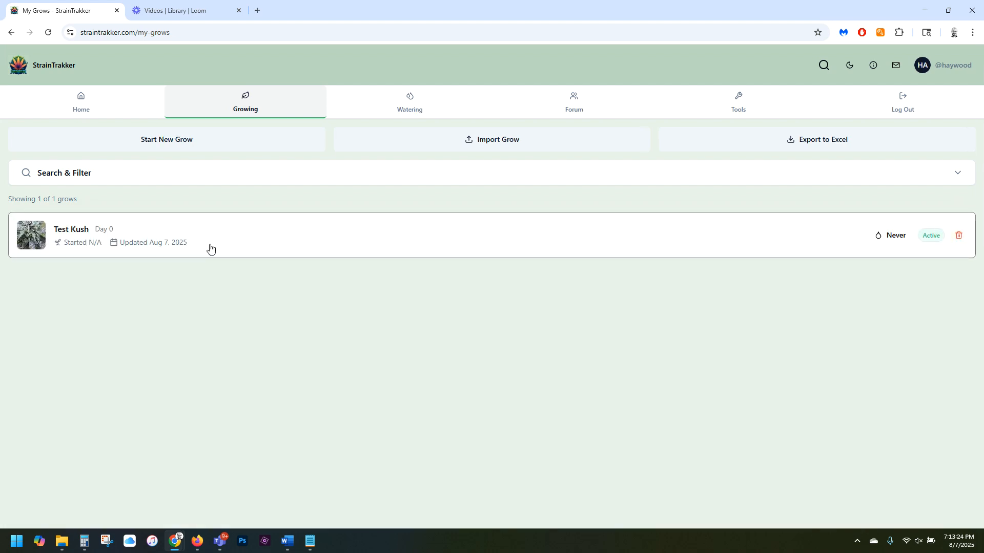
# View the Test Kush grow's photo at full size from its detail view and close the photo.
pyautogui.click(328, 244)
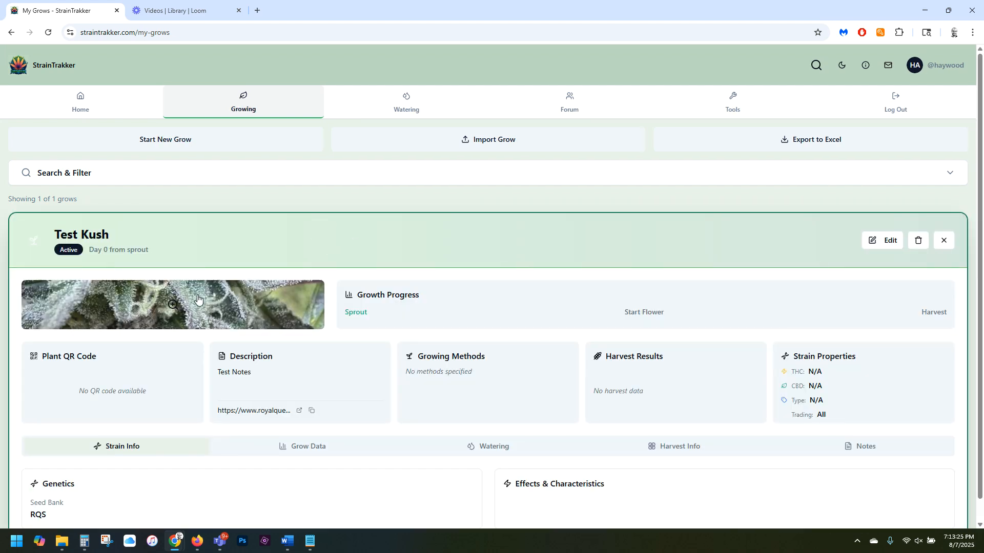
pyautogui.click(223, 307)
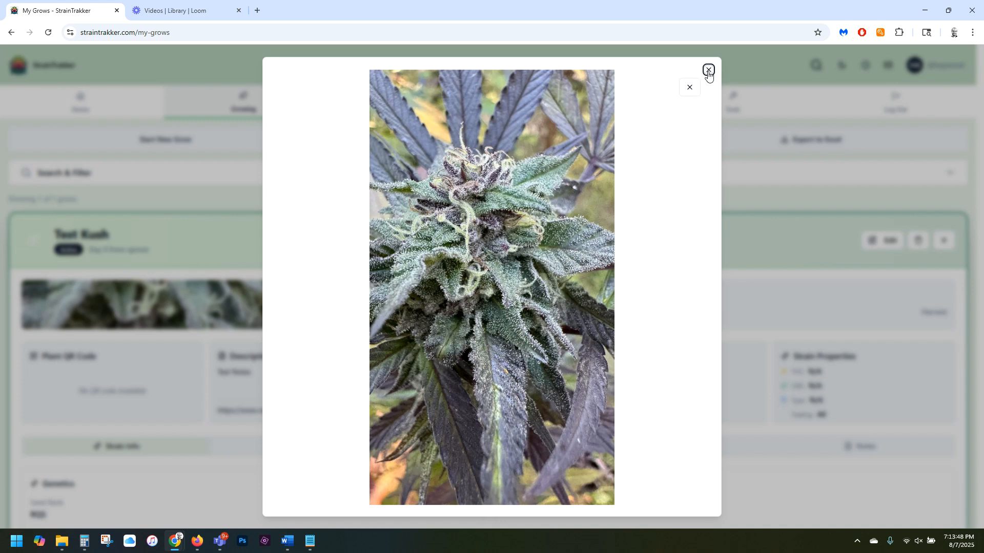
pyautogui.click(708, 71)
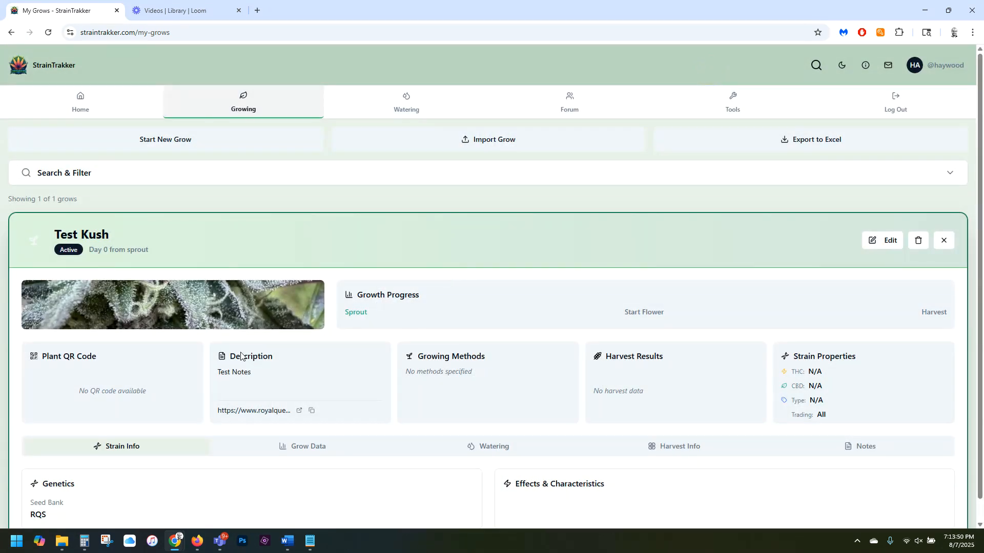
# Open the Test Kush grow for editing and choose Active as its status in the basic information.
pyautogui.click(882, 244)
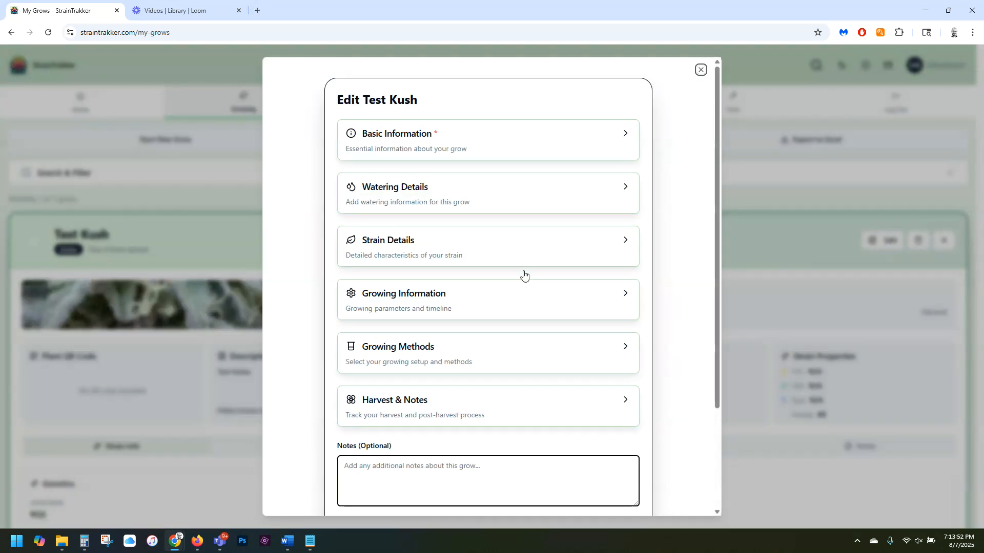
pyautogui.click(521, 142)
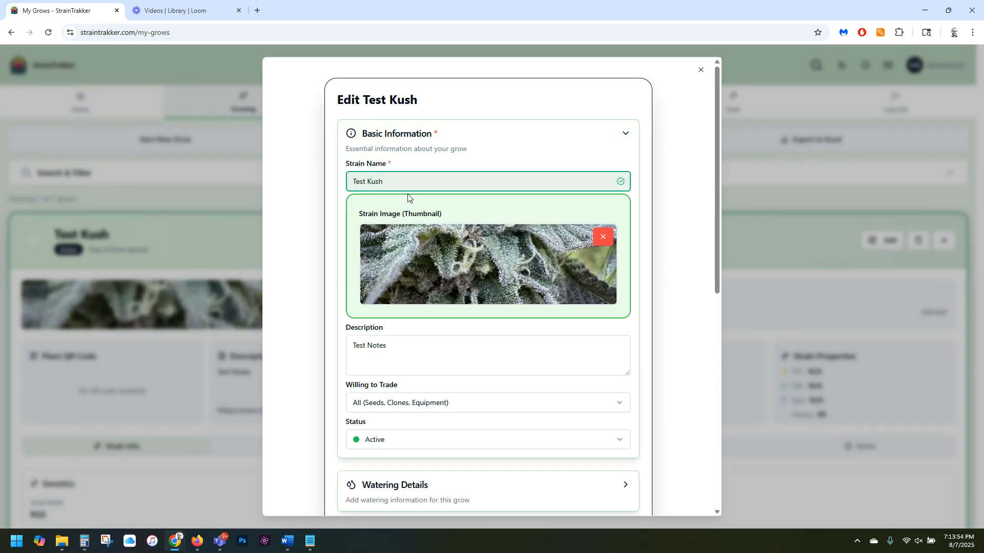
pyautogui.scroll(-2, 425, 344)
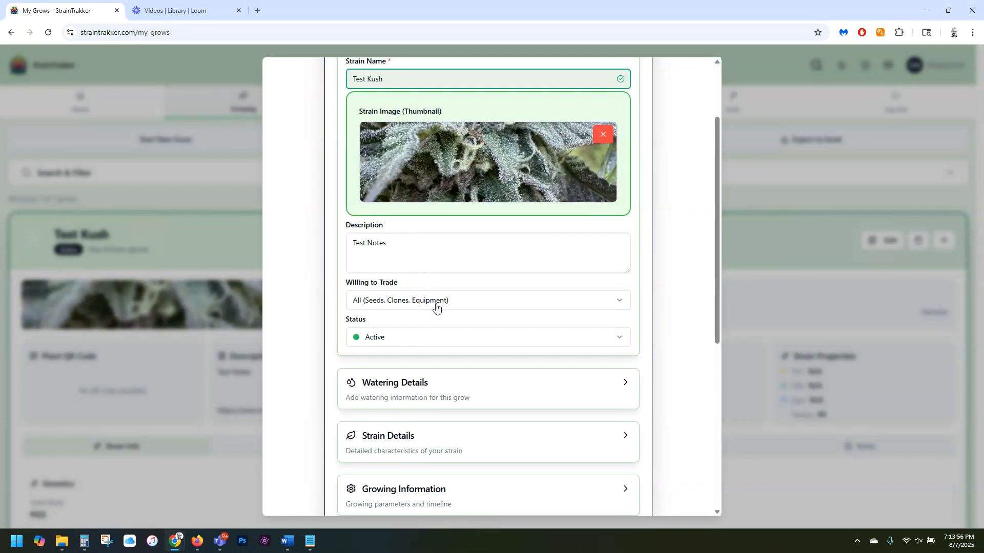
pyautogui.scroll(-2, 444, 301)
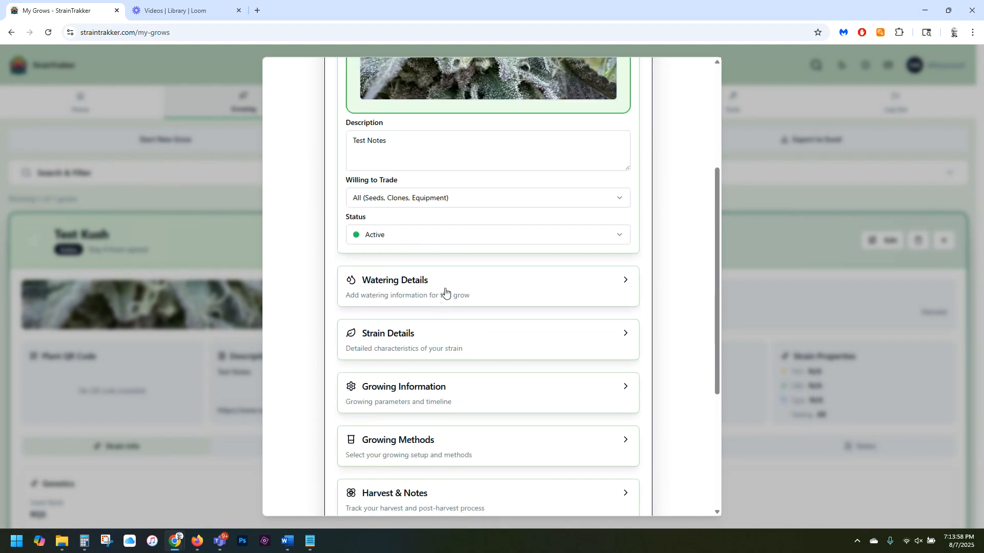
pyautogui.click(432, 240)
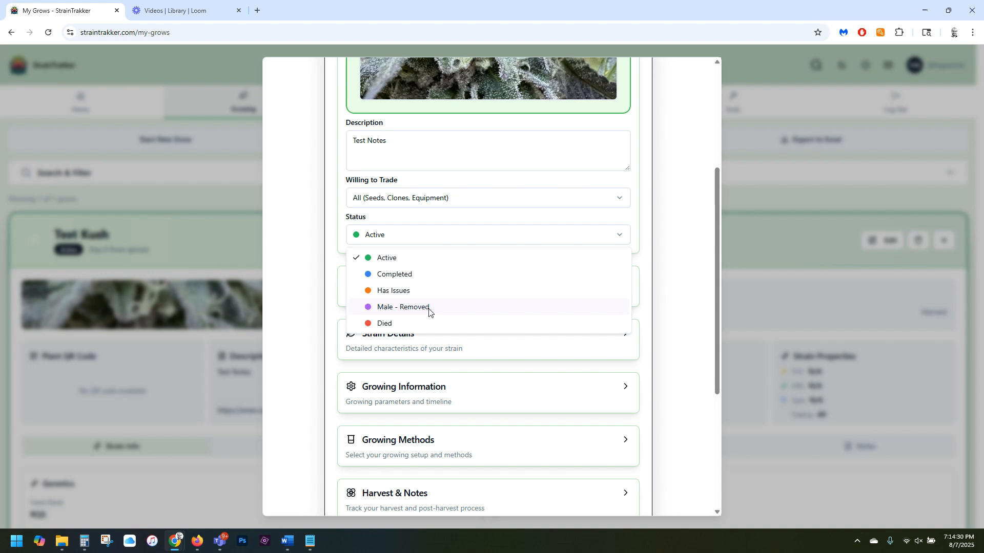
pyautogui.click(381, 258)
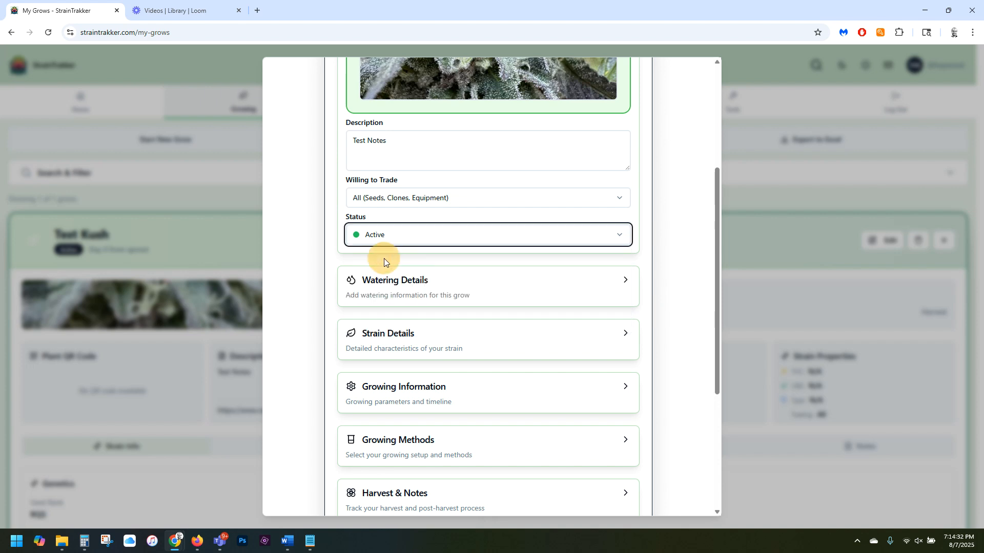
# Start a new watering record in the grow's watering details and select Test Kush as the strain to water.
pyautogui.click(446, 285)
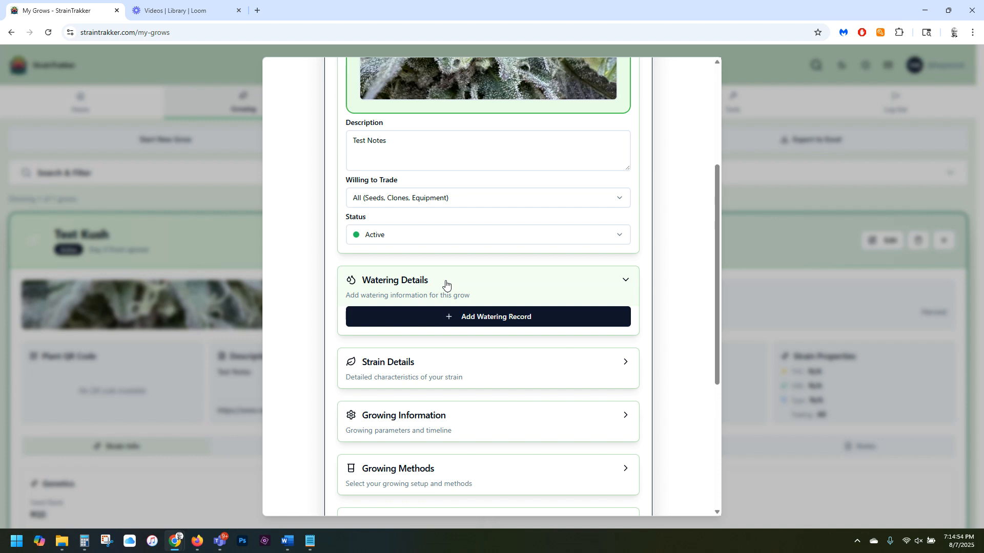
pyautogui.click(485, 319)
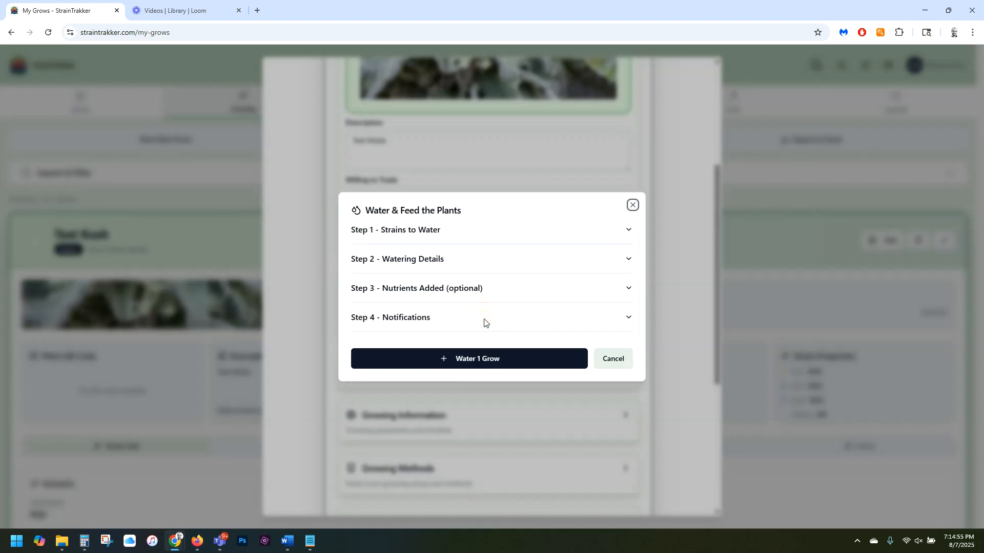
pyautogui.click(482, 236)
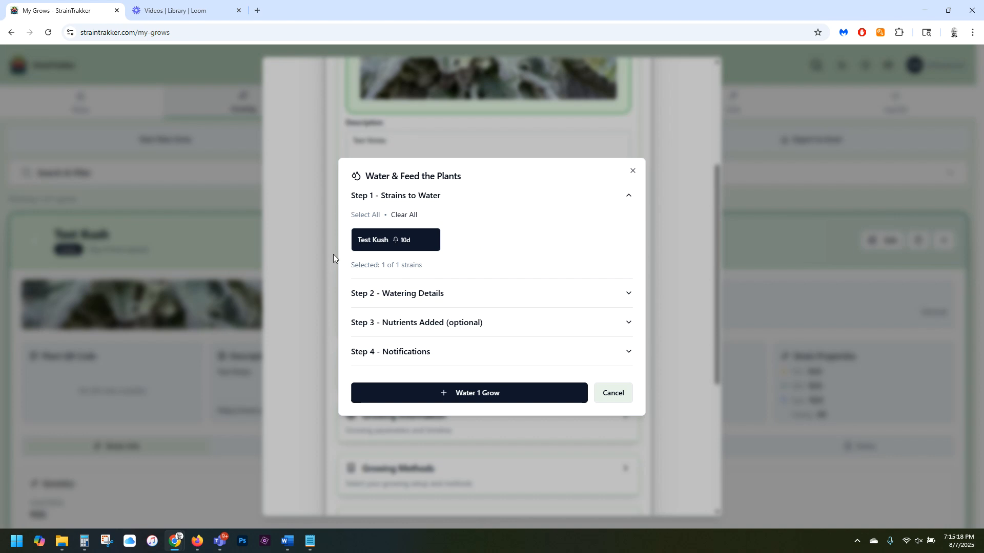
pyautogui.click(380, 248)
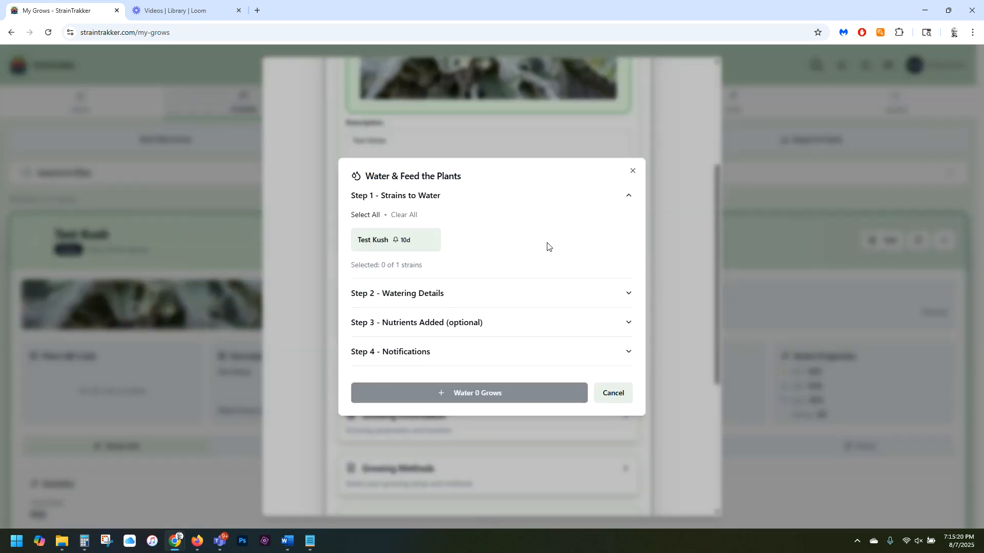
pyautogui.press('Escape')
pyautogui.click(363, 249)
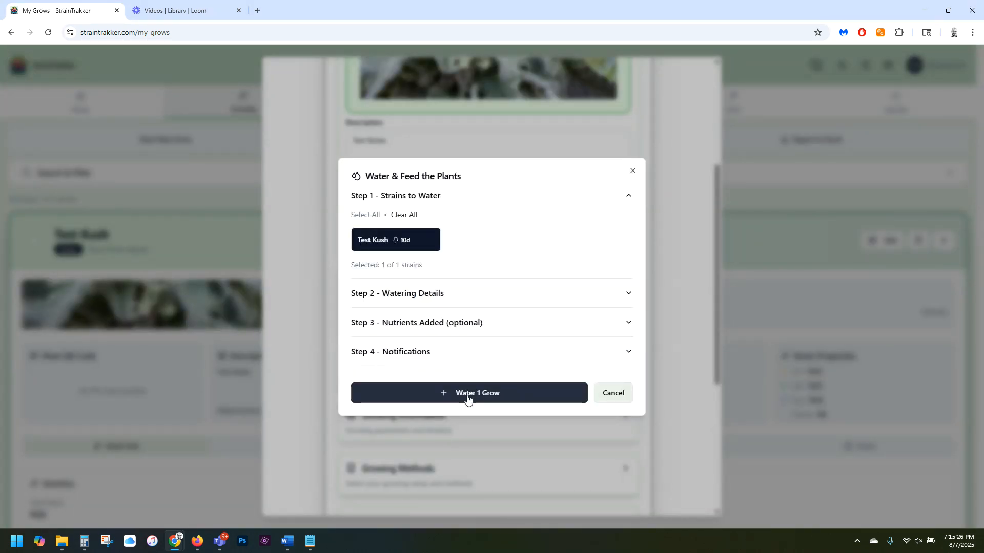
pyautogui.click(467, 398)
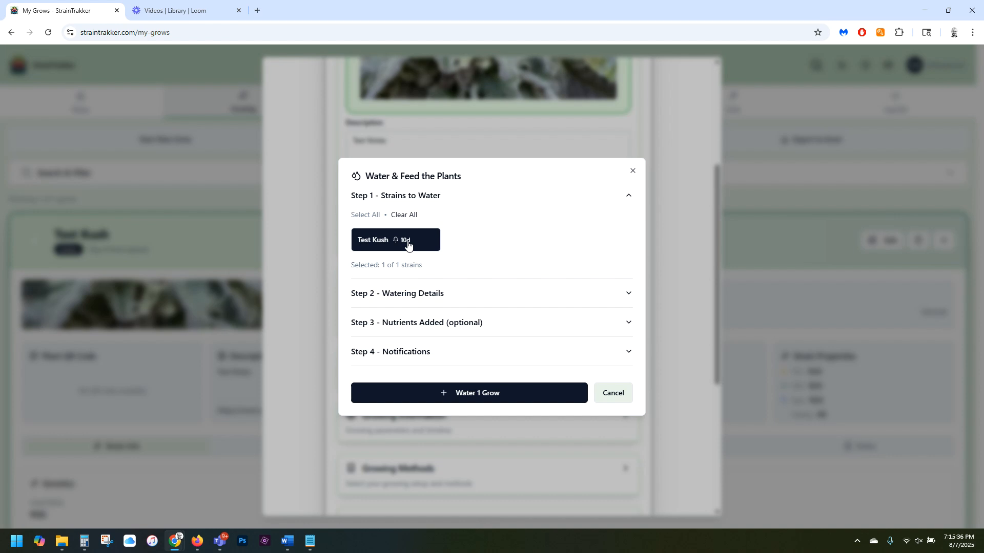
# Enter a water amount of 1 gallon in the watering details of the record.
pyautogui.click(439, 293)
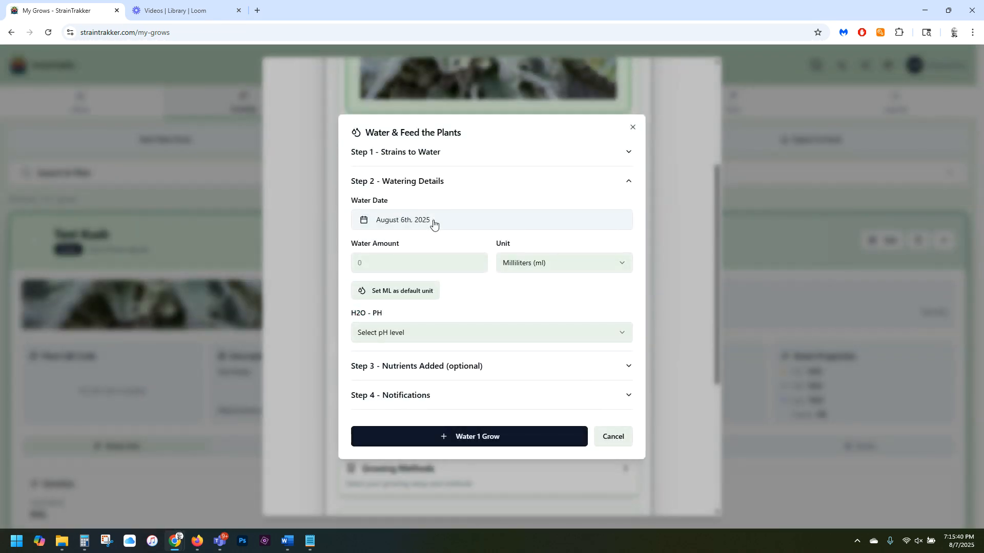
pyautogui.click(404, 261)
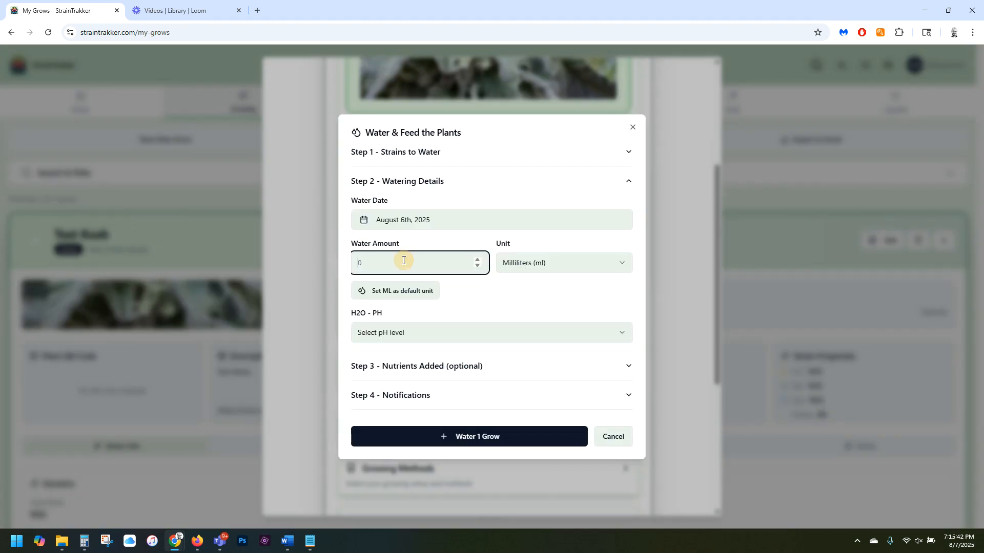
pyautogui.write('1')
pyautogui.click(537, 264)
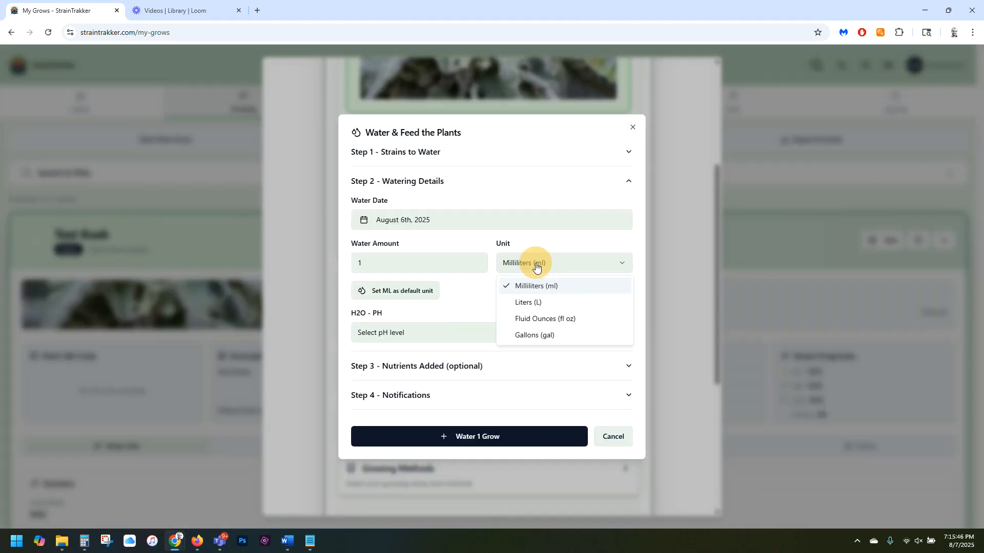
pyautogui.click(529, 336)
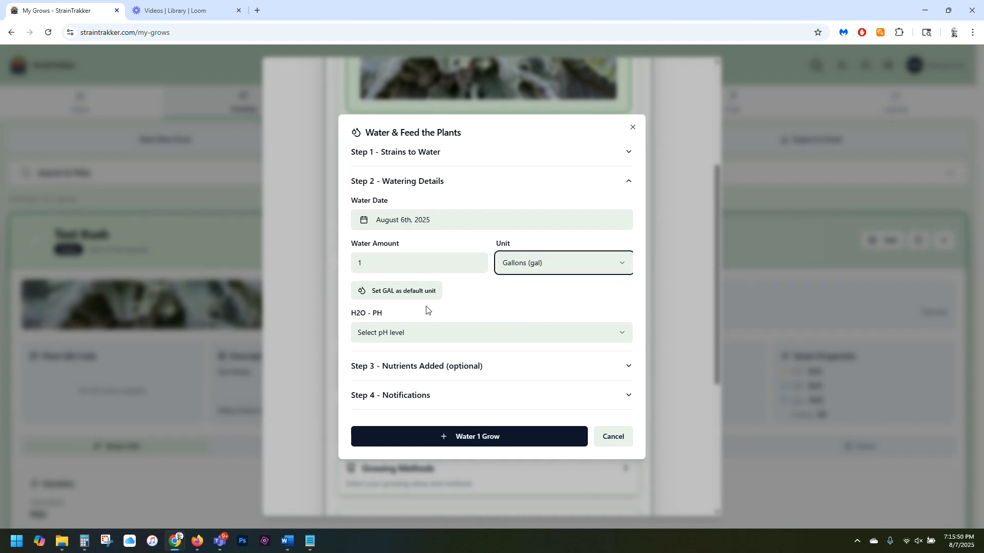
# Make gallons the default water unit and set the water's pH level to >7.5.
pyautogui.click(404, 296)
pyautogui.click(533, 262)
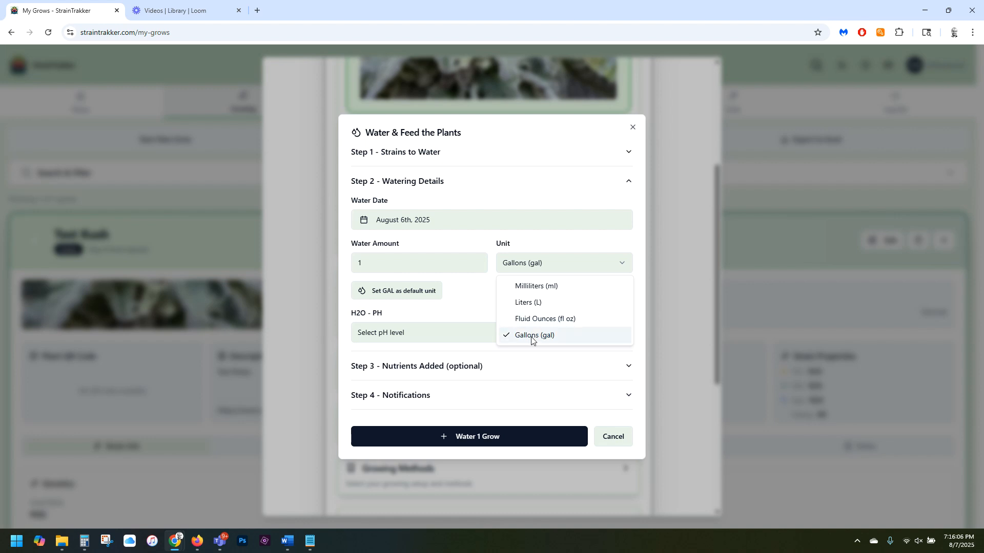
pyautogui.click(469, 297)
pyautogui.click(405, 292)
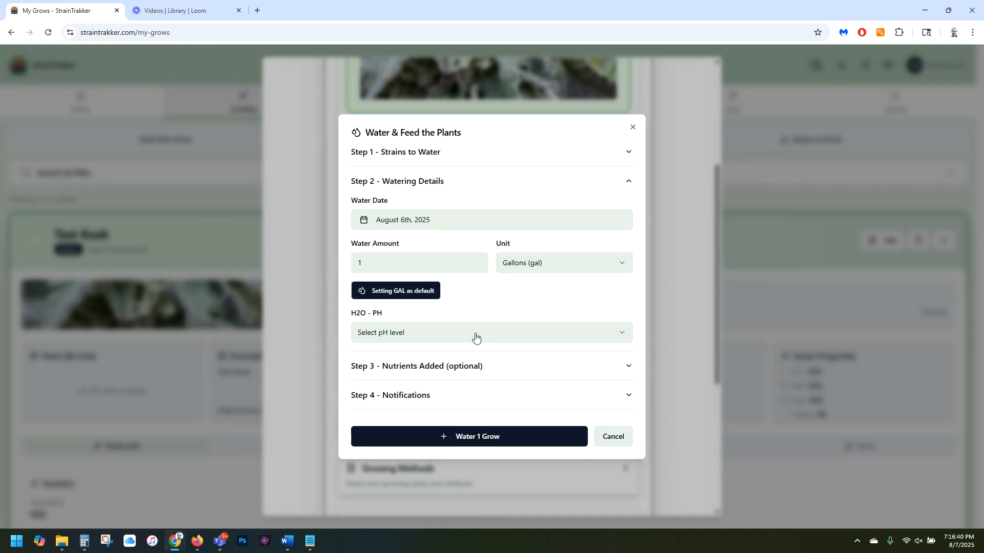
pyautogui.click(475, 336)
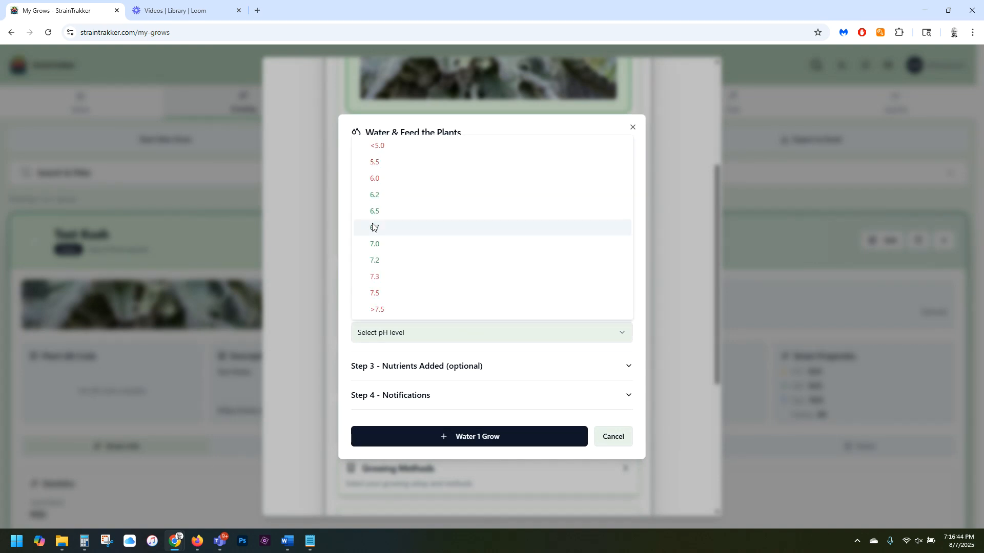
pyautogui.click(379, 310)
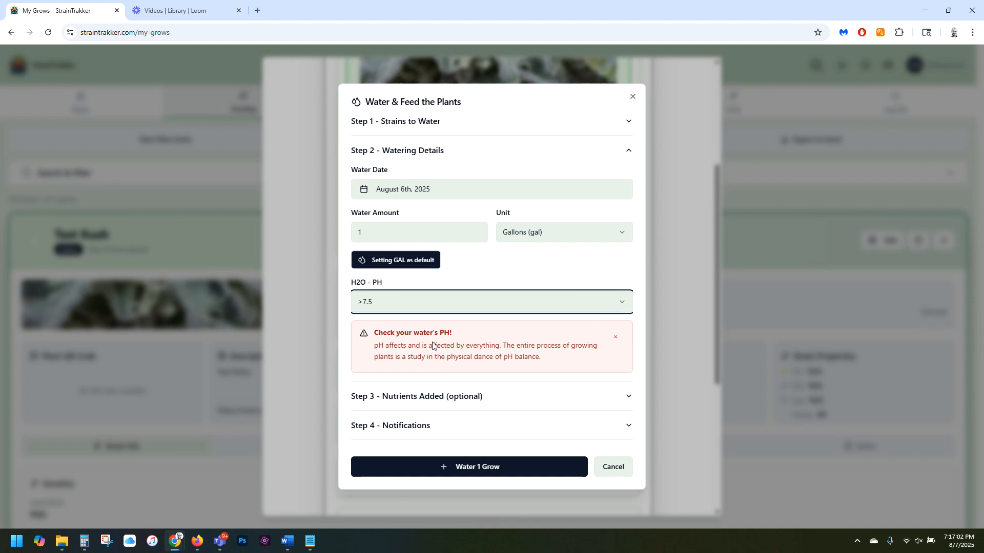
# Select Top Dressing as a nutrient added with this watering.
pyautogui.click(454, 400)
pyautogui.click(454, 401)
pyautogui.click(454, 315)
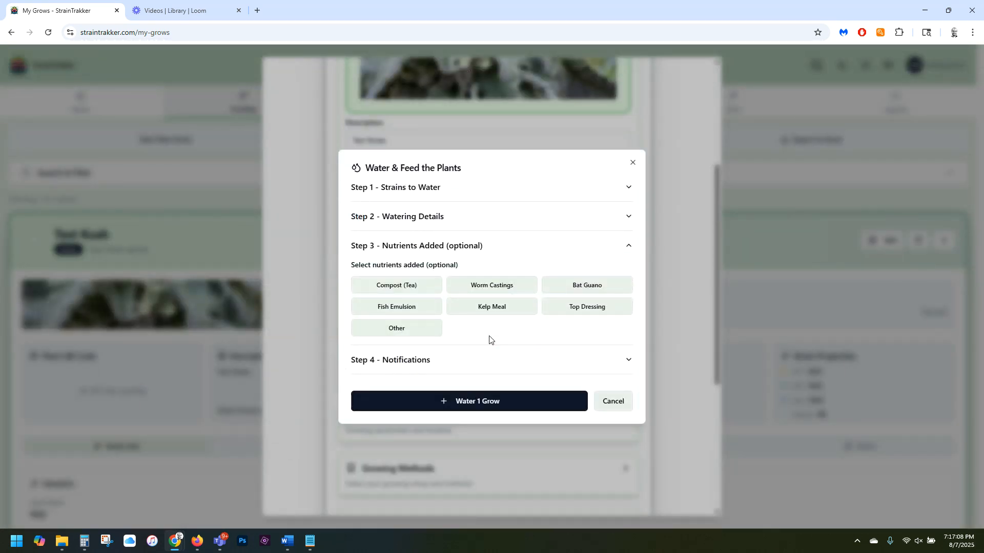
pyautogui.click(586, 307)
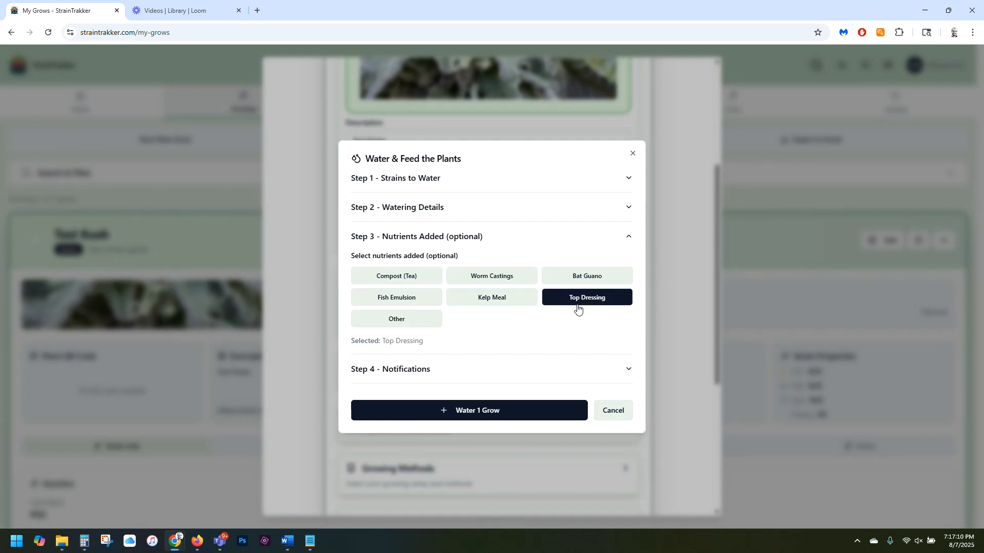
# Add Other as a further nutrient, with Mycroryzah (SP) as the custom nutrient text.
pyautogui.click(395, 323)
pyautogui.click(447, 330)
pyautogui.write('Mycro')
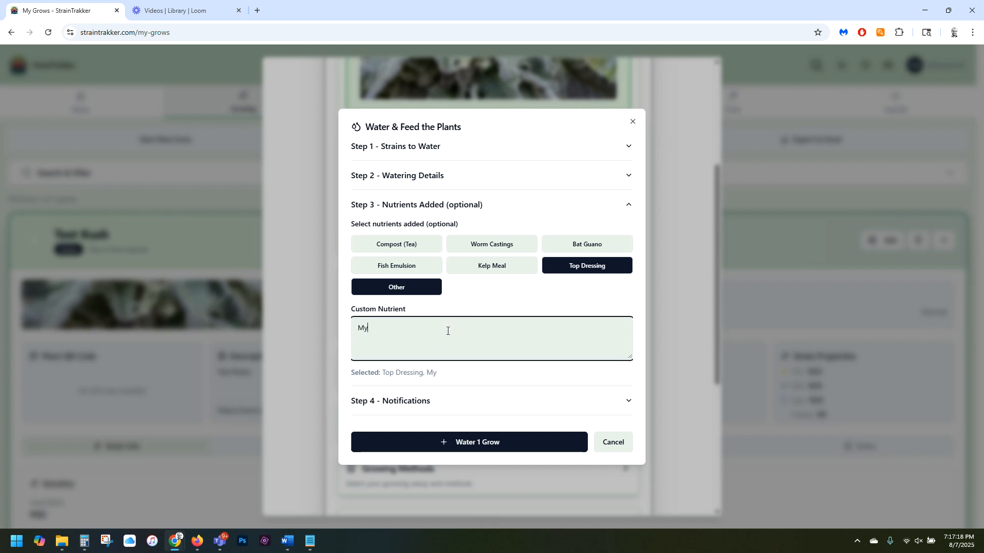
pyautogui.write('ryzah (SP)')
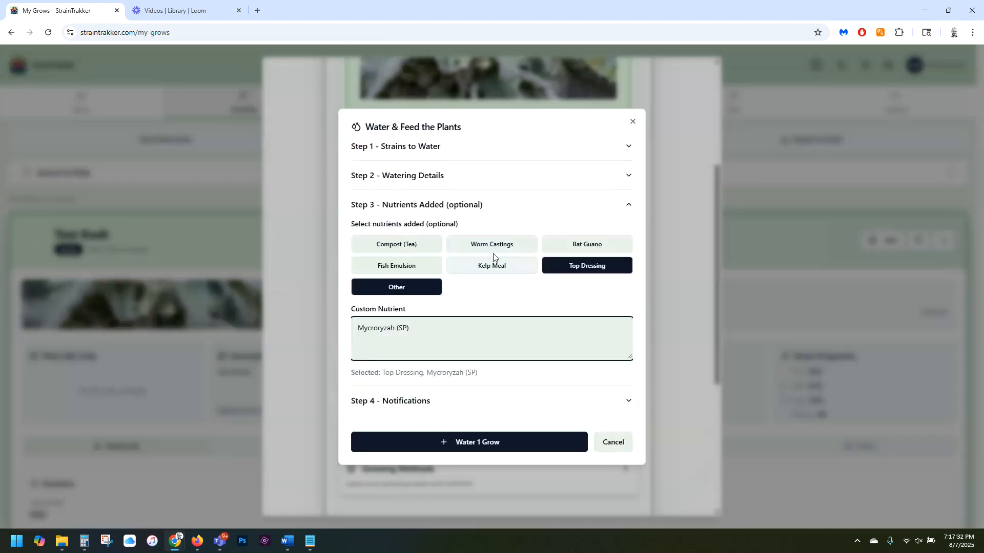
# Set Test Kush's watering notification frequency to 2 days and save the watering record.
pyautogui.click(418, 404)
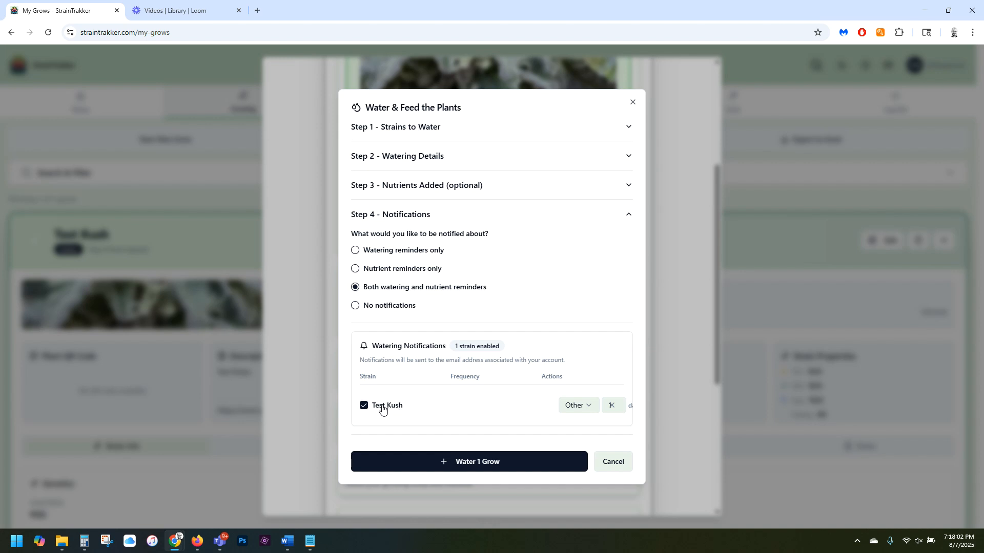
pyautogui.click(574, 406)
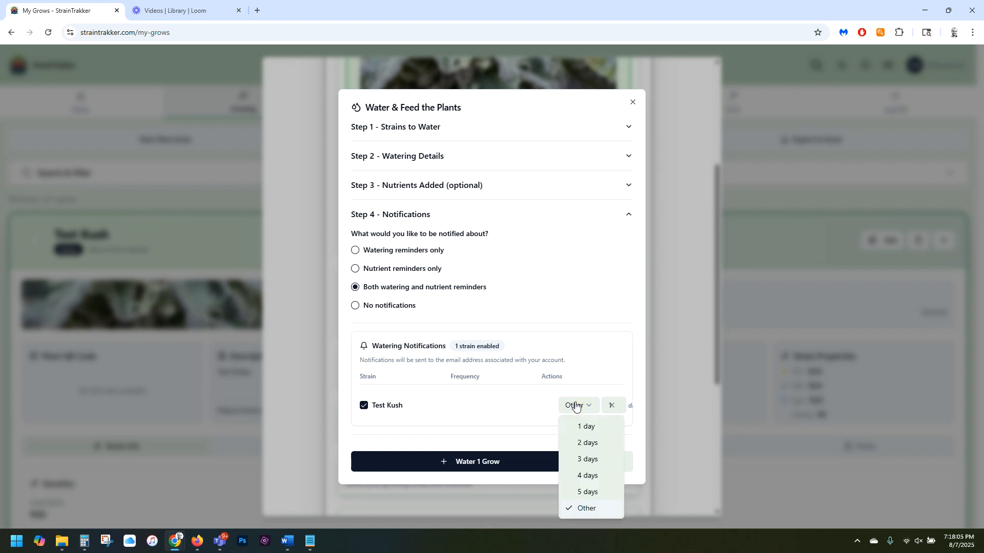
pyautogui.click(588, 444)
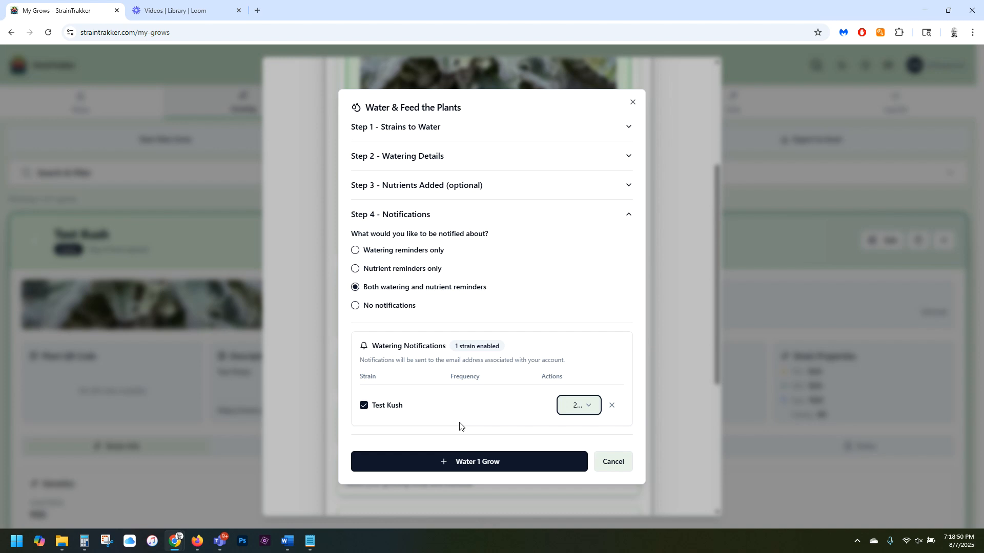
pyautogui.click(478, 464)
pyautogui.click(479, 464)
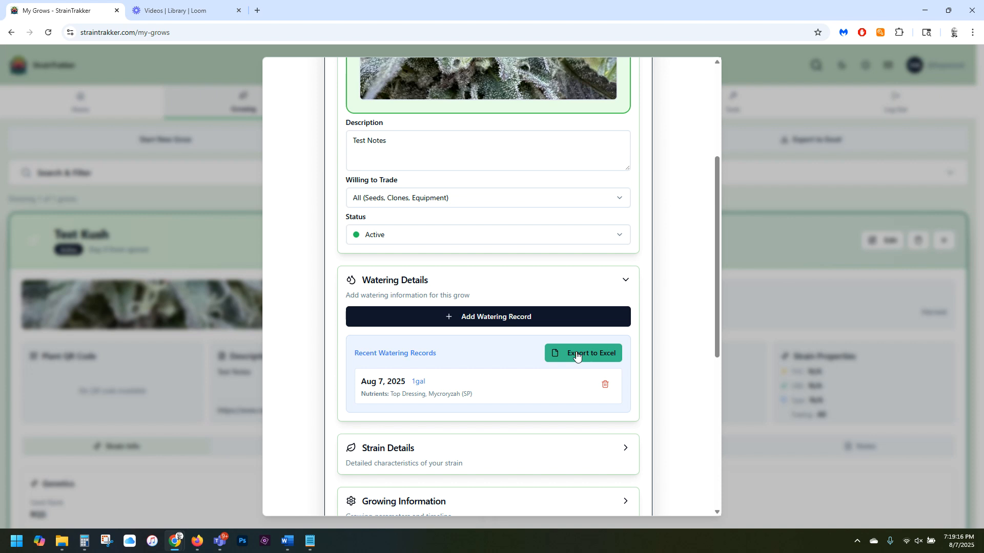
# In the grow's strain details, enter OG Kush as the strain type and choose Indica as the type.
pyautogui.scroll(-3, 520, 420)
pyautogui.click(494, 308)
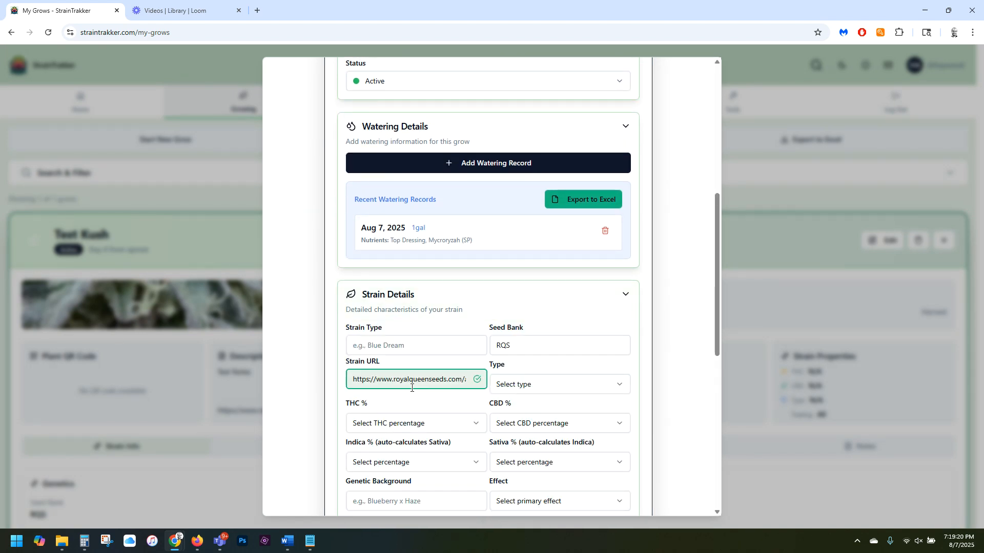
pyautogui.click(391, 345)
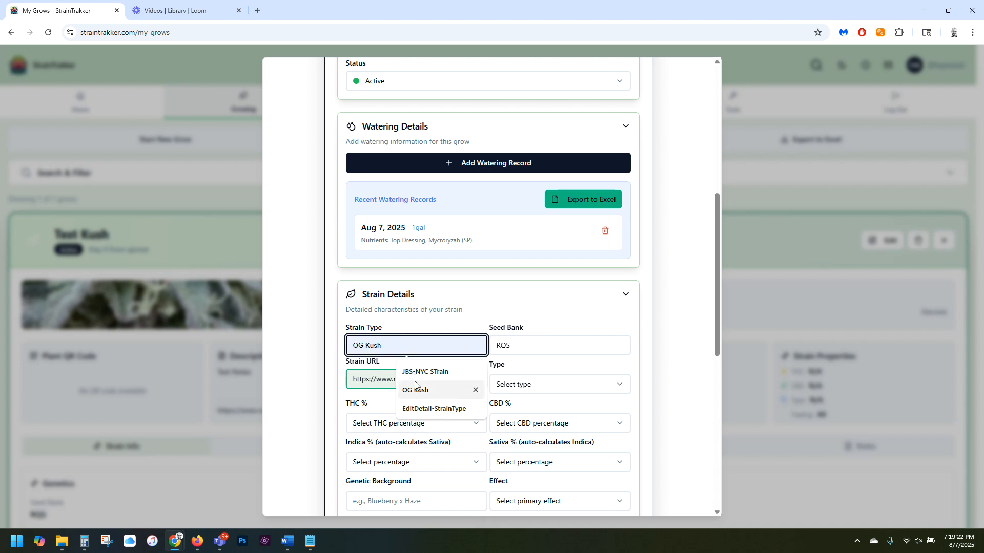
pyautogui.click(511, 353)
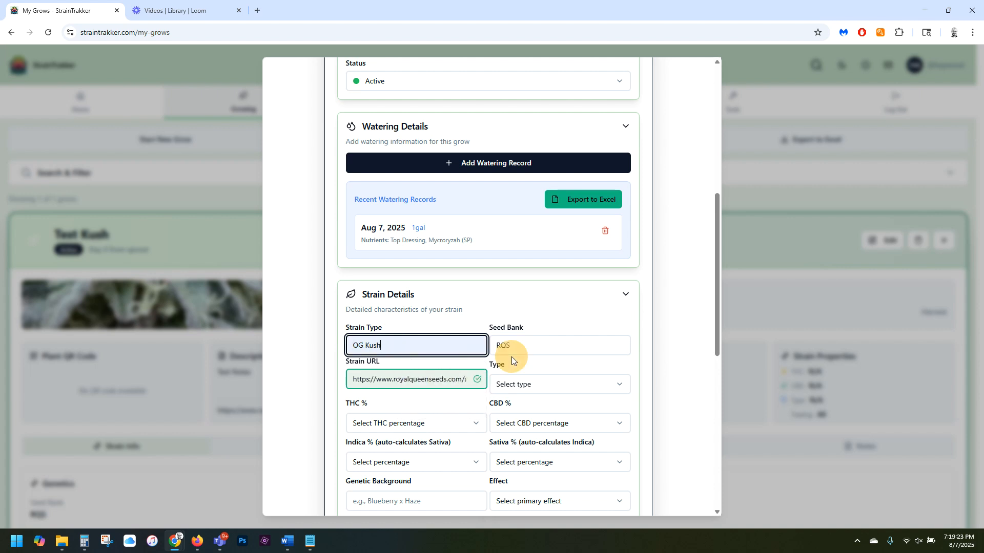
pyautogui.click(525, 385)
pyautogui.click(522, 408)
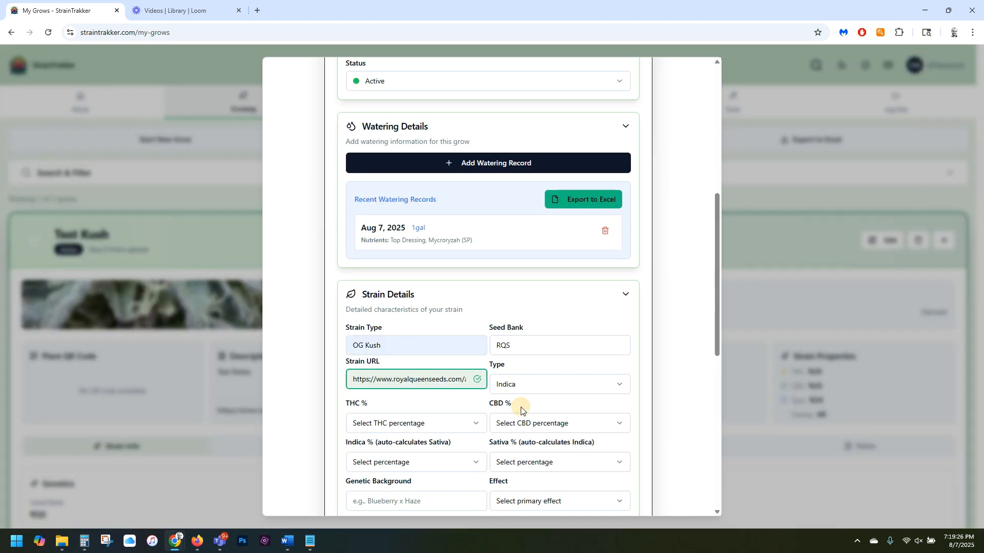
# Set the strain's THC percentage to 30% and its CBD percentage to 5%.
pyautogui.scroll(-3, 389, 287)
pyautogui.click(419, 271)
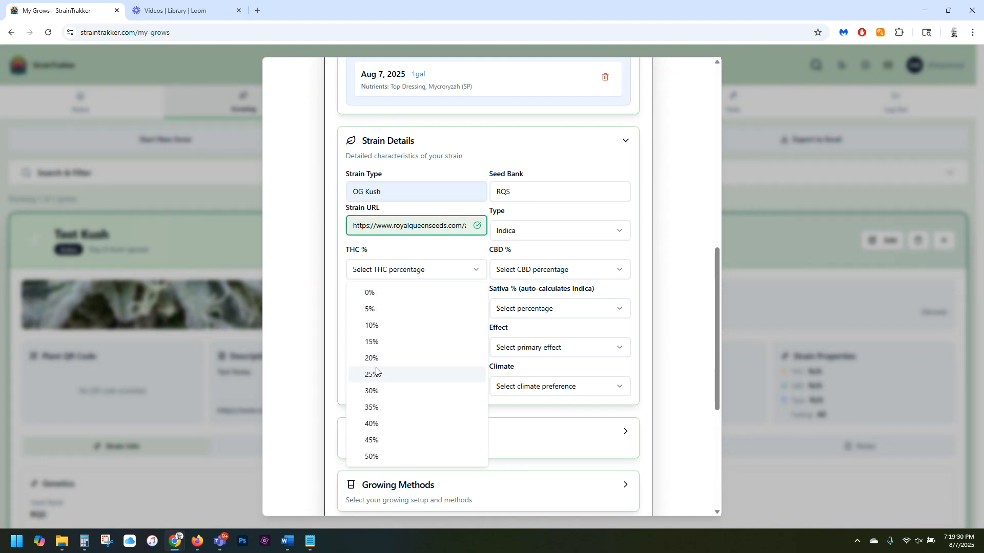
pyautogui.click(377, 392)
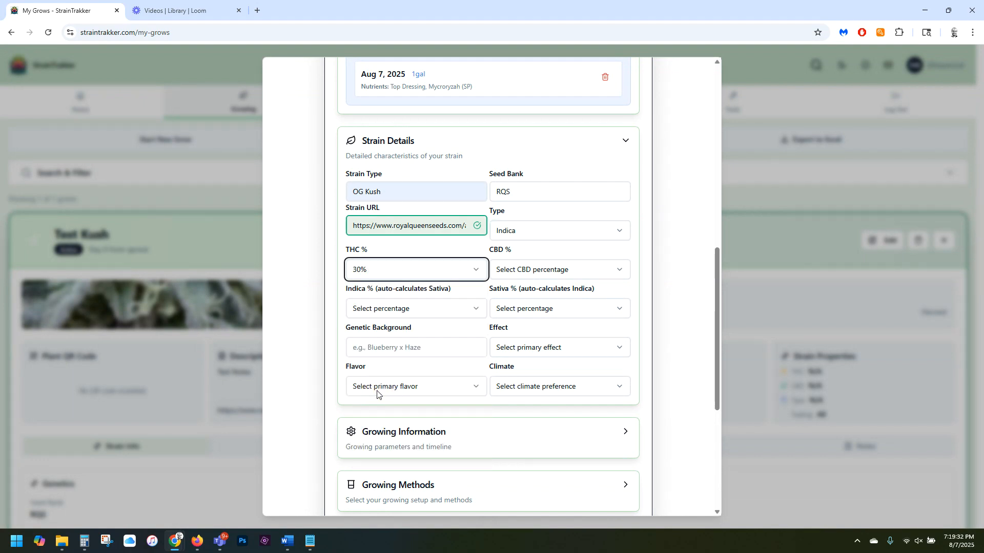
pyautogui.click(525, 271)
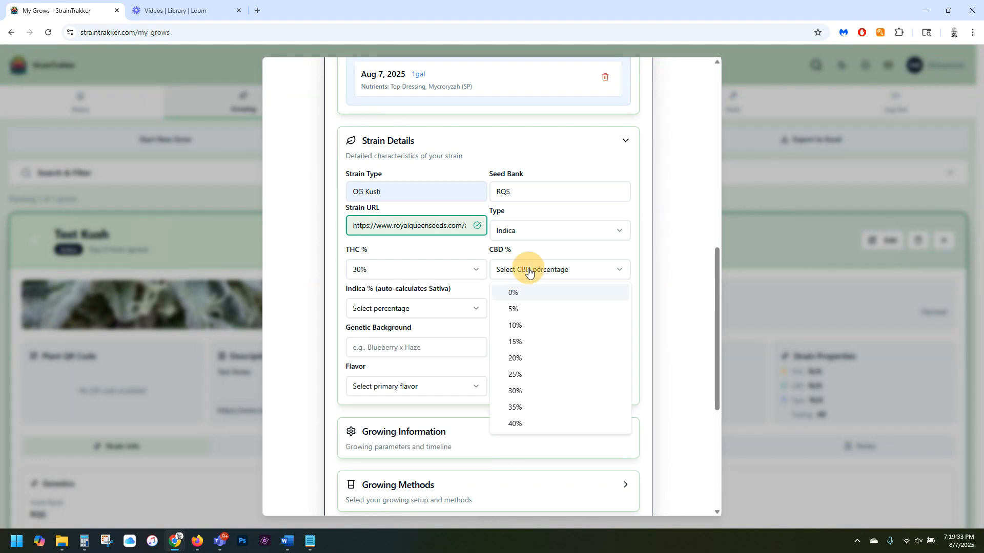
pyautogui.click(513, 309)
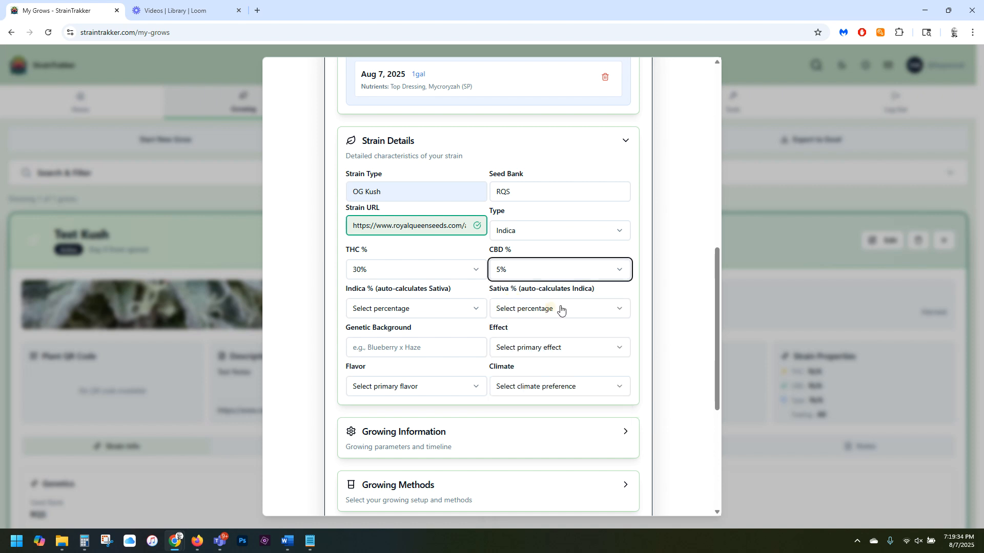
# Set the strain's Indica percentage to 65% and enter Blueberry as its genetic background.
pyautogui.click(419, 310)
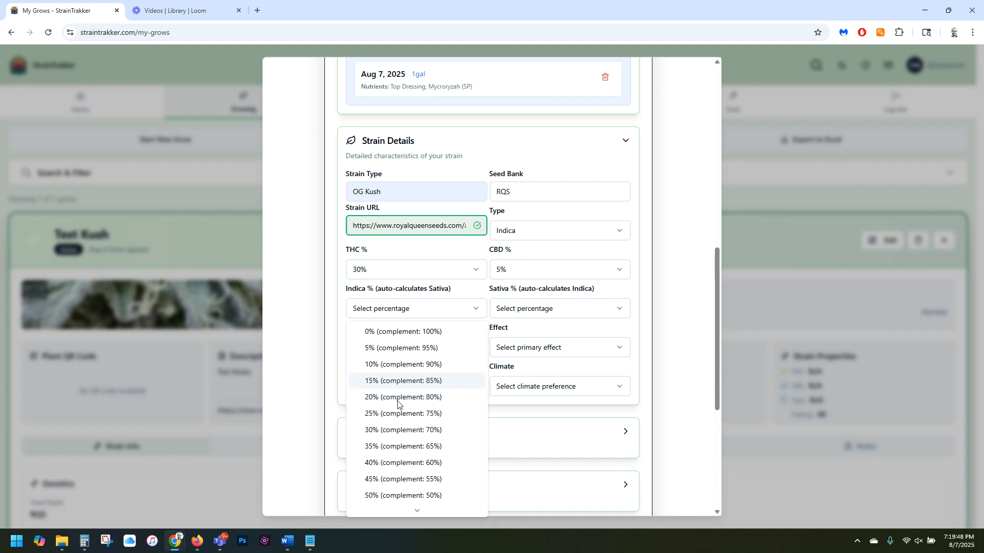
pyautogui.click(397, 481)
pyautogui.scroll(-2, 399, 482)
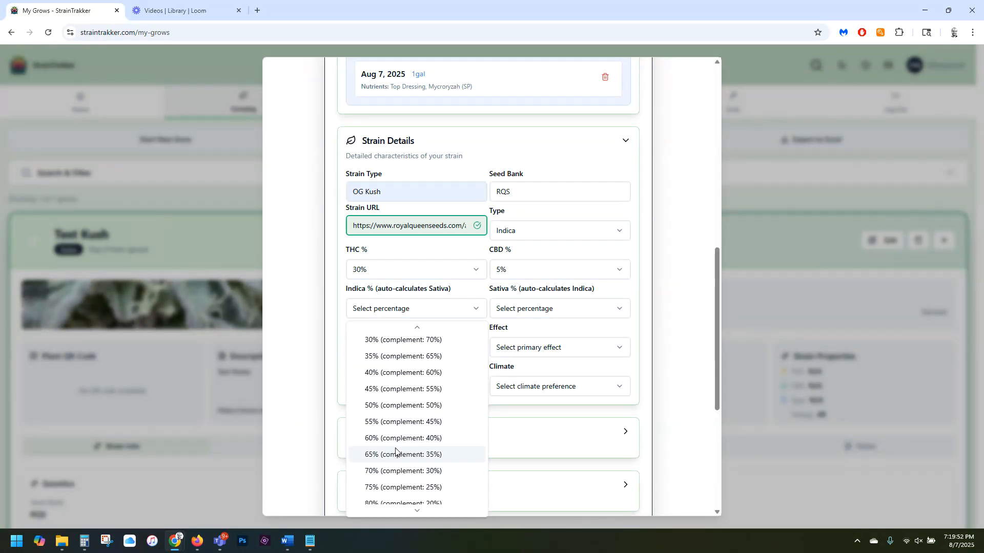
pyautogui.click(396, 455)
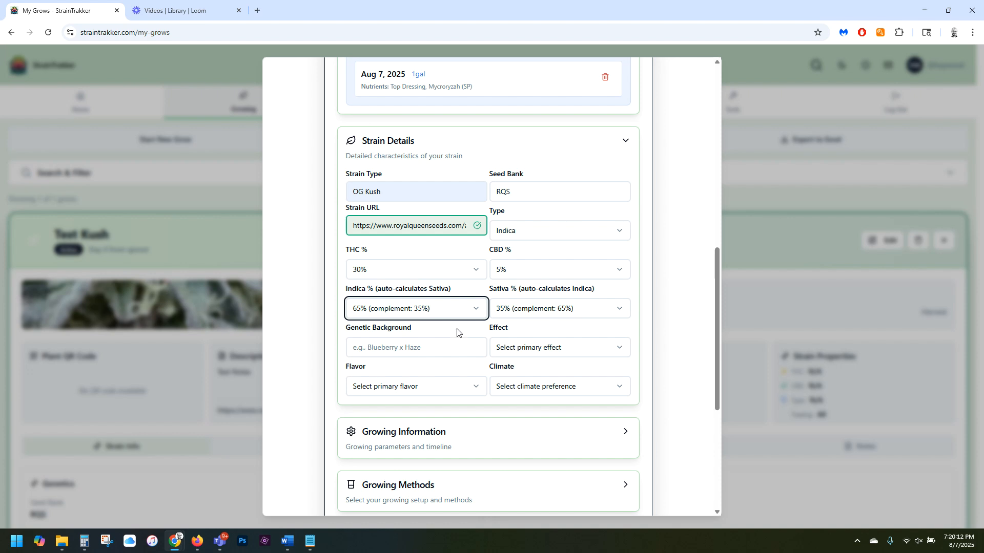
pyautogui.click(403, 348)
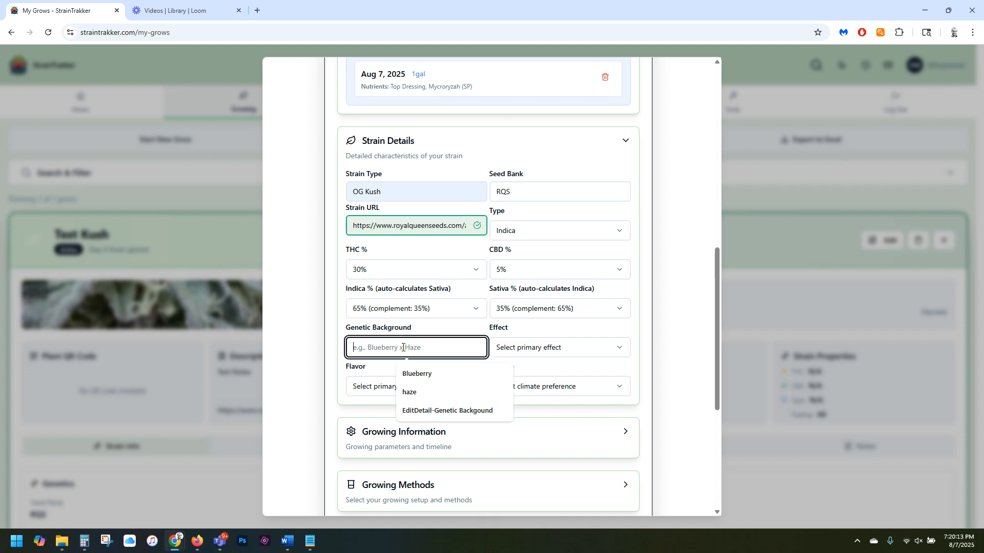
pyautogui.click(418, 373)
# Complete the strain details with Euphoric as the effect, Berry as the flavor and Temperate as the climate.
pyautogui.click(559, 348)
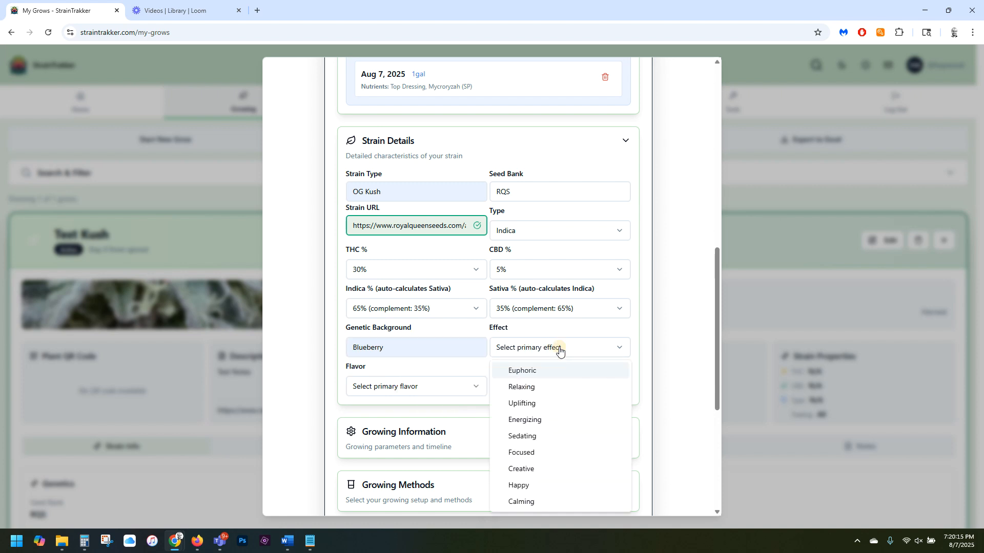
pyautogui.click(528, 370)
pyautogui.scroll(-3, 523, 378)
pyautogui.click(430, 237)
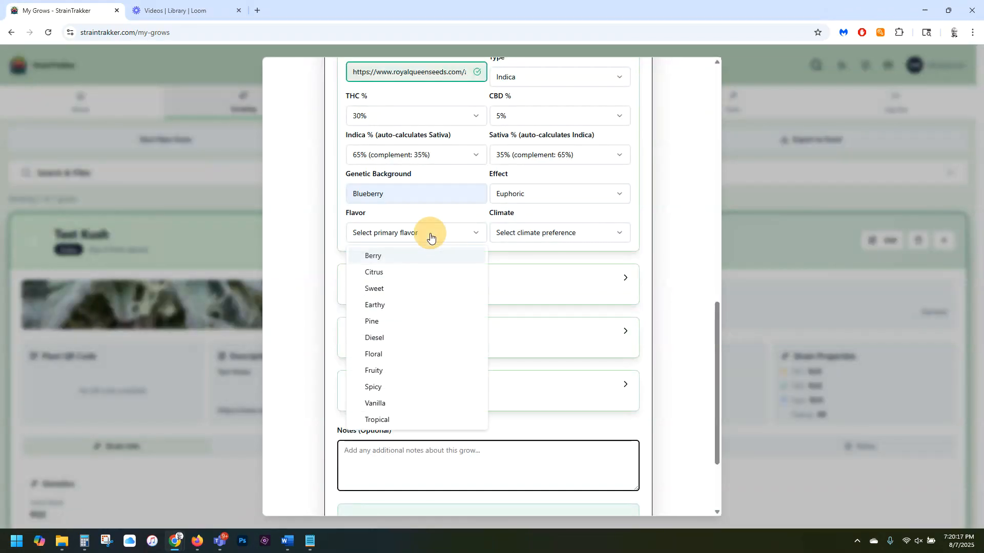
pyautogui.click(377, 255)
pyautogui.click(566, 237)
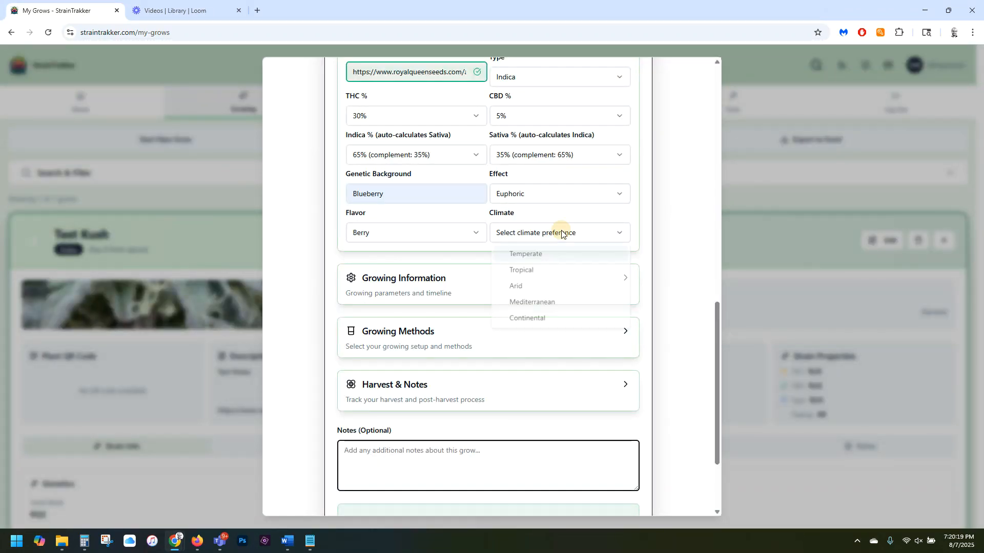
pyautogui.click(542, 258)
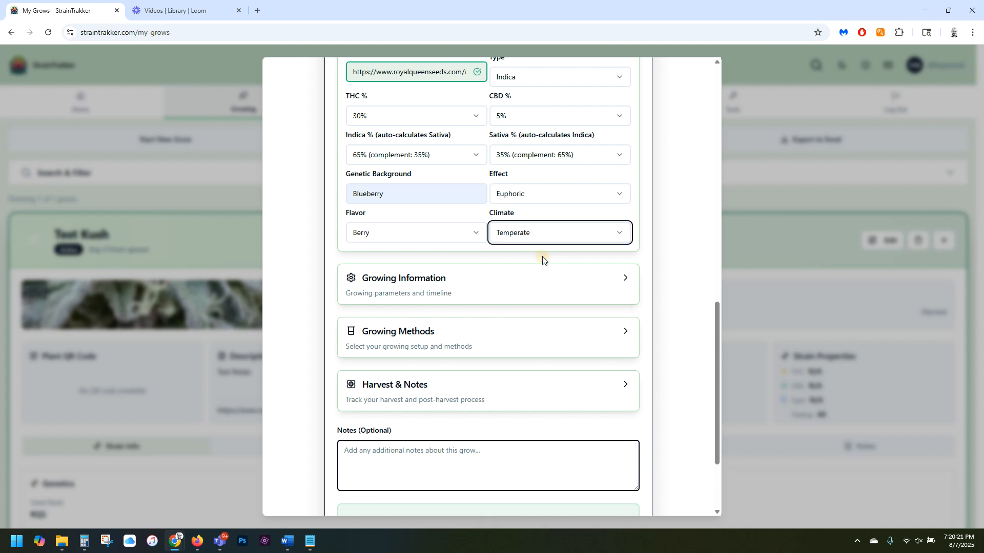
# In the growing information, enter 20 as the legacy THC/CBD % and set the sprout date to 08/07/2025.
pyautogui.click(465, 282)
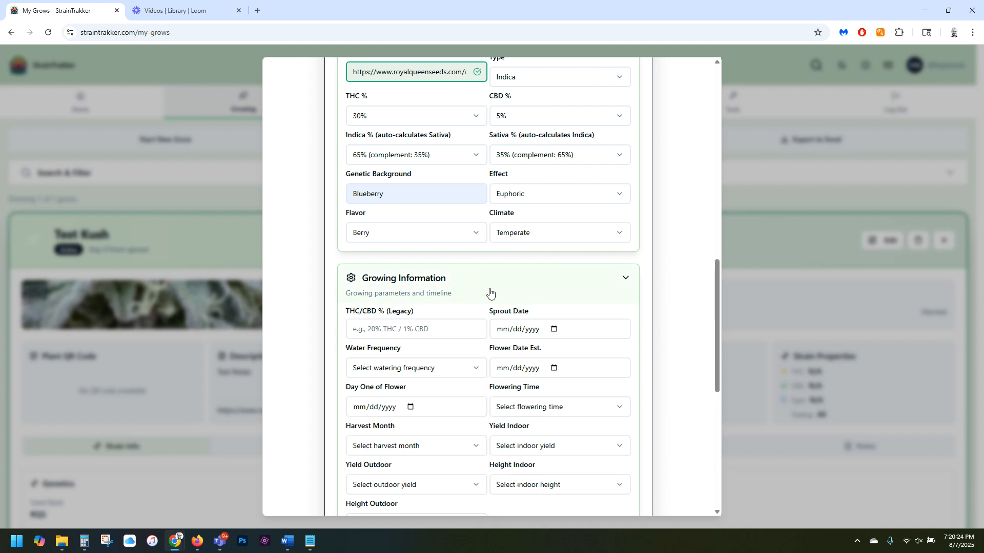
pyautogui.scroll(-2, 486, 292)
pyautogui.click(424, 227)
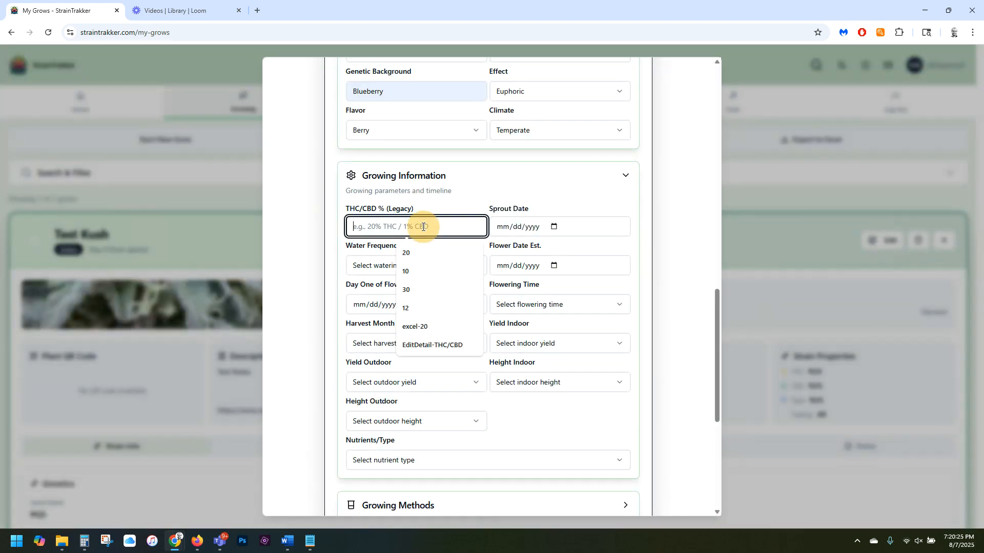
pyautogui.click(420, 254)
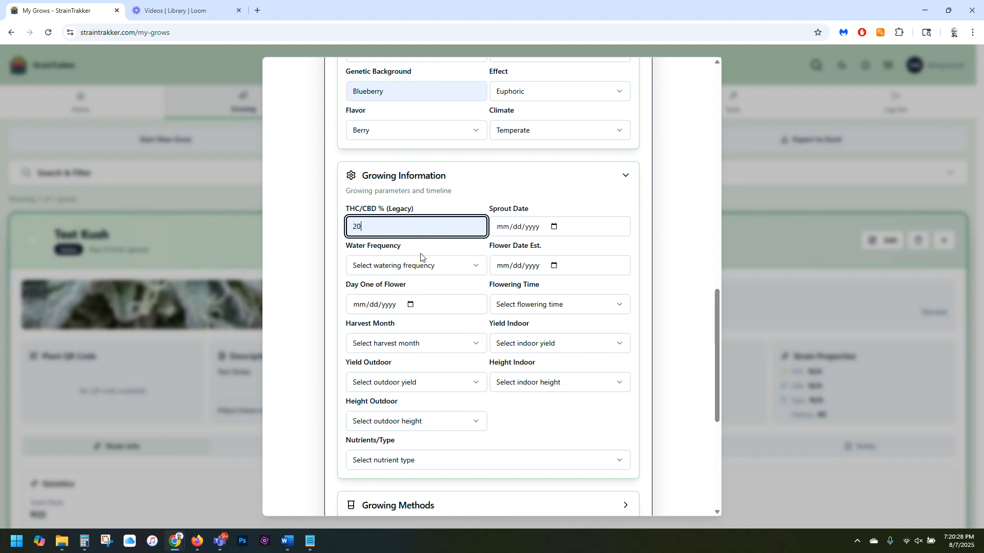
pyautogui.click(554, 227)
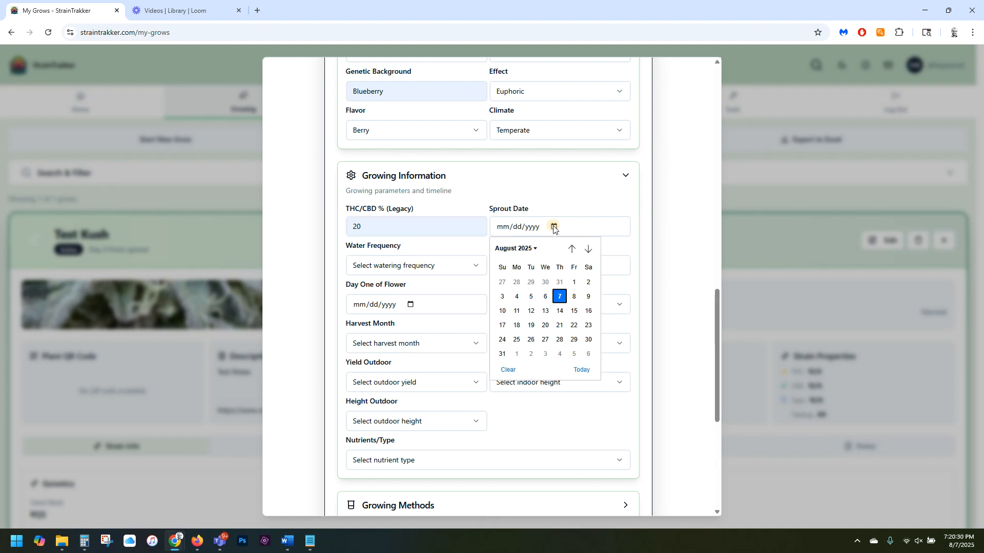
pyautogui.click(558, 296)
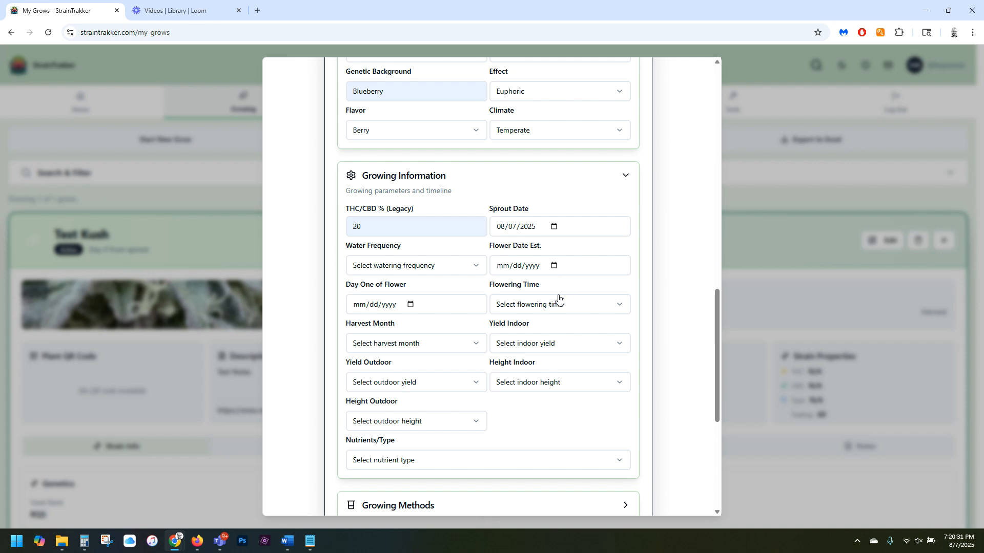
# Set the grow's water frequency to every 2 days and its estimated flower date to 08/21/2025.
pyautogui.click(449, 266)
pyautogui.click(399, 307)
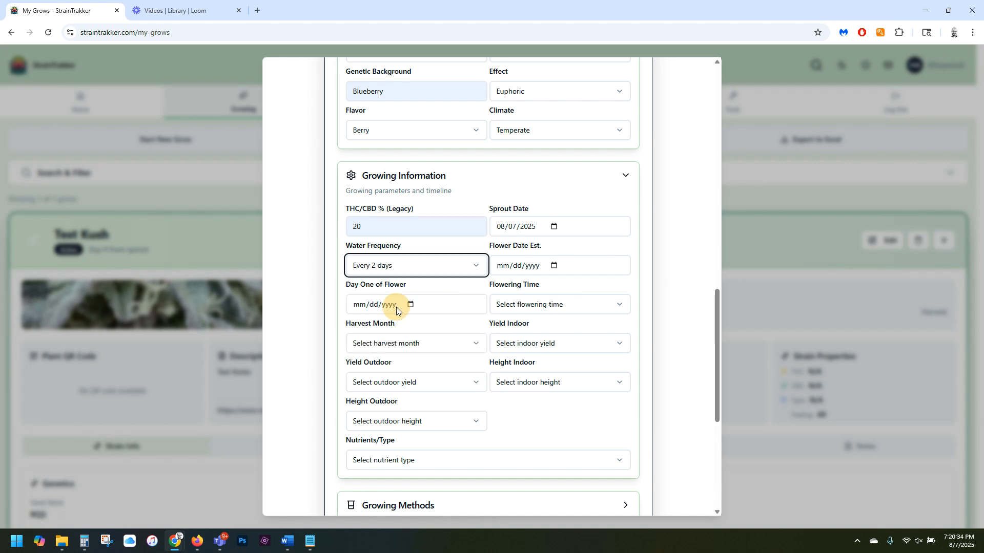
pyautogui.click(552, 266)
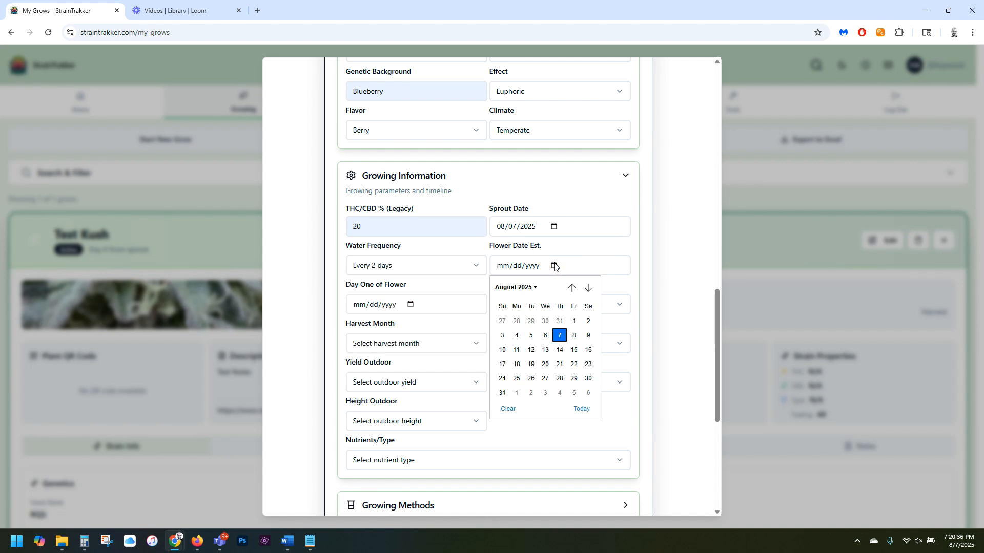
pyautogui.click(559, 364)
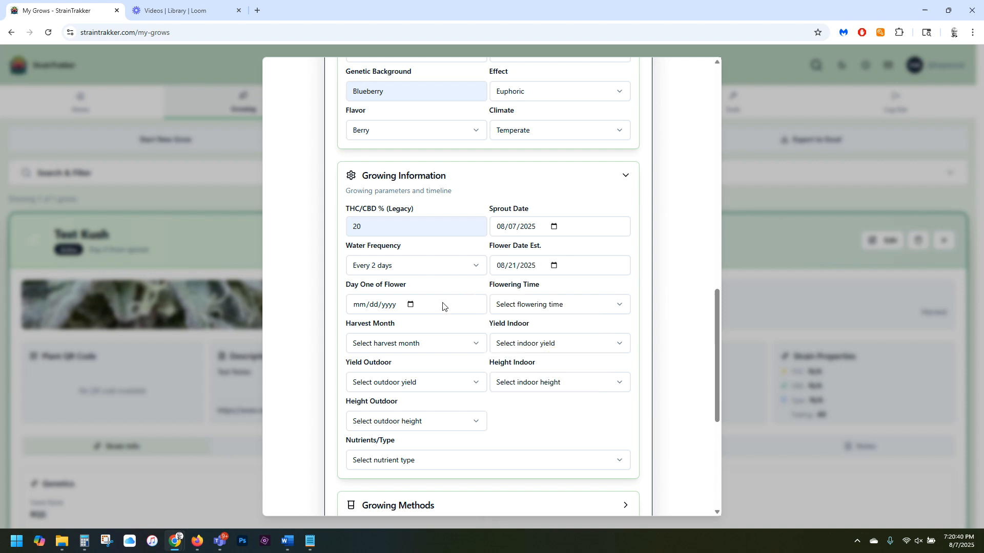
# Set day one of flower to 08/14/2025 and the flowering time to 6-7 weeks.
pyautogui.click(410, 305)
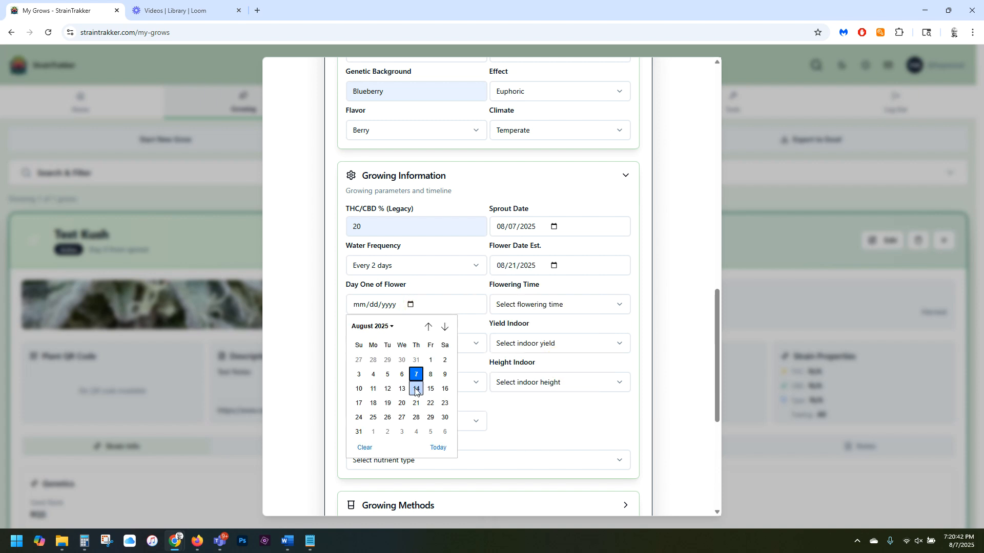
pyautogui.click(417, 390)
pyautogui.click(540, 306)
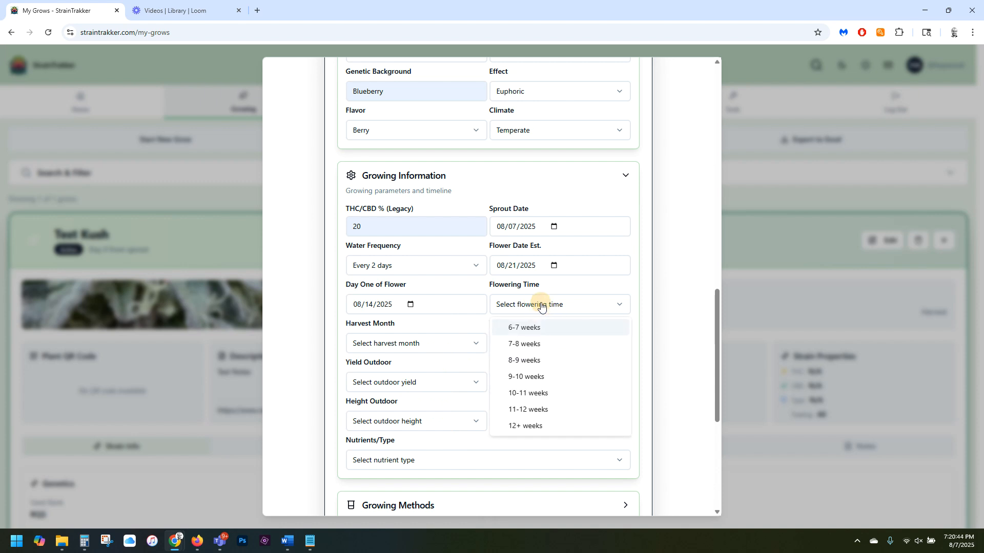
pyautogui.click(538, 327)
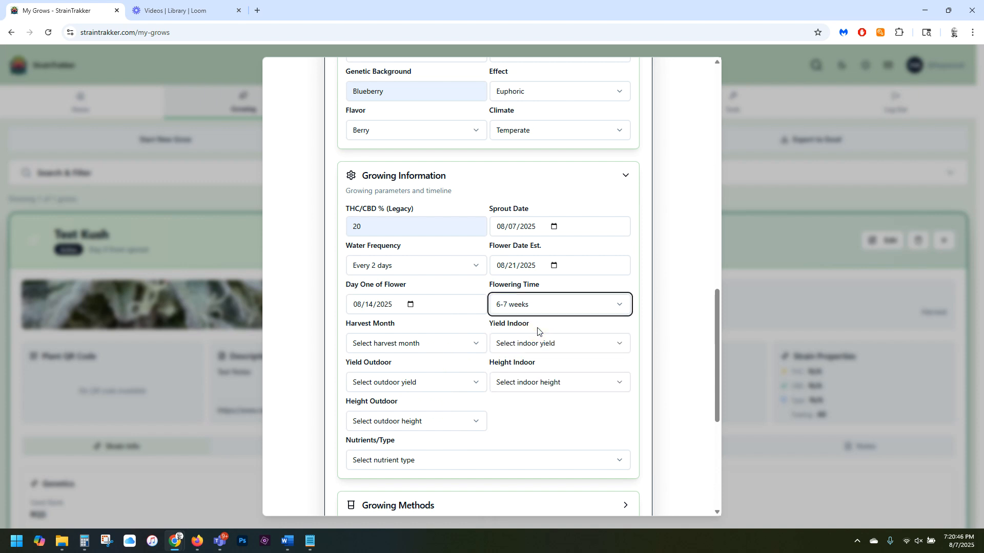
# Choose August as the harvest month, with an indoor yield of <25g/m² and an outdoor yield of 50-100g/plant.
pyautogui.click(468, 350)
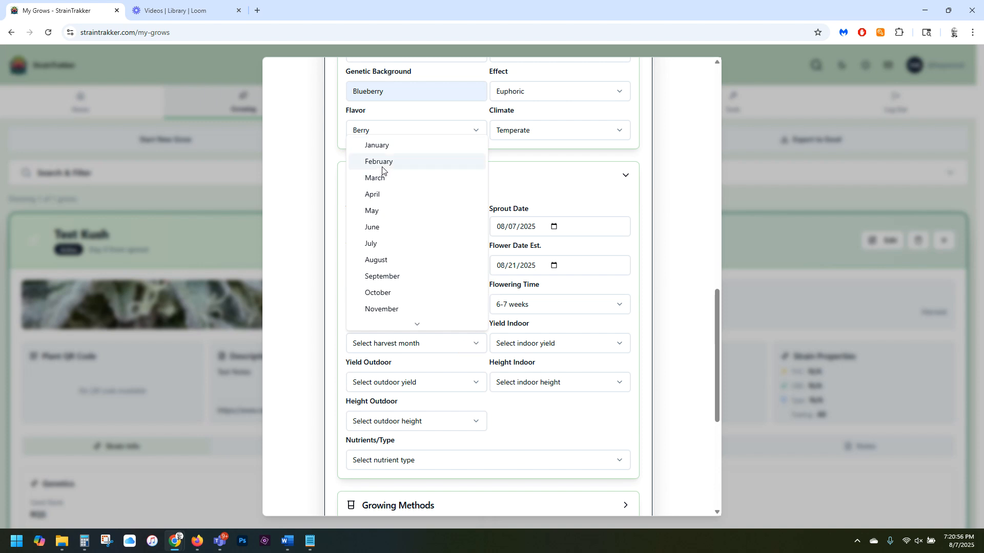
pyautogui.click(382, 259)
pyautogui.click(550, 348)
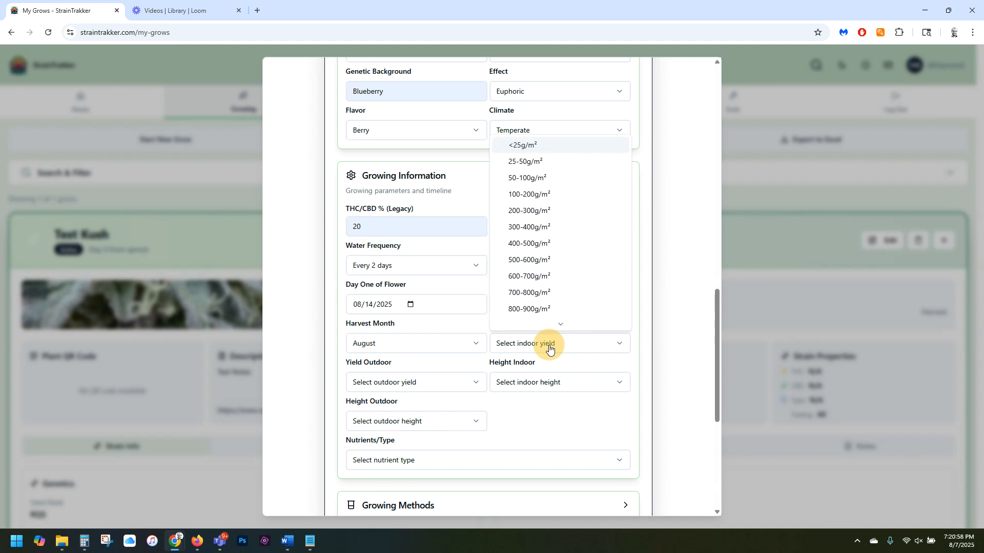
pyautogui.click(535, 149)
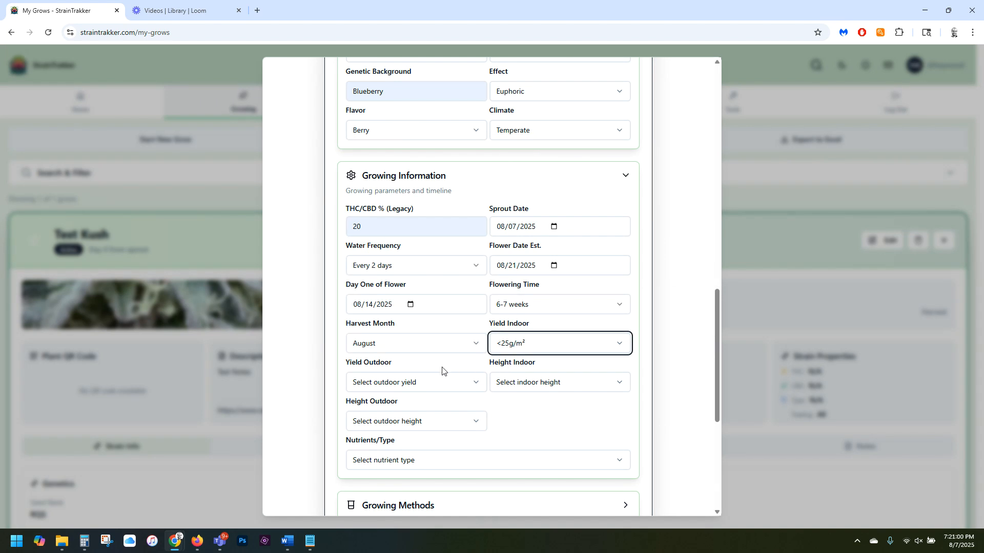
pyautogui.click(445, 383)
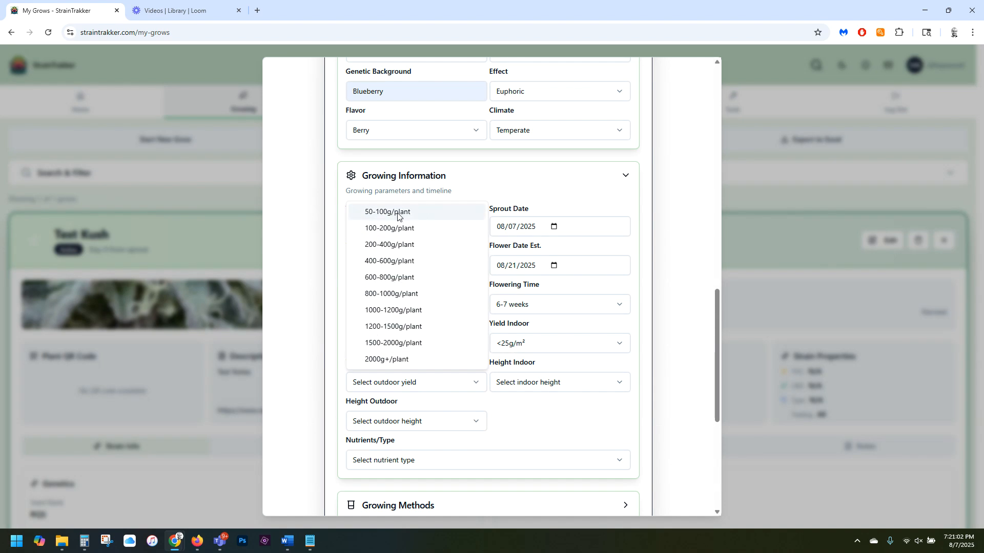
pyautogui.click(398, 214)
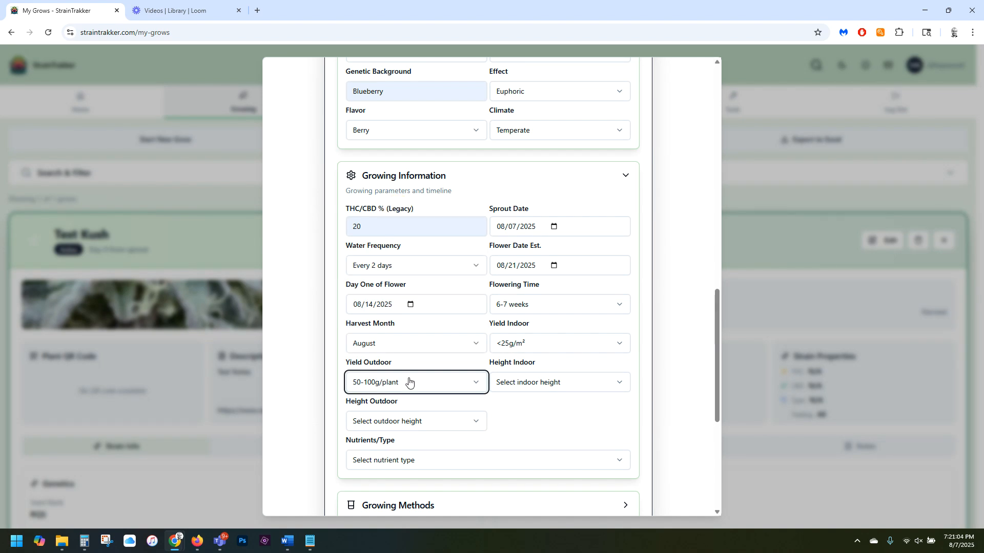
# Set the plant's indoor height to 30-50cm and its outdoor height to 100-150cm.
pyautogui.click(524, 382)
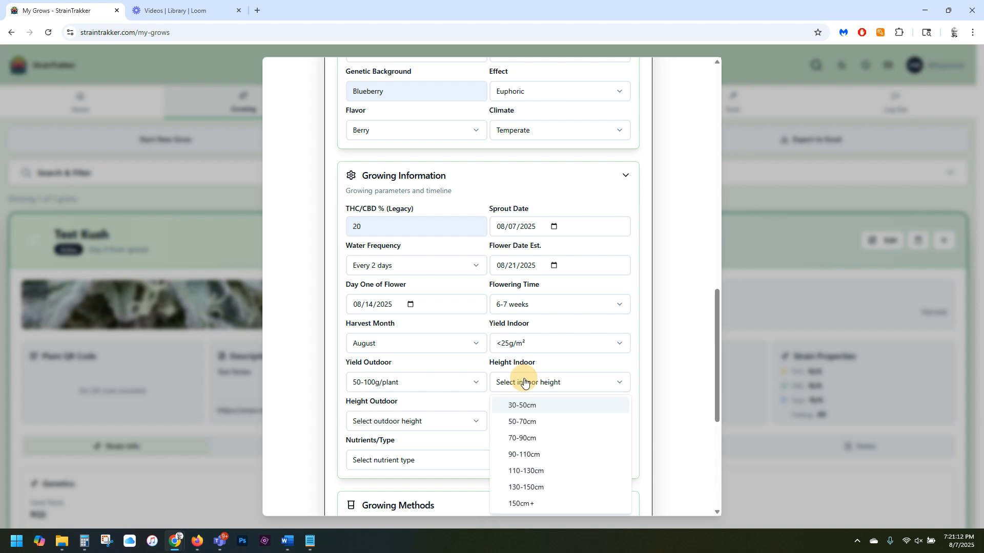
pyautogui.click(524, 409)
pyautogui.scroll(-3, 524, 410)
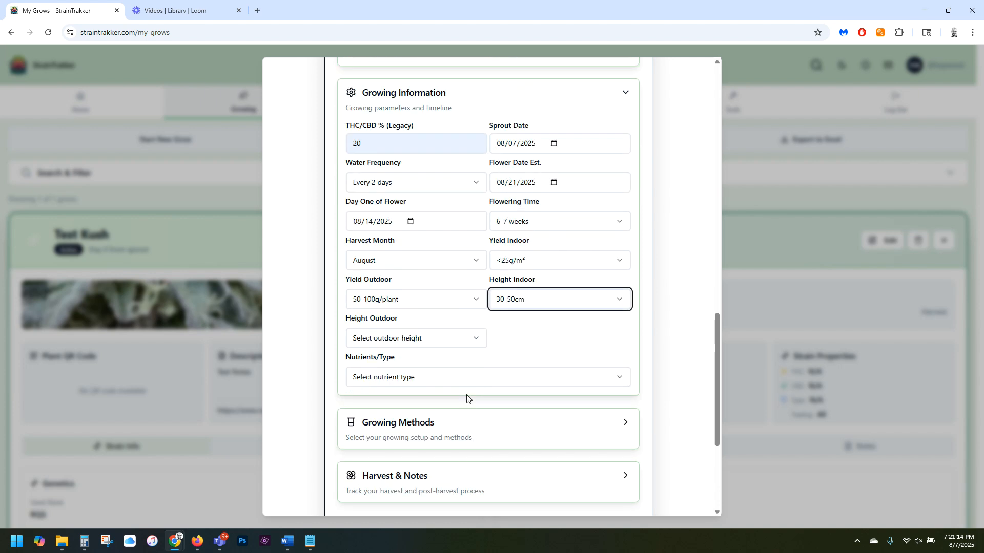
pyautogui.click(436, 268)
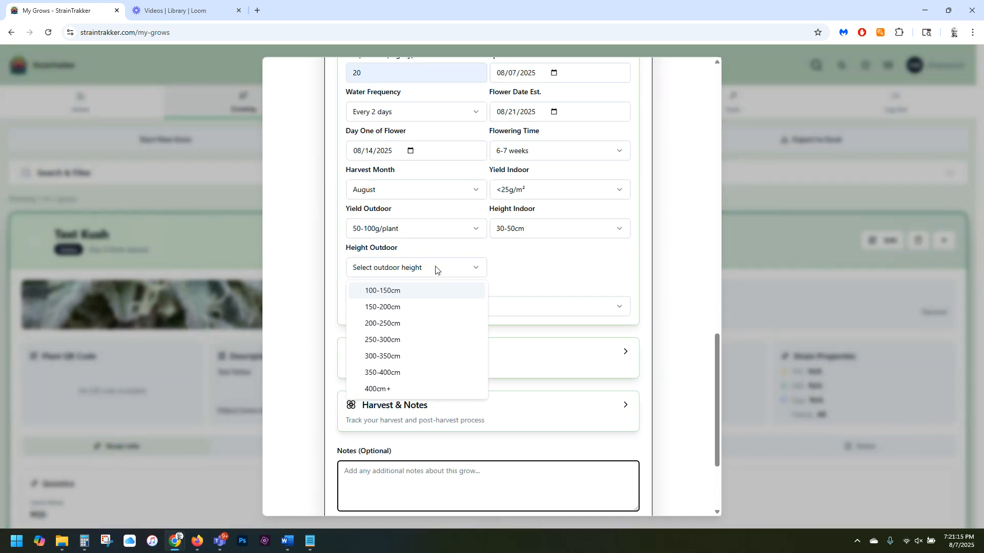
pyautogui.click(397, 290)
# Choose Other as the nutrient type in the growing information.
pyautogui.click(410, 308)
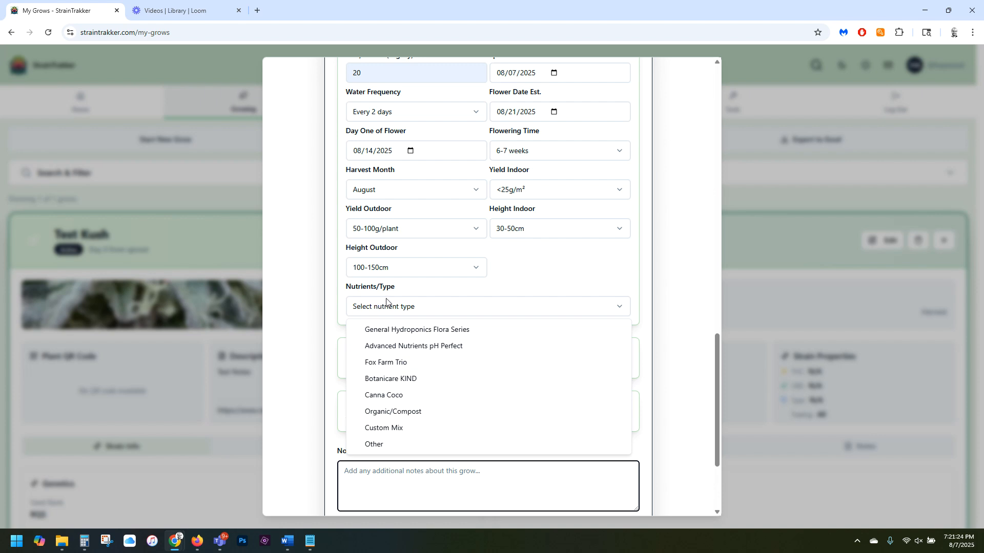
pyautogui.click(395, 347)
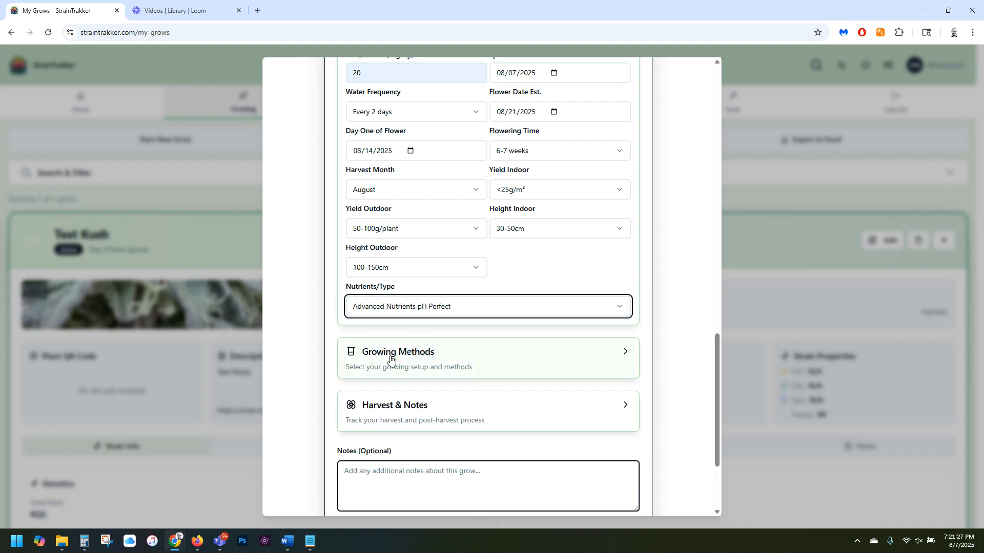
pyautogui.click(416, 311)
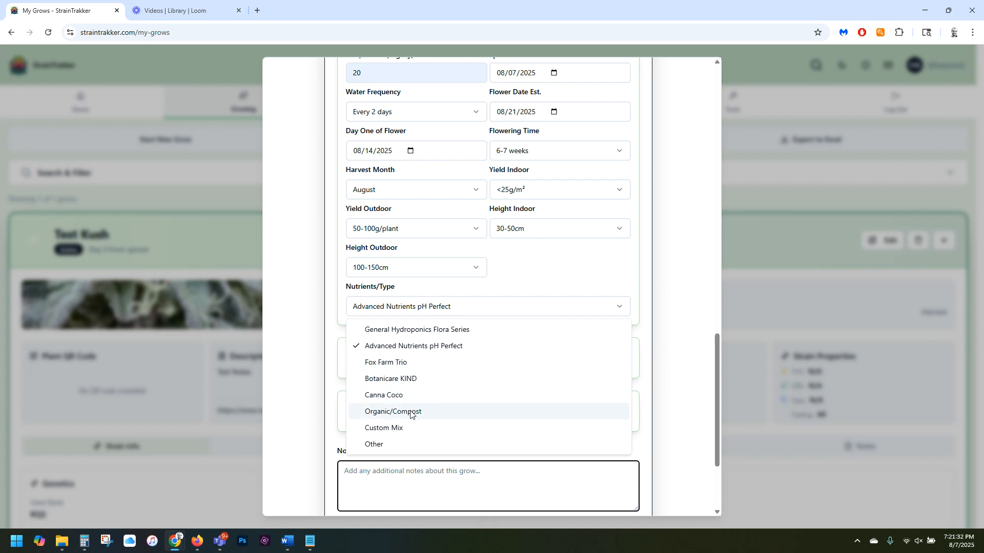
pyautogui.click(377, 443)
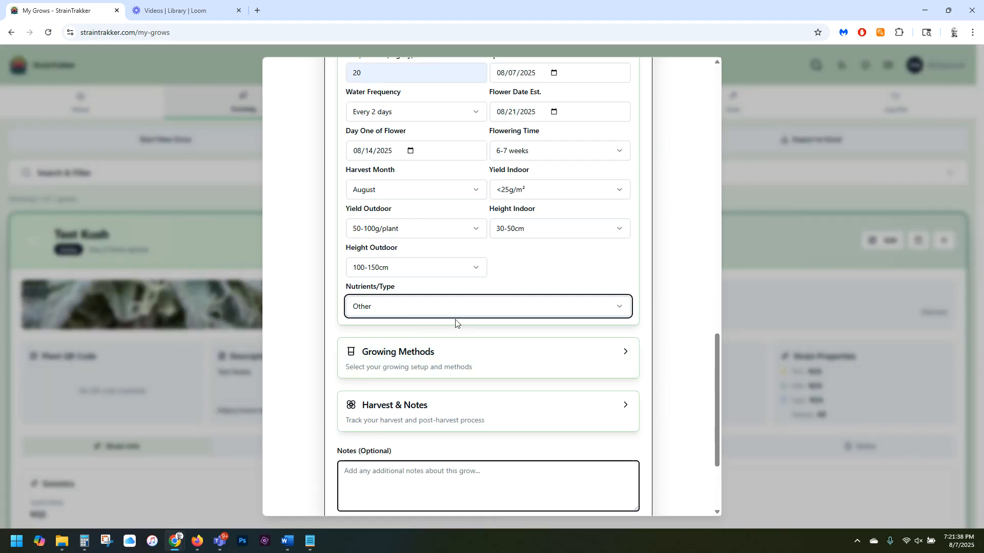
# Select Indoor, Feminized and Autoflower as the grow's growing methods, leaving Sun Grown unselected.
pyautogui.click(473, 357)
pyautogui.click(379, 411)
pyautogui.click(415, 410)
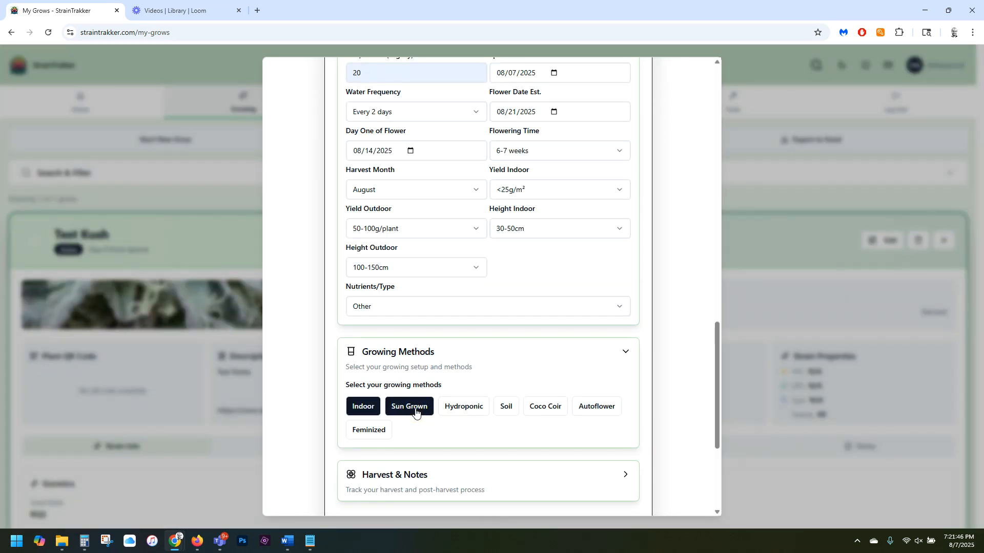
pyautogui.click(415, 412)
pyautogui.scroll(-4, 500, 405)
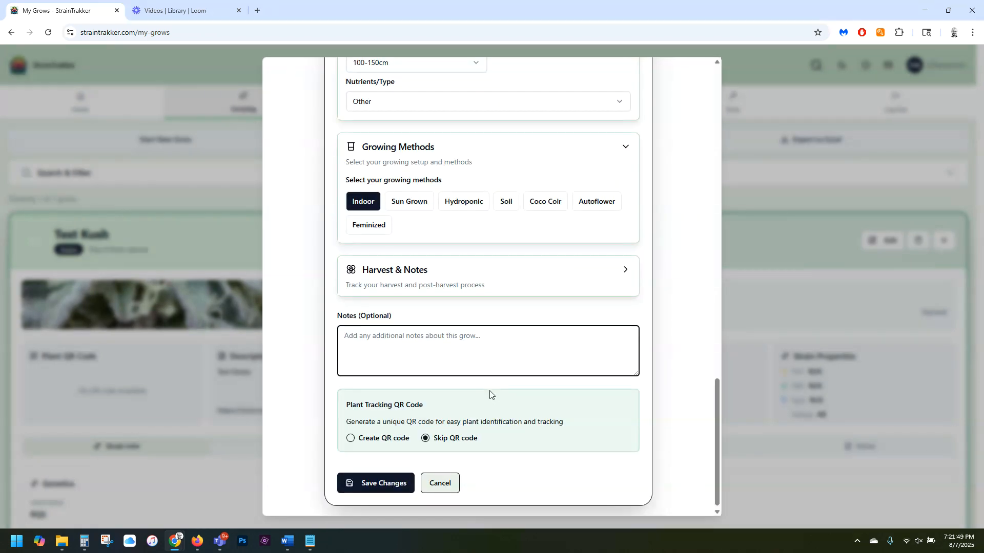
pyautogui.click(367, 228)
pyautogui.click(596, 204)
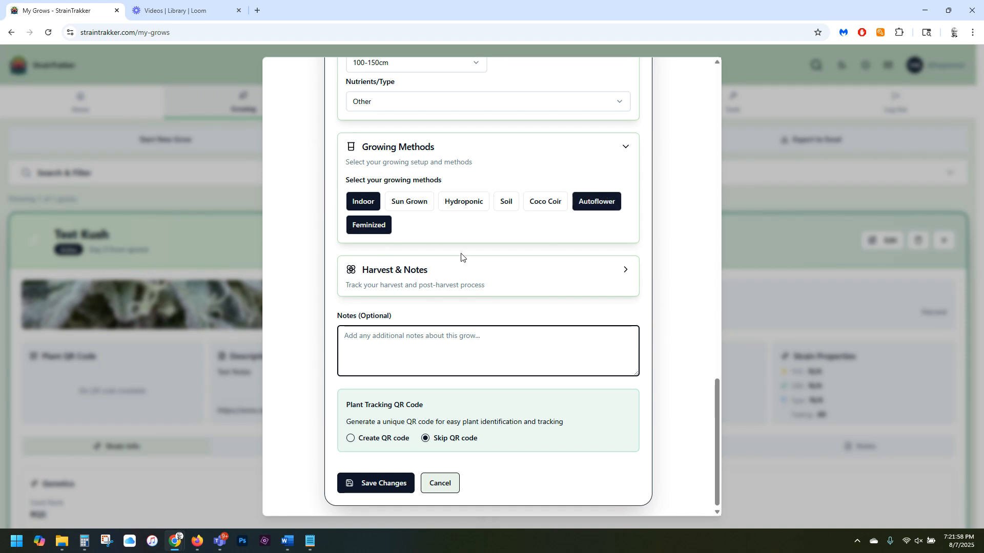
# Expand the grow's harvest section and set the harvest date to 08/21/2025.
pyautogui.click(460, 279)
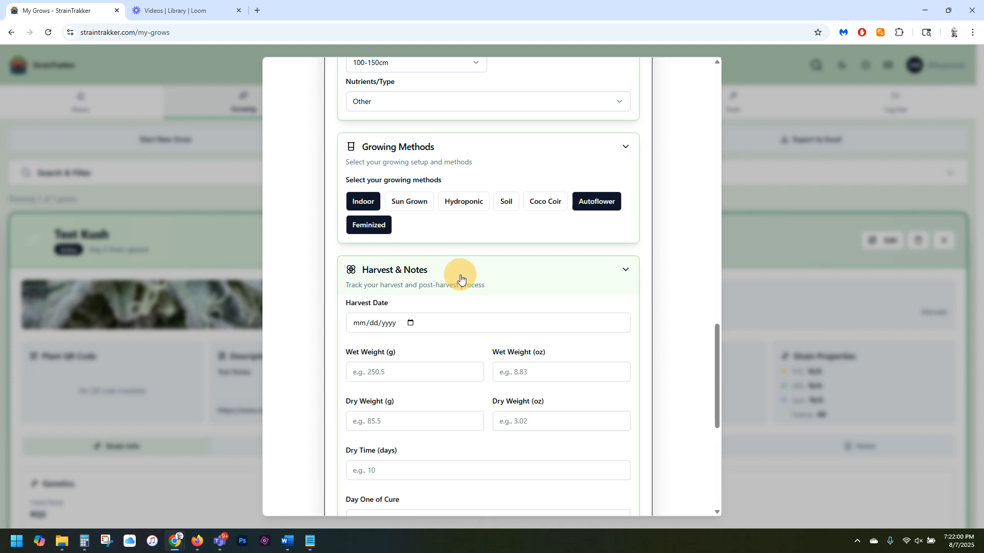
pyautogui.scroll(-3, 463, 312)
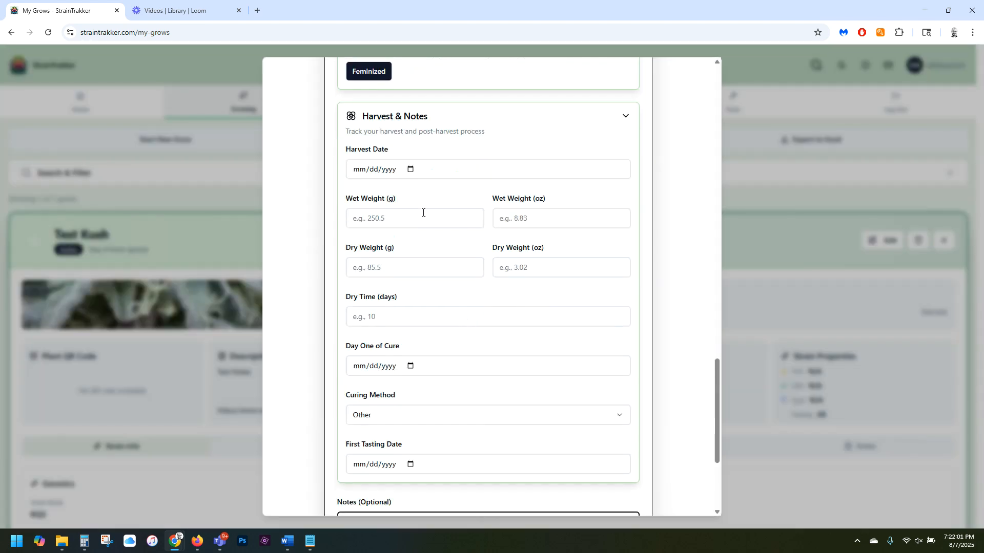
pyautogui.click(409, 169)
pyautogui.click(416, 267)
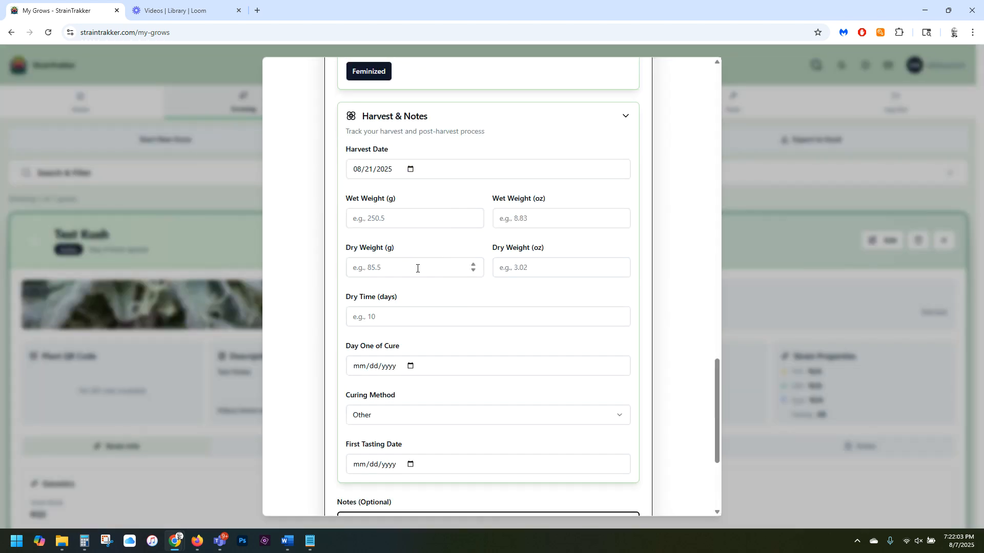
# Enter the harvest's wet weight as 100 g and 10 oz.
pyautogui.click(401, 216)
pyautogui.write('100')
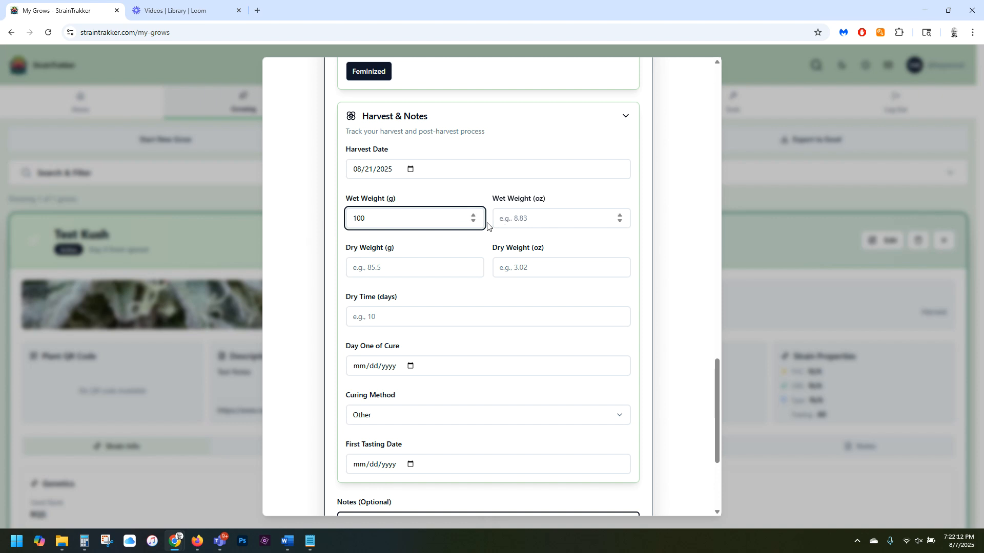
pyautogui.click(515, 220)
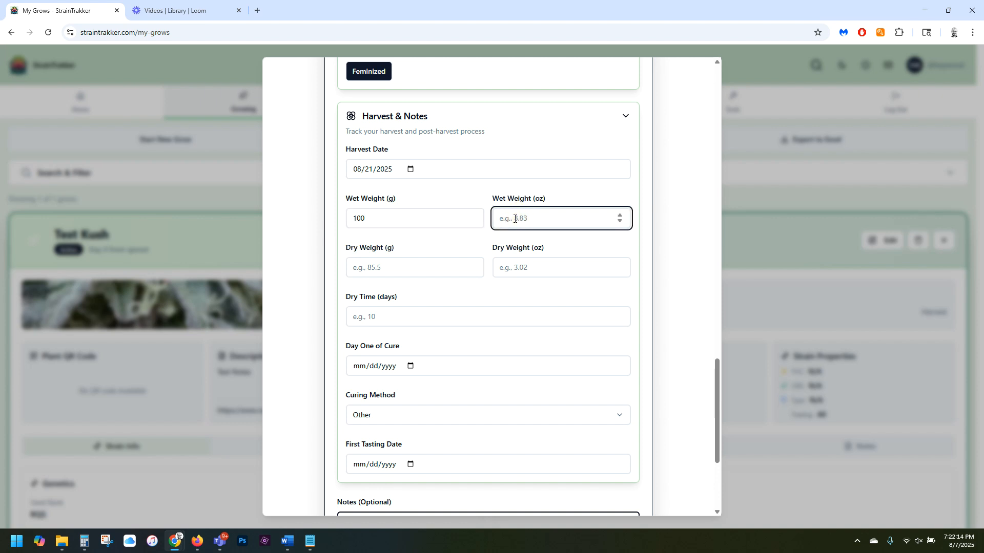
pyautogui.write('10')
# Try dry weights of 40 g and 50 g, and settle on 100 g for the harvest.
pyautogui.click(426, 263)
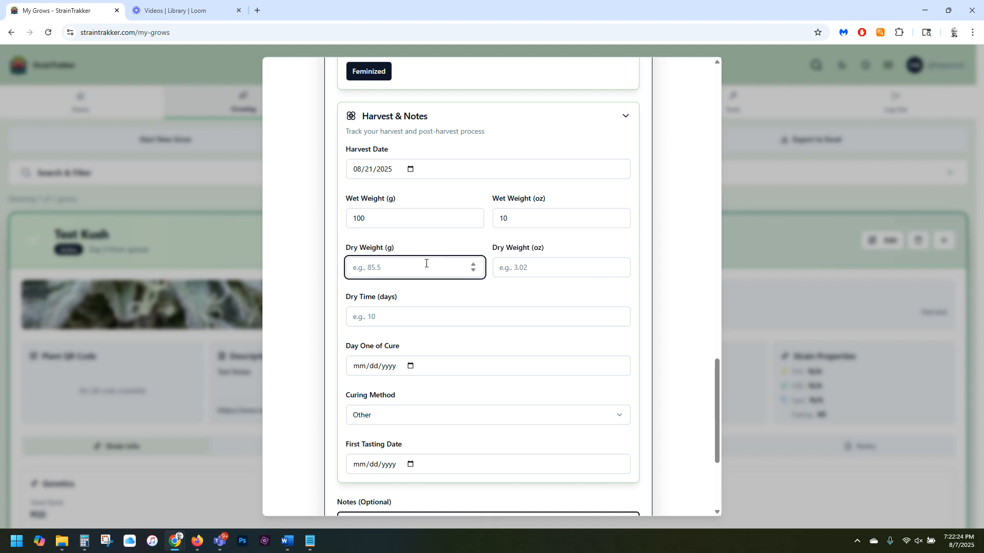
pyautogui.write('5')
pyautogui.press('BackSpace')
pyautogui.write('40')
pyautogui.click(528, 266)
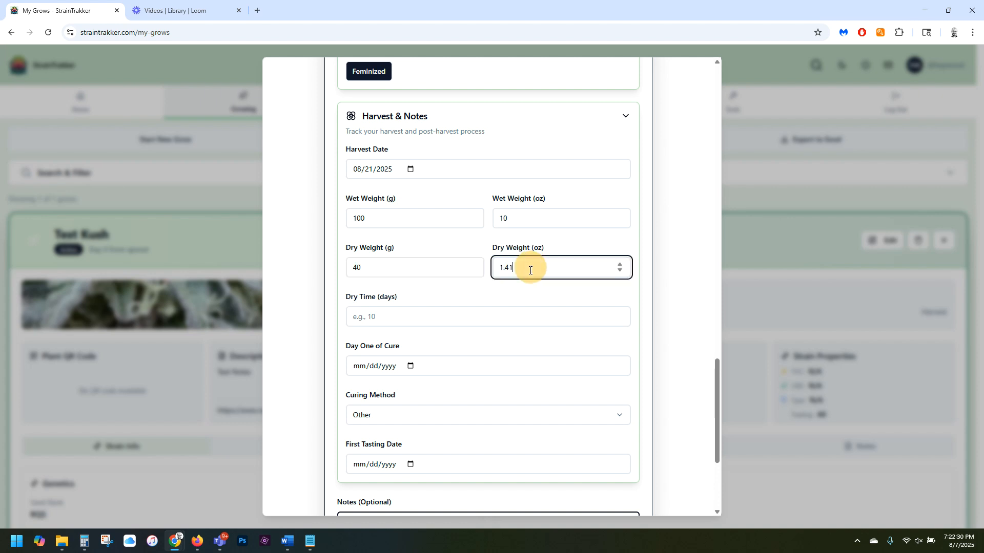
pyautogui.moveTo(340, 267); pyautogui.dragTo(393, 265)
pyautogui.write('50')
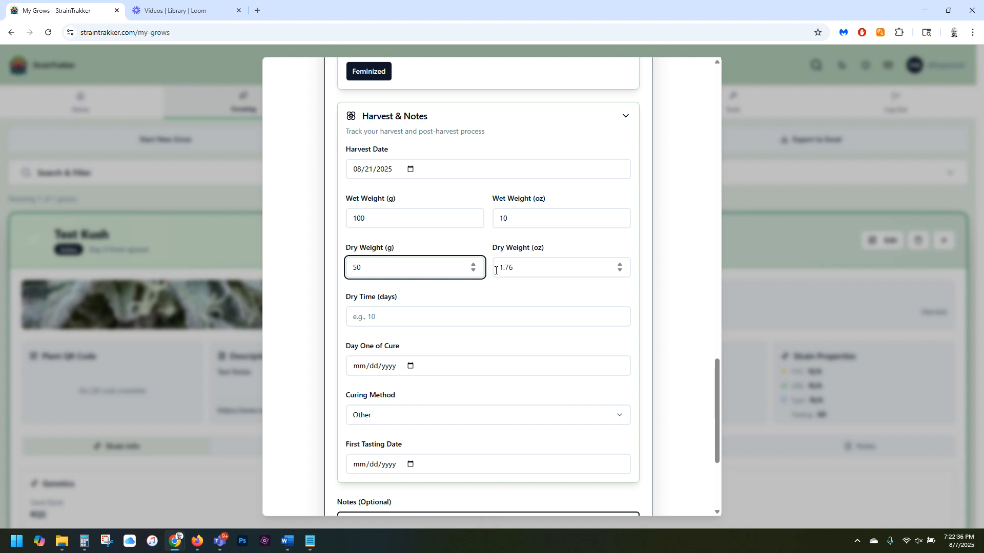
pyautogui.write('100')
# Set the harvest's dry time to 10 days.
pyautogui.click(462, 318)
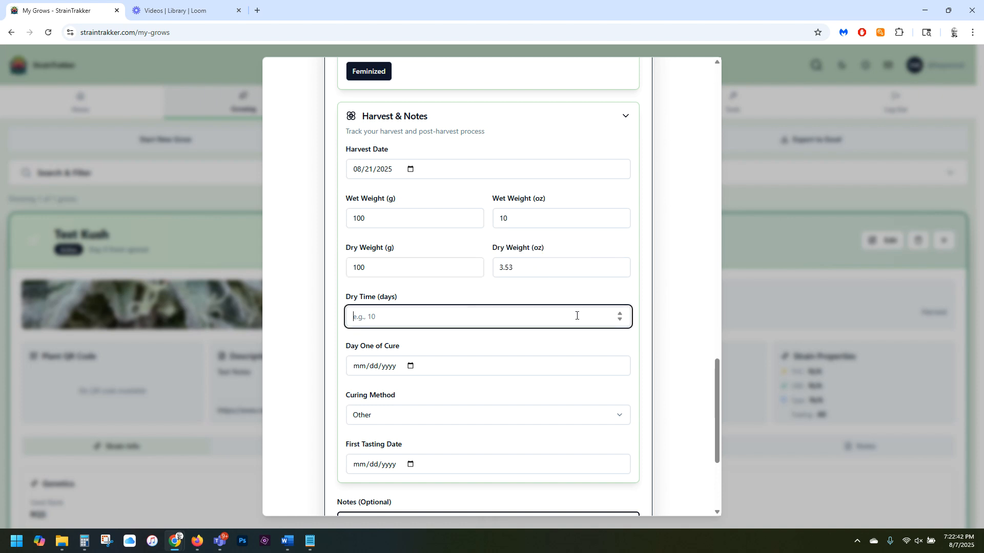
pyautogui.tripleClick(620, 313)
pyautogui.tripleClick(619, 313)
pyautogui.doubleClick(620, 313)
pyautogui.doubleClick(620, 313)
# Set day one of cure to 08/22/2025.
pyautogui.scroll(-2, 486, 381)
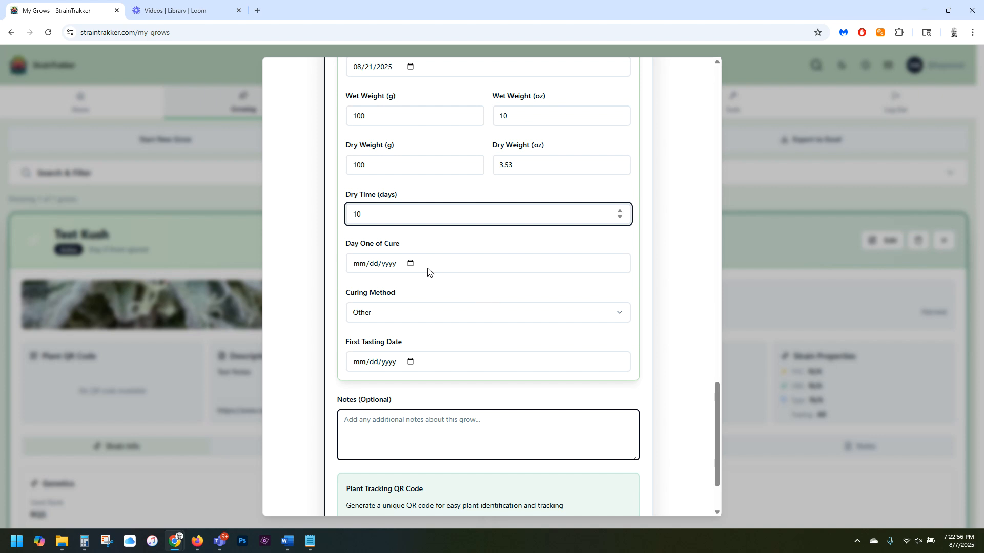
pyautogui.click(410, 265)
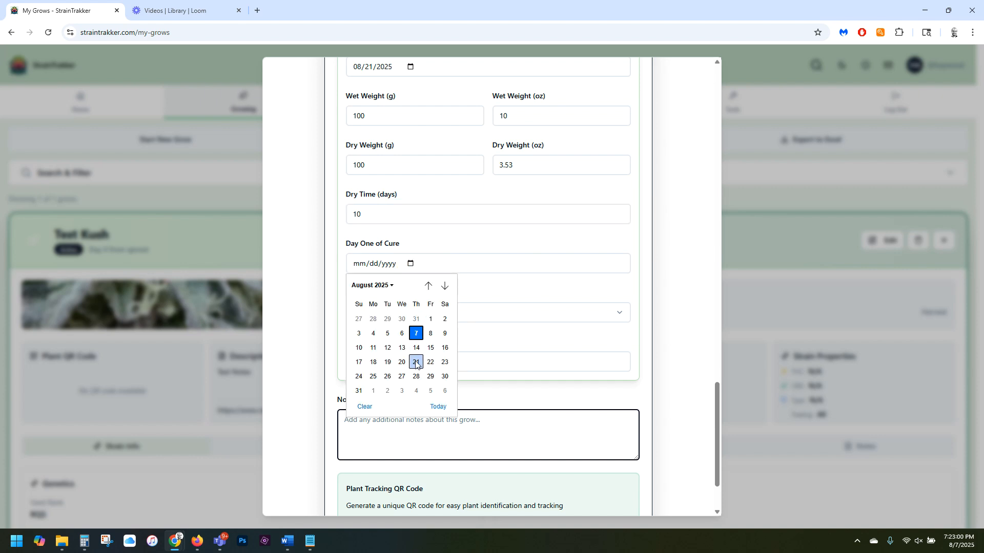
pyautogui.click(431, 362)
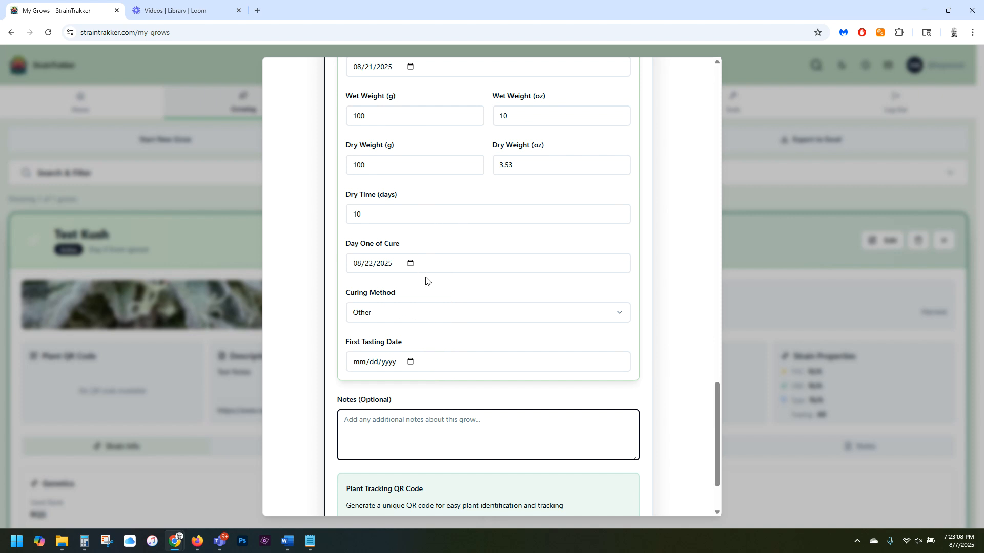
# Change day one of cure to 08/29/2025.
pyautogui.click(386, 266)
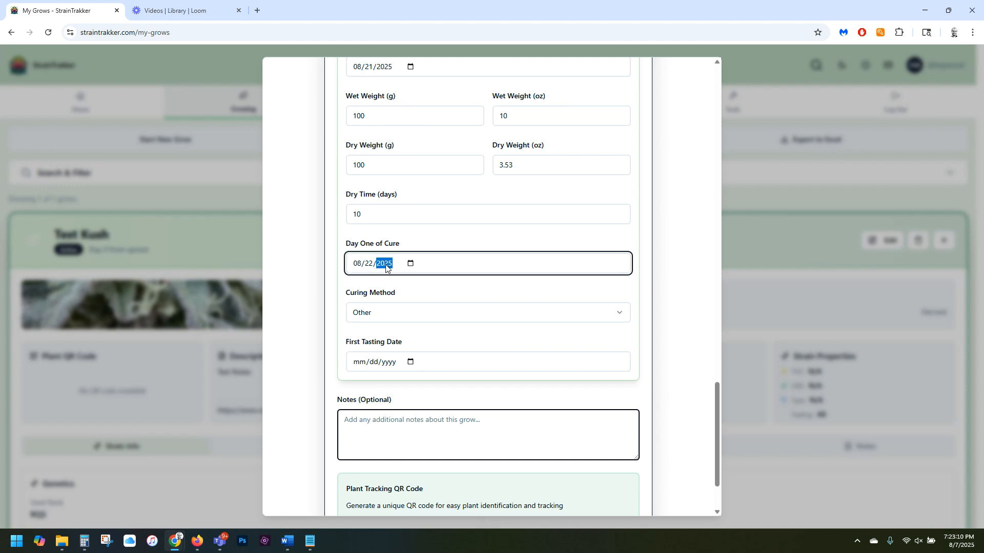
pyautogui.click(410, 264)
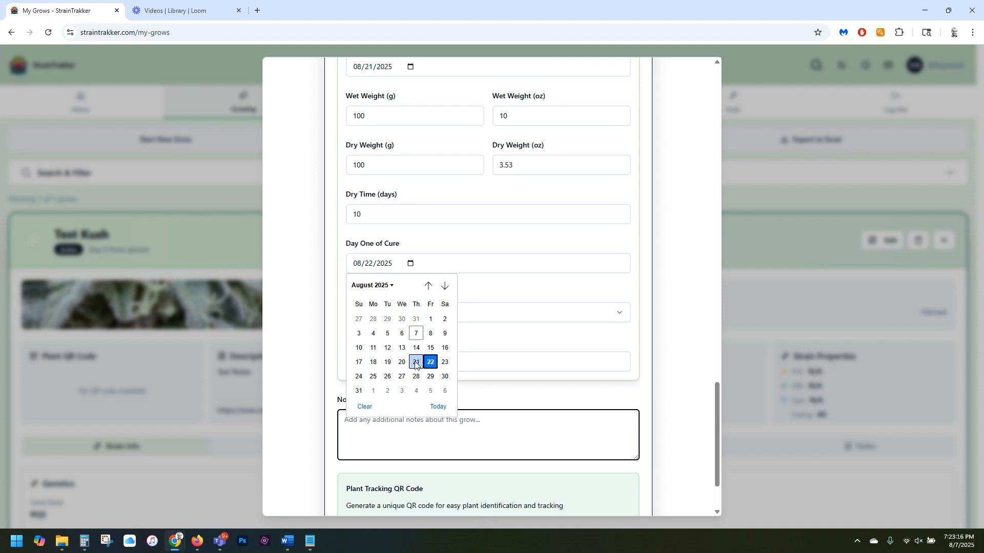
pyautogui.click(431, 377)
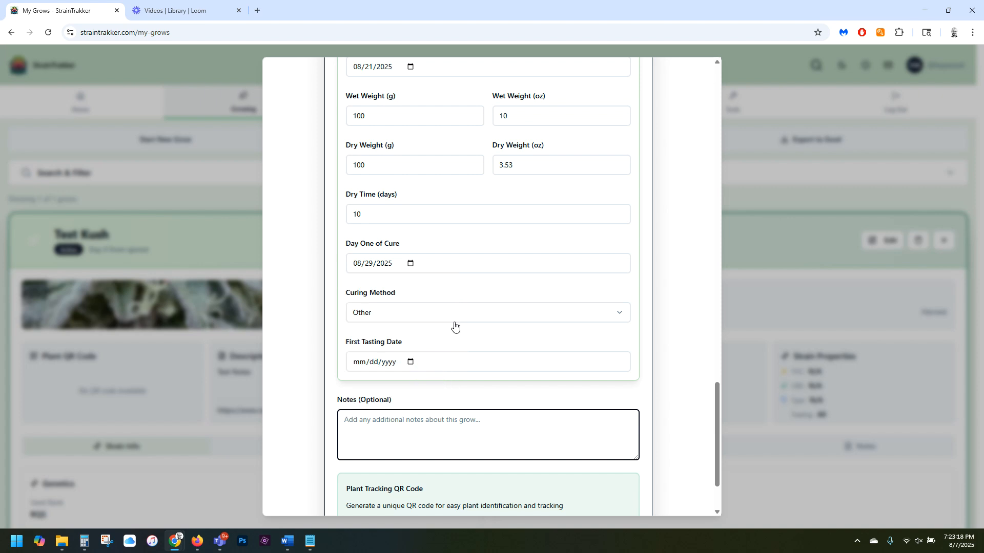
# Choose Glass as the curing method and set the first tasting date to 08/29/2025.
pyautogui.click(437, 316)
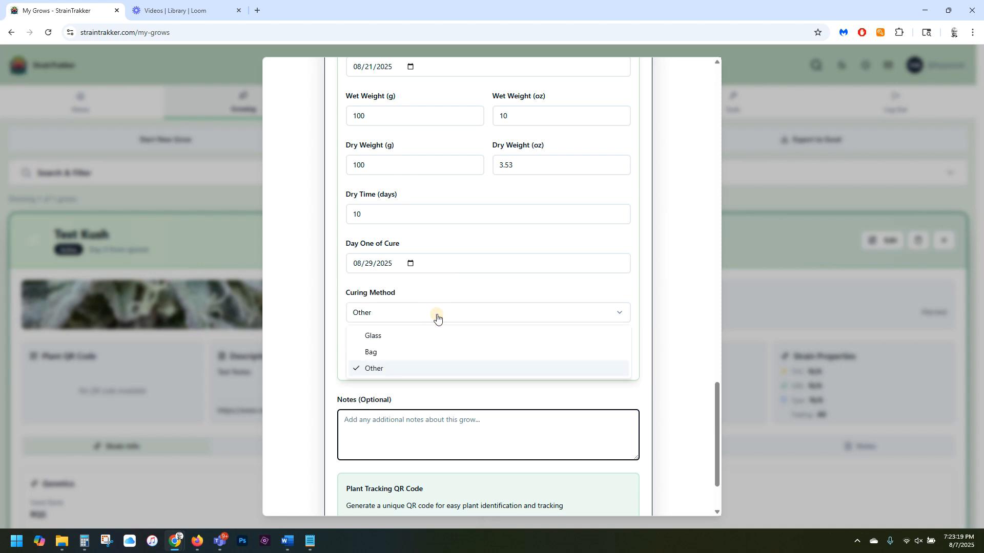
pyautogui.click(385, 337)
pyautogui.scroll(-2, 472, 308)
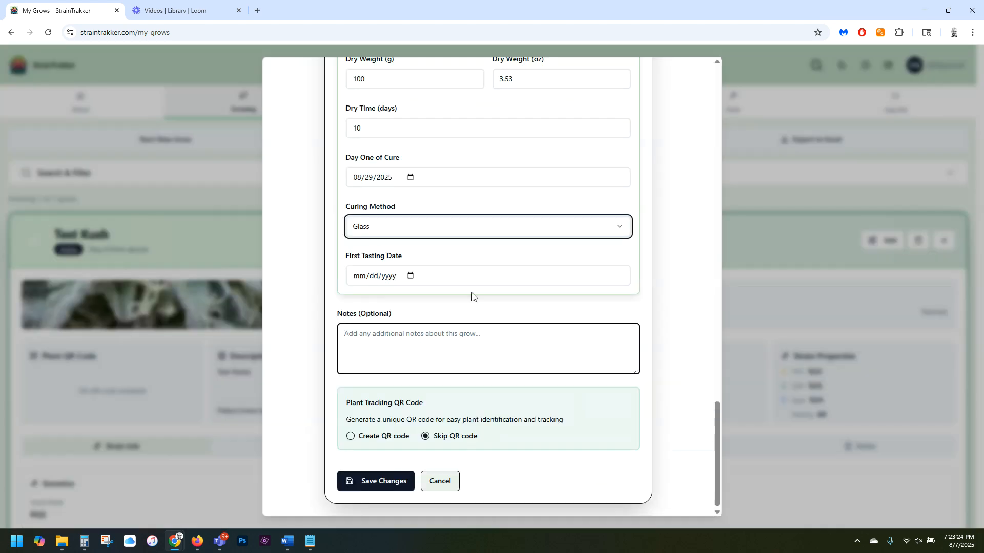
pyautogui.click(410, 277)
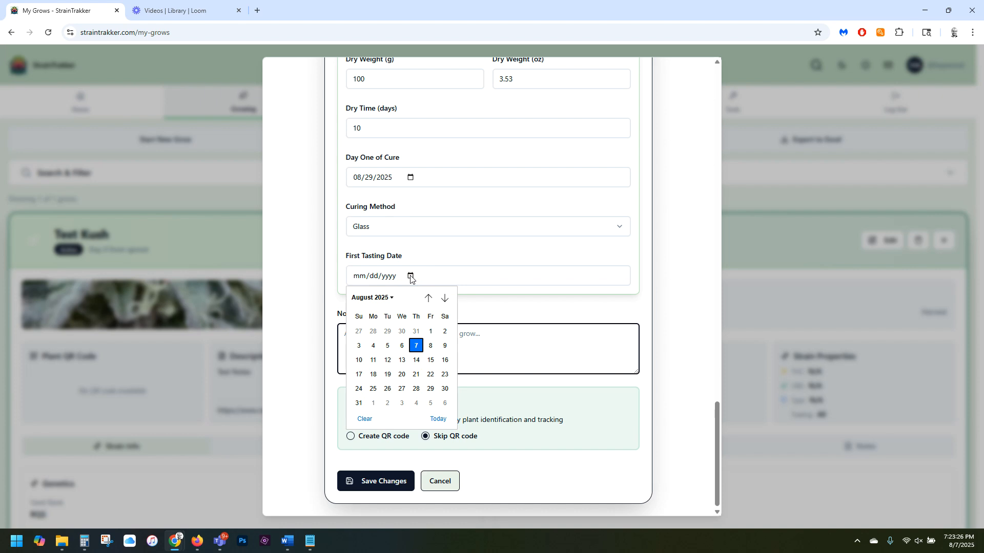
pyautogui.click(429, 389)
# Add the note "This was yummy!", choose to create a plant tracking QR code, and save the grow.
pyautogui.click(426, 341)
pyautogui.write('This')
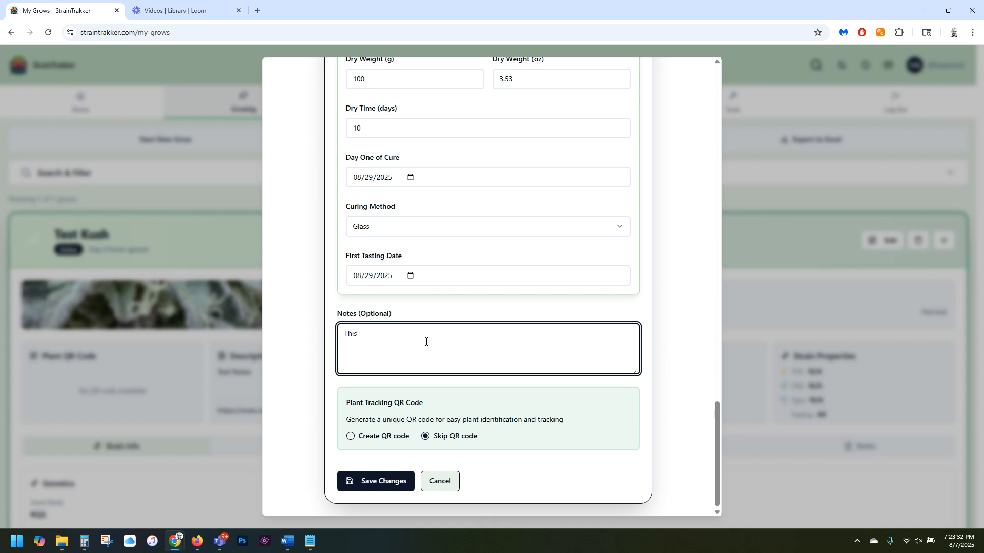
pyautogui.write(' was yummy!')
pyautogui.click(350, 437)
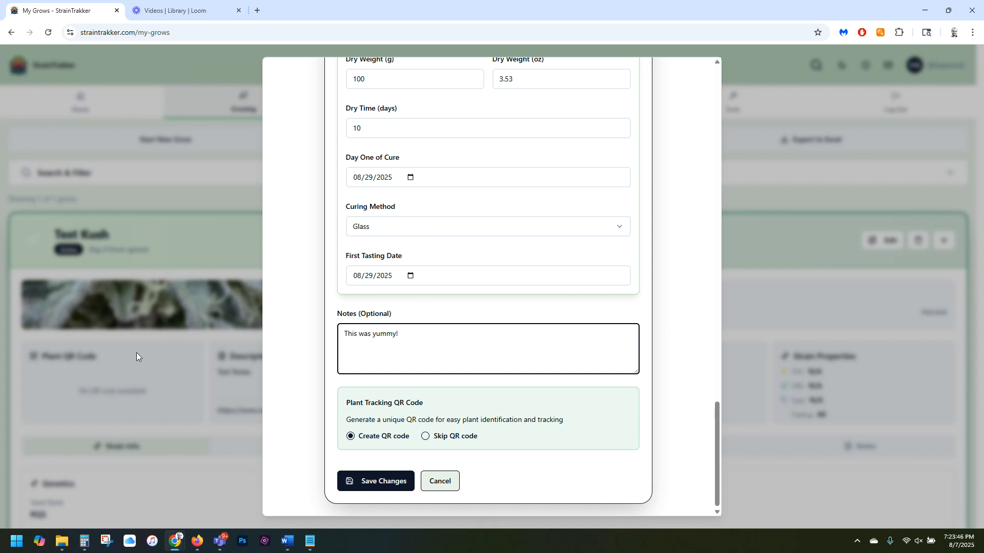
pyautogui.click(385, 481)
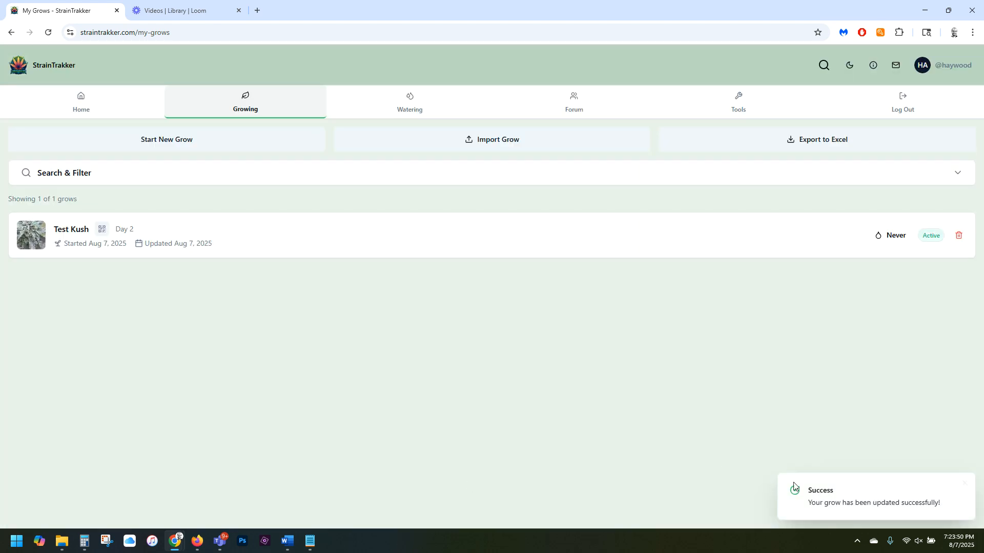
# Open the Test Kush grow, view the seed page linked in its description, and return to the grow's details.
pyautogui.click(403, 236)
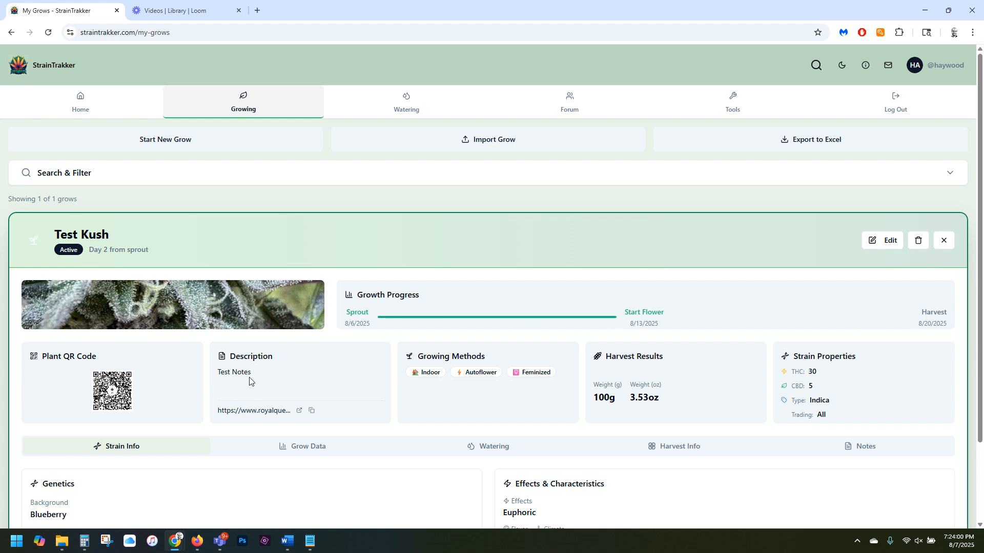
pyautogui.click(300, 412)
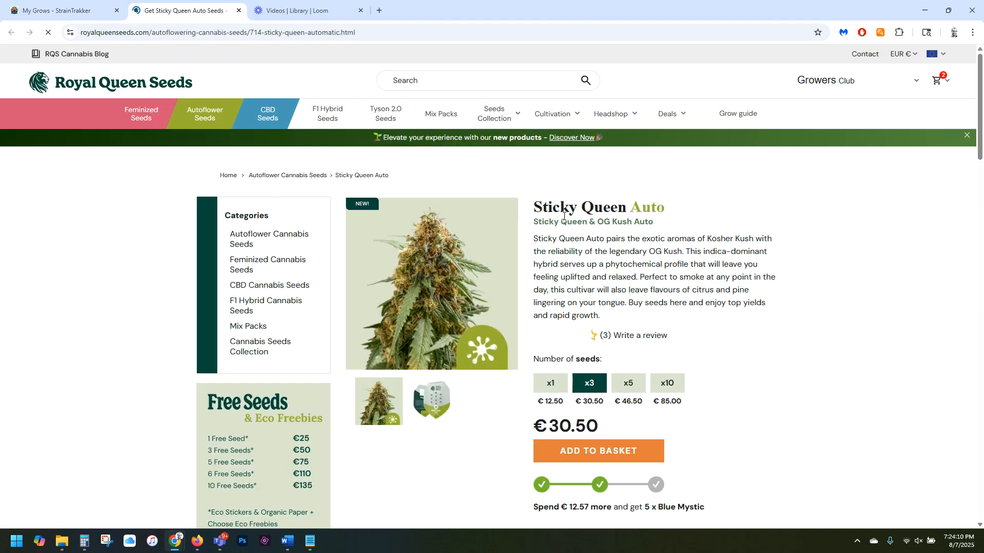
pyautogui.click(238, 10)
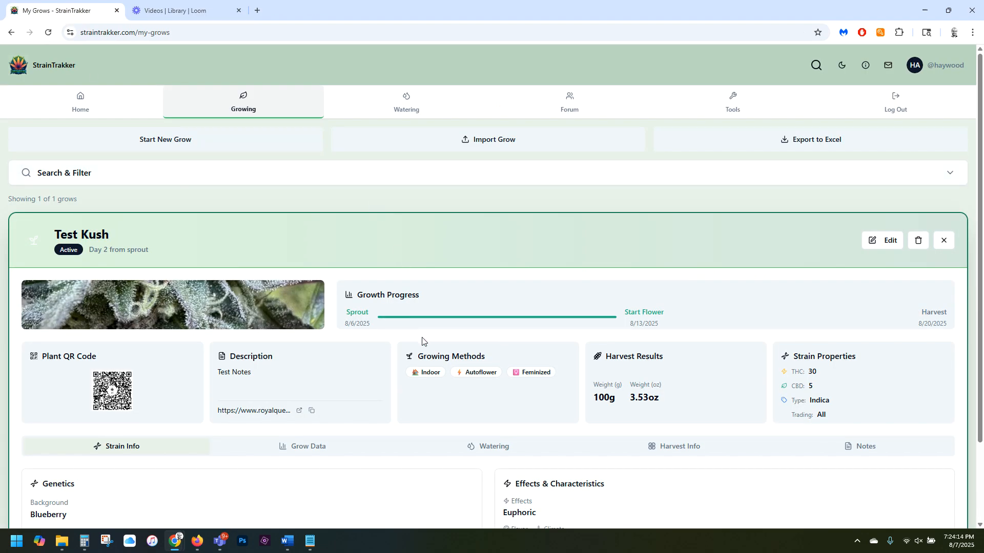
# Review the Test Kush grow's strain info, grow data, watering records, harvest info and notes.
pyautogui.scroll(-1, 422, 341)
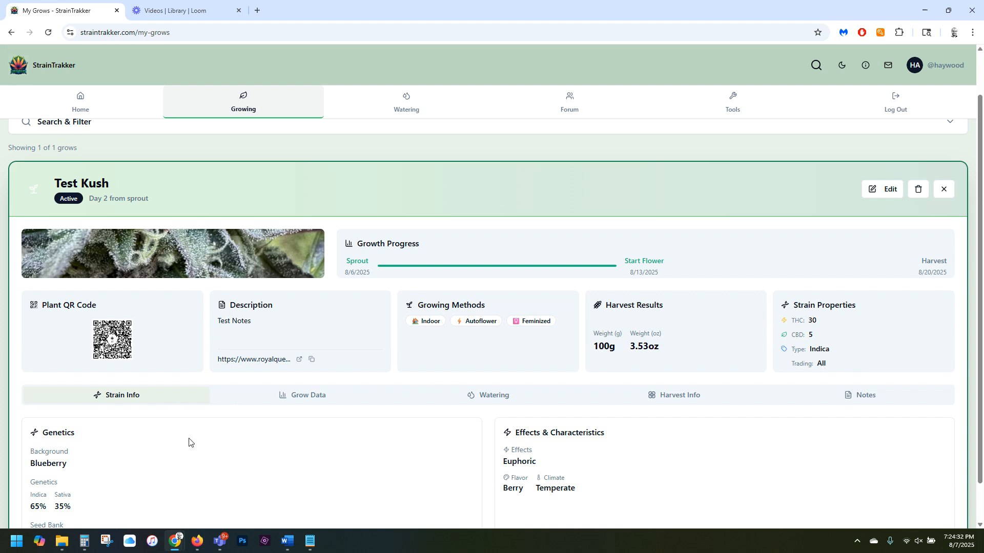
pyautogui.scroll(-1, 189, 440)
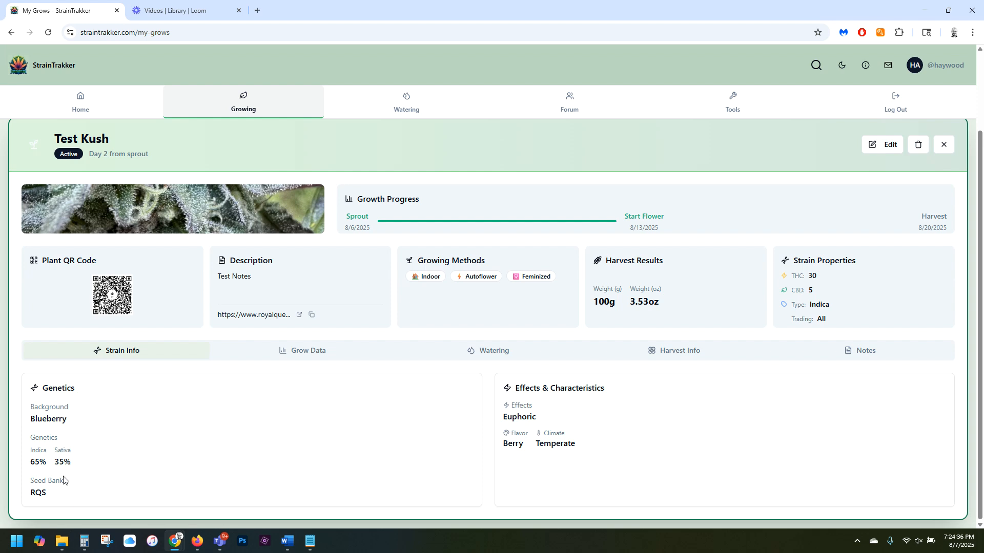
pyautogui.click(279, 354)
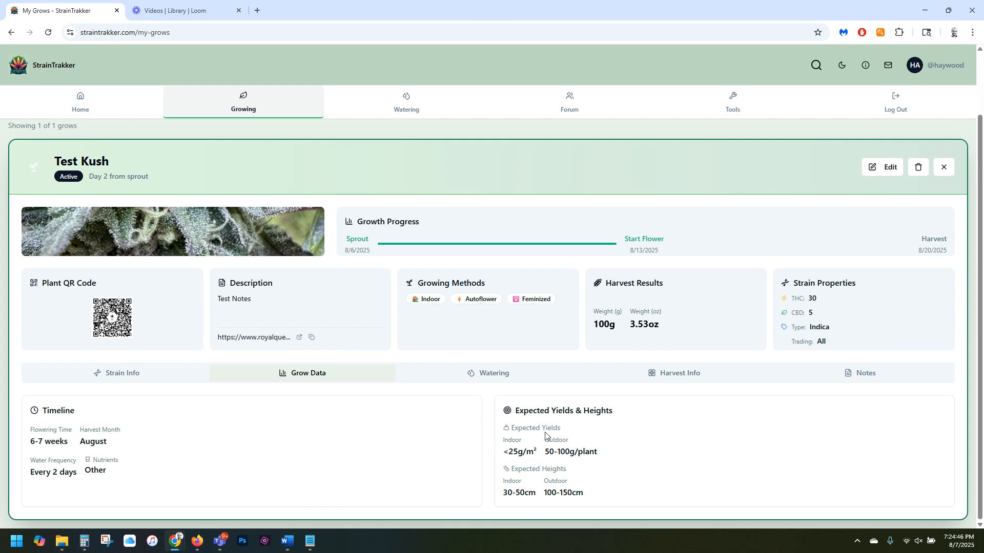
pyautogui.click(483, 373)
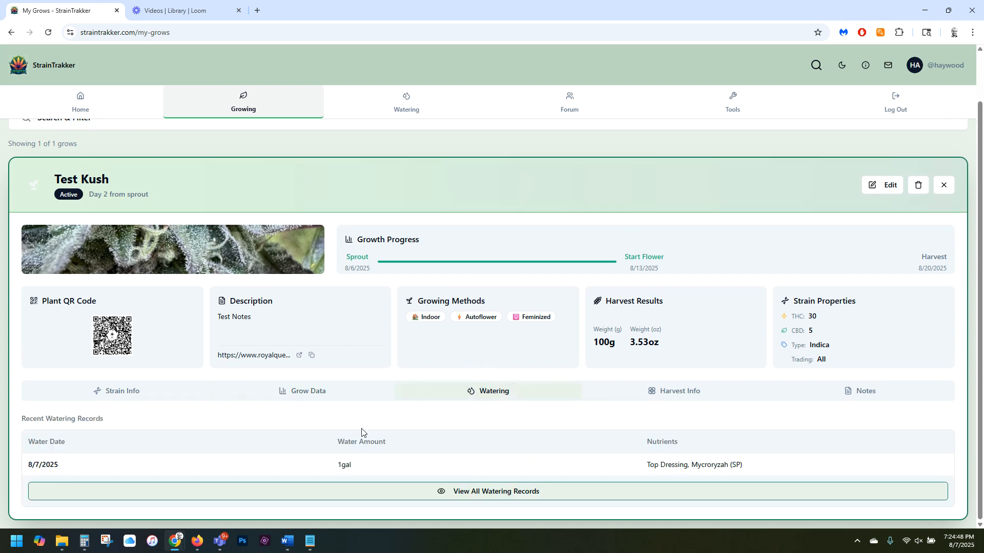
pyautogui.click(682, 392)
pyautogui.scroll(-1, 463, 433)
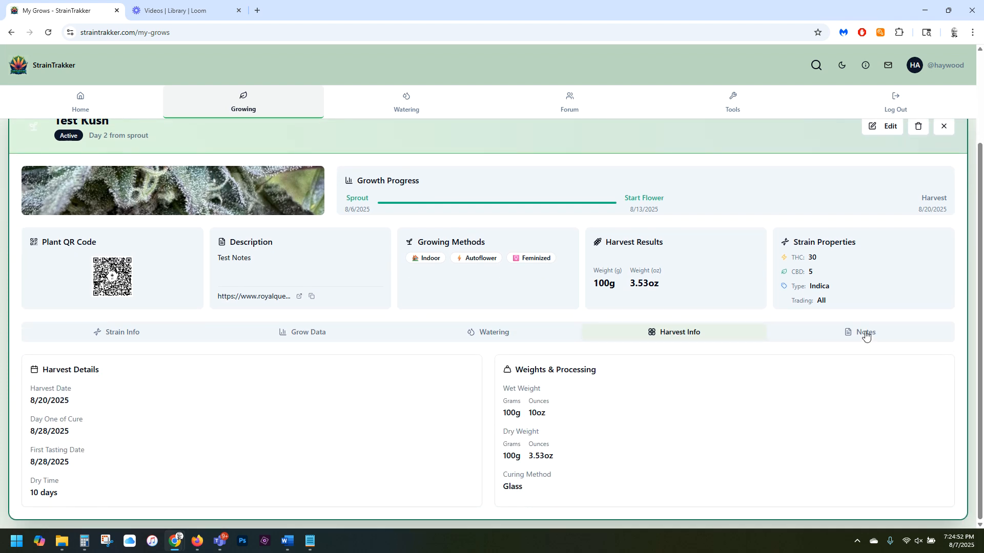
pyautogui.click(866, 334)
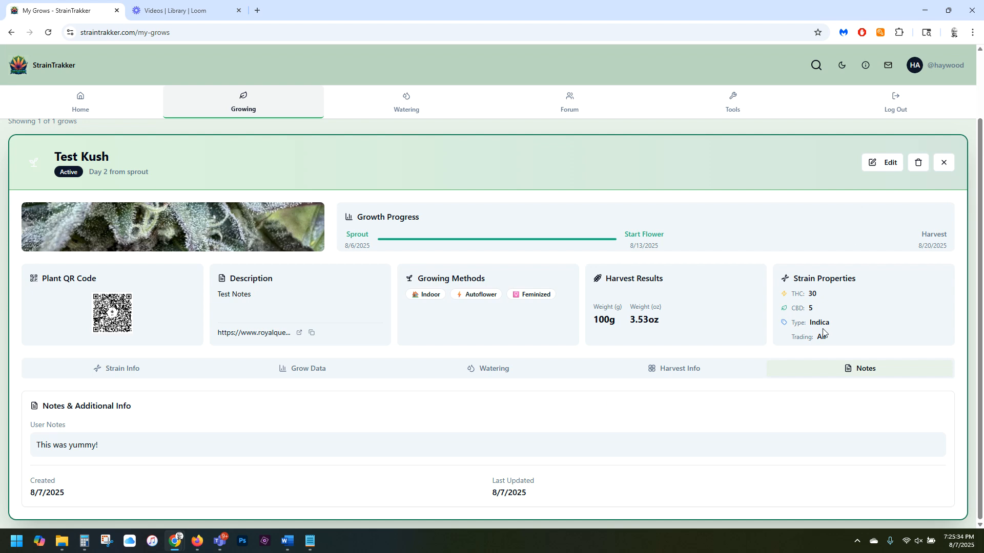
# View the deletion confirmation for the Test Kush grow, cancel it and close the grow's details.
pyautogui.click(918, 163)
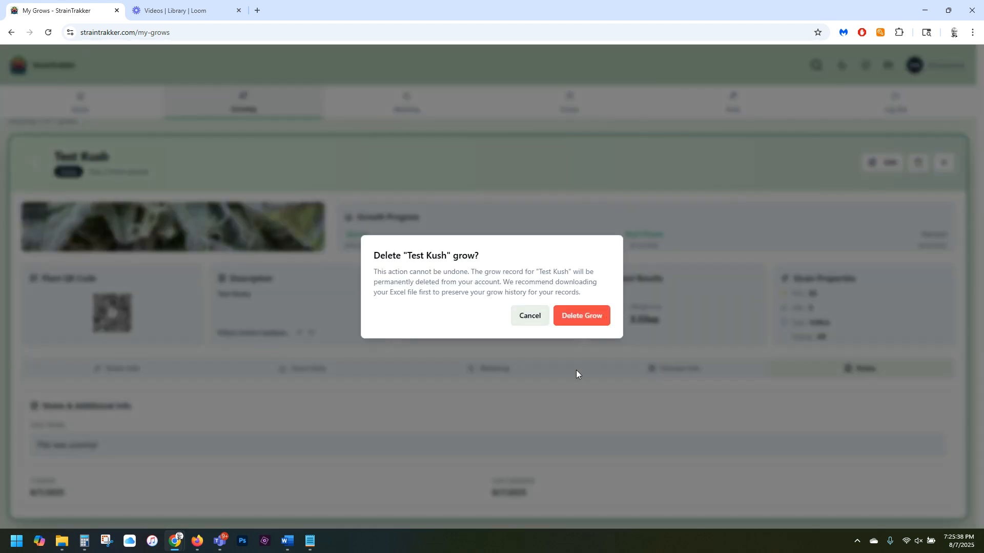
pyautogui.click(533, 320)
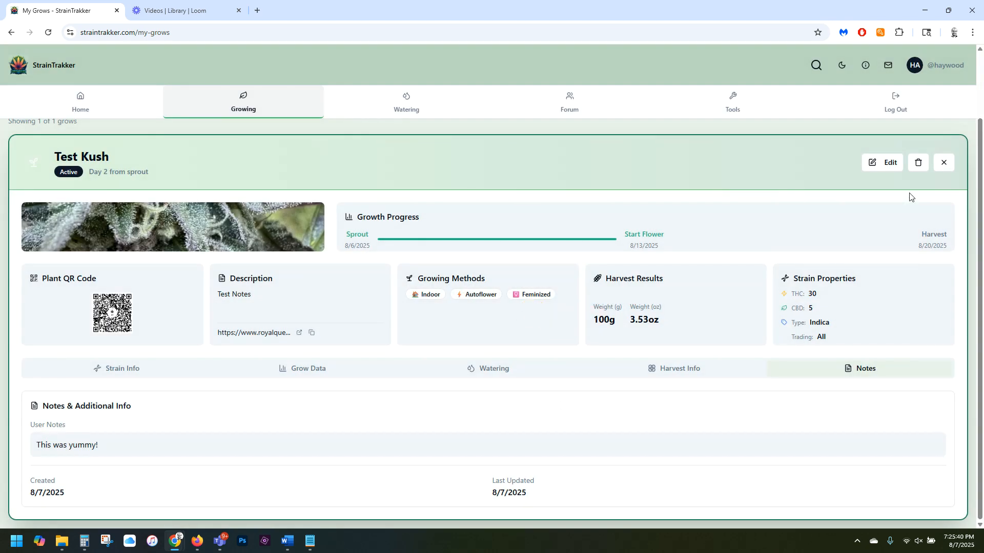
pyautogui.click(943, 164)
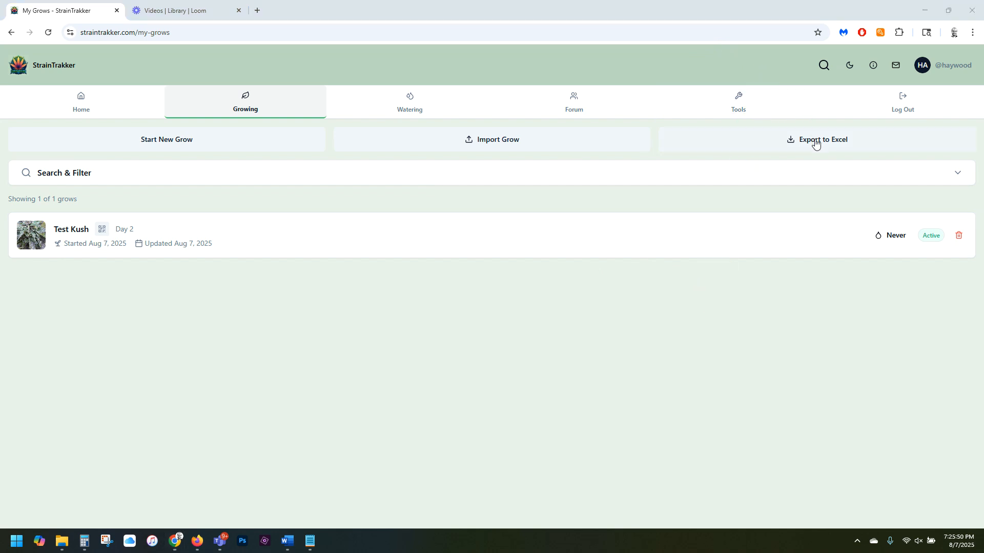
# Reopen the Test Kush grow's details from the list of grows.
pyautogui.click(560, 235)
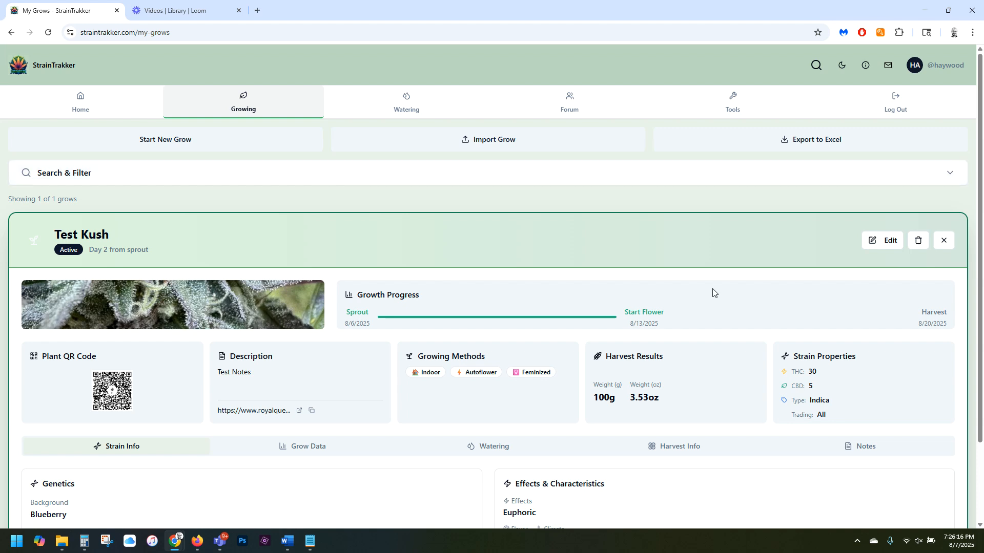
pyautogui.click(839, 227)
pyautogui.click(909, 201)
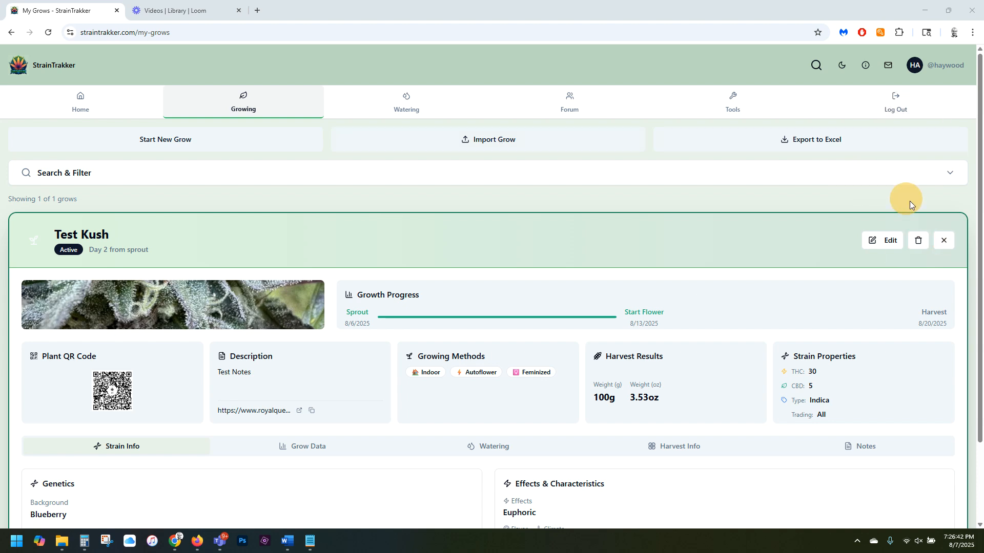
# Close the Test Kush grow's details, download the CSV template for importing grows, and dismiss the import dialog.
pyautogui.click(941, 240)
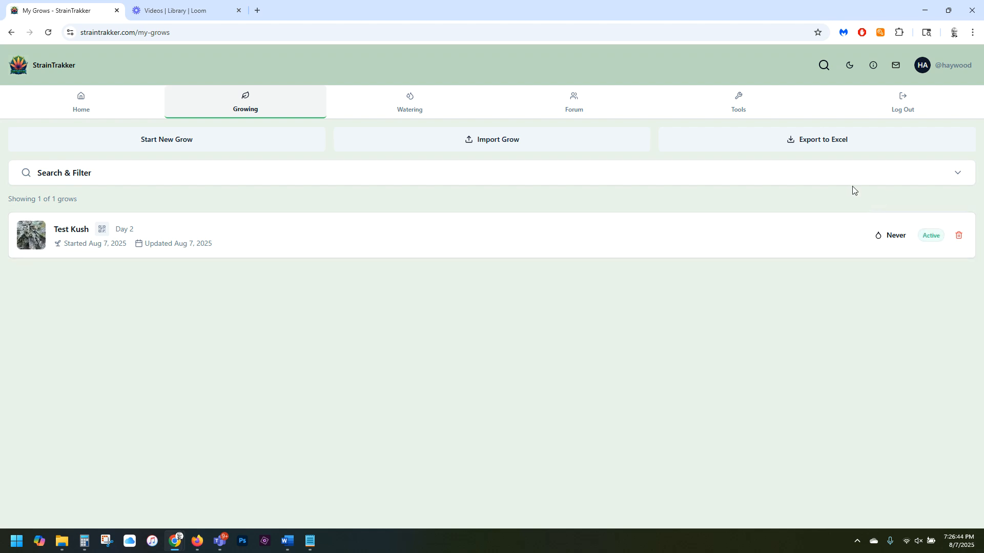
pyautogui.click(481, 142)
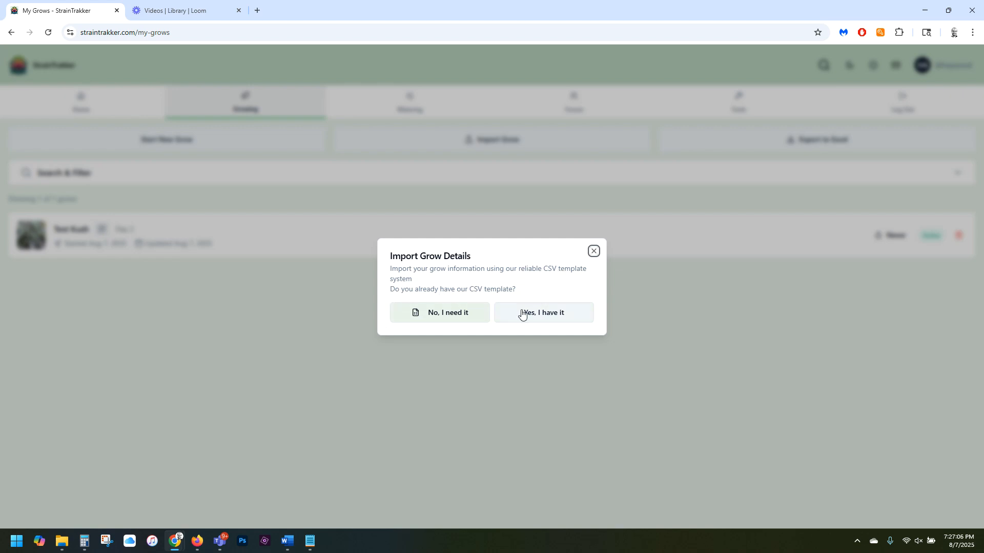
pyautogui.click(436, 314)
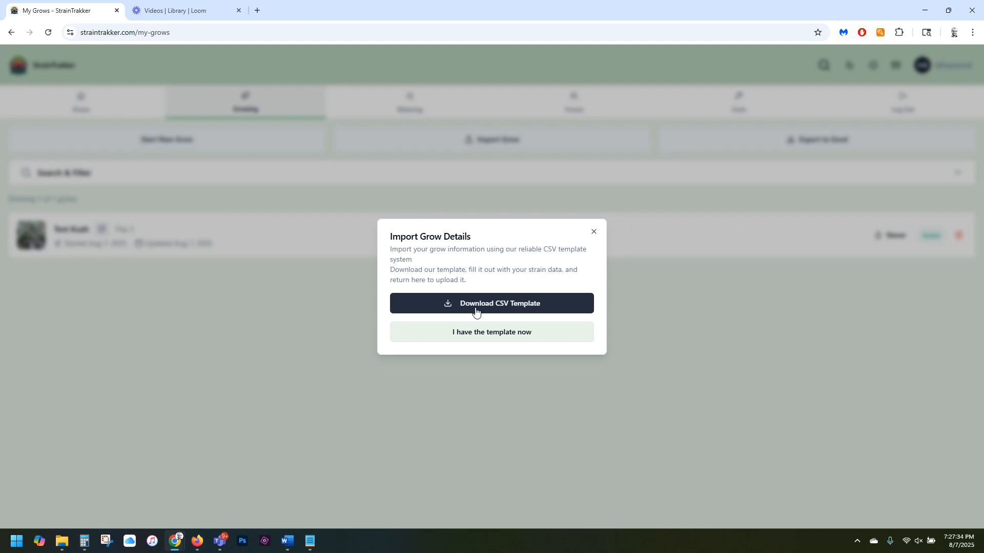
pyautogui.click(502, 306)
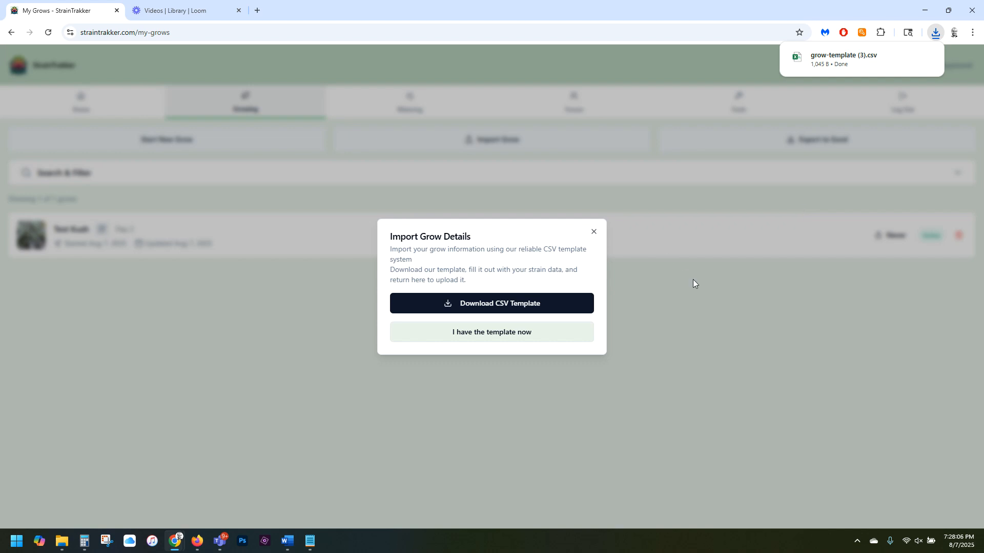
pyautogui.click(706, 308)
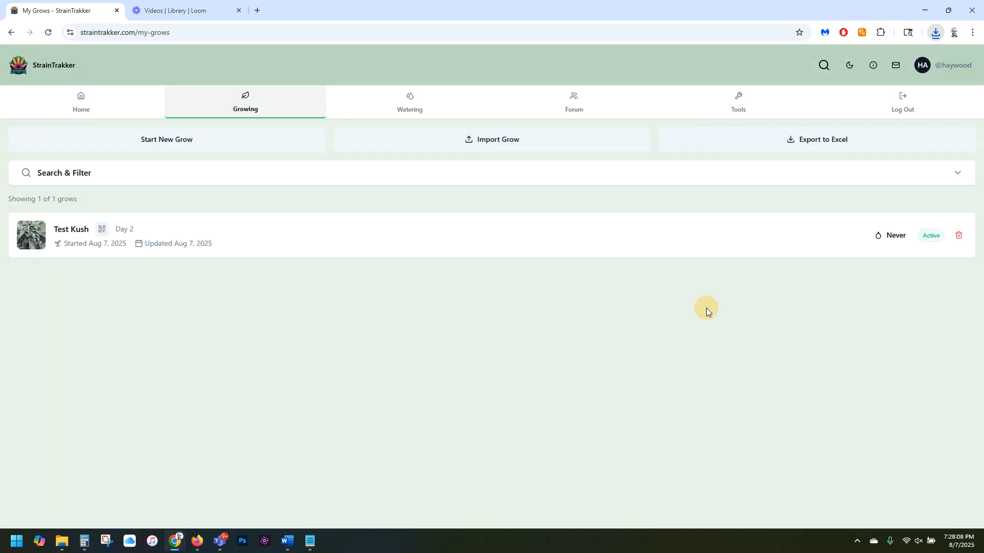
# Export the list of grows to an Excel file.
pyautogui.click(808, 143)
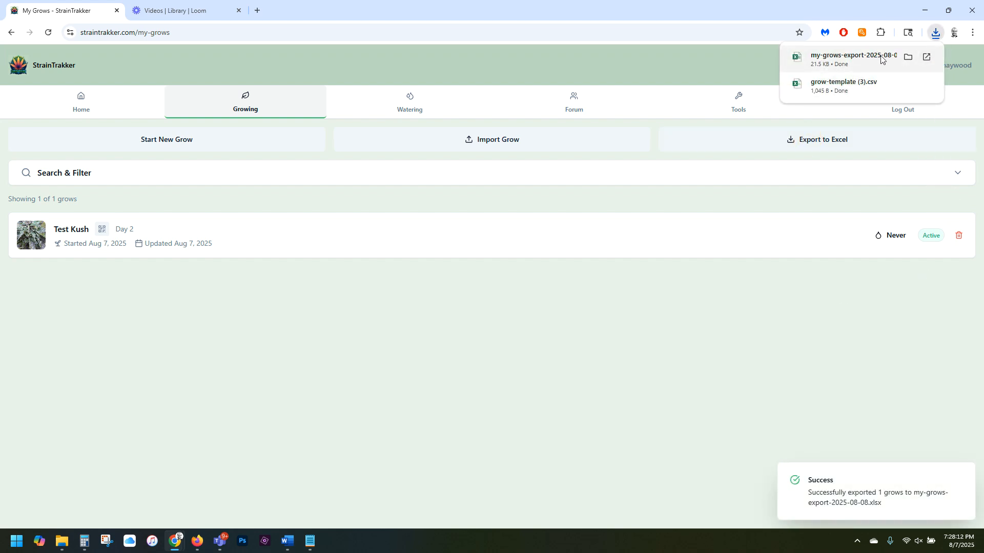